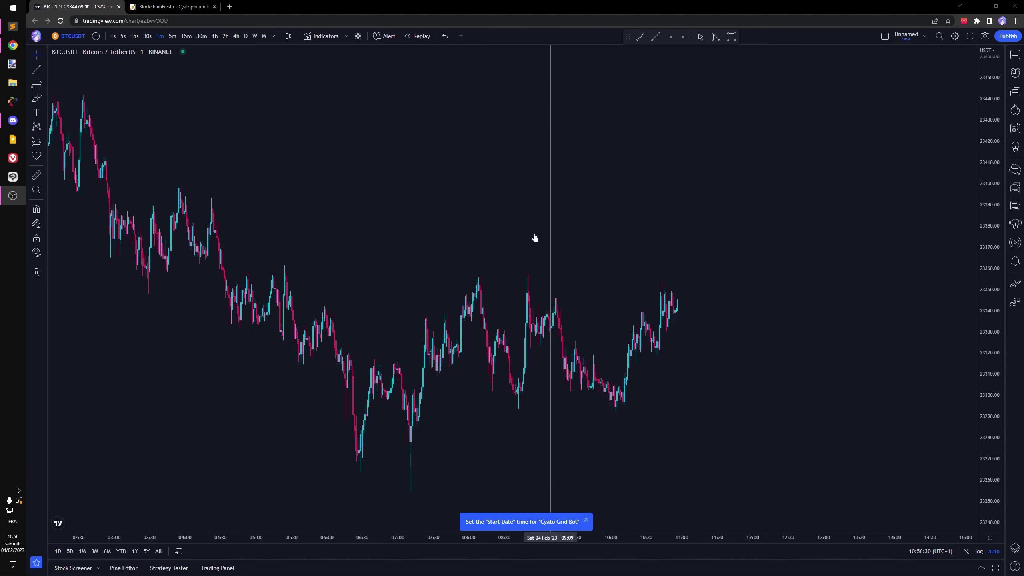
# Set the Cyato Grid Bot's start date to 4 February 2023 at 10:48 on the BTCUSDT chart.
pyautogui.scroll(-1, 476, 228)
pyautogui.scroll(2, 524, 269)
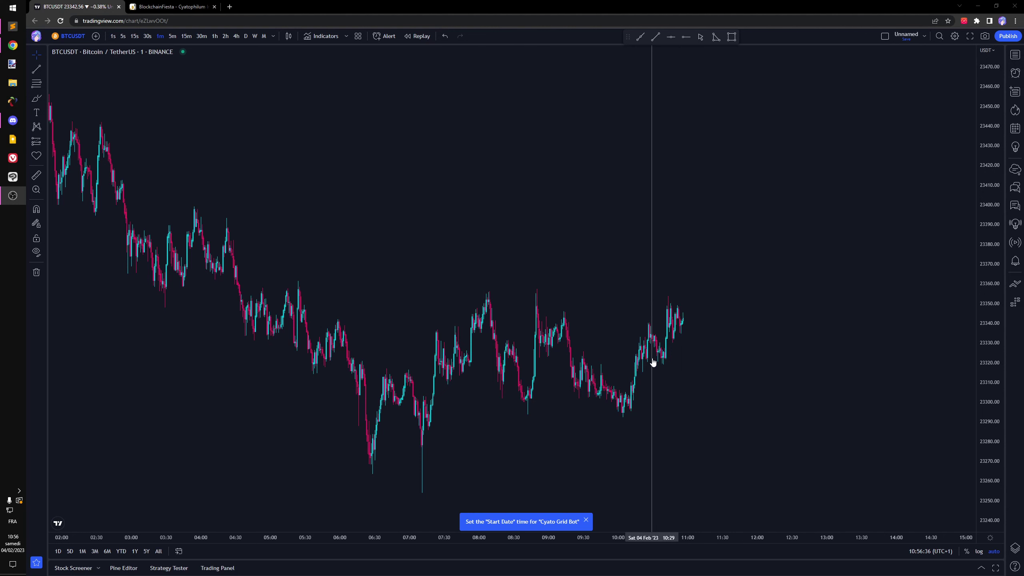
pyautogui.click(674, 341)
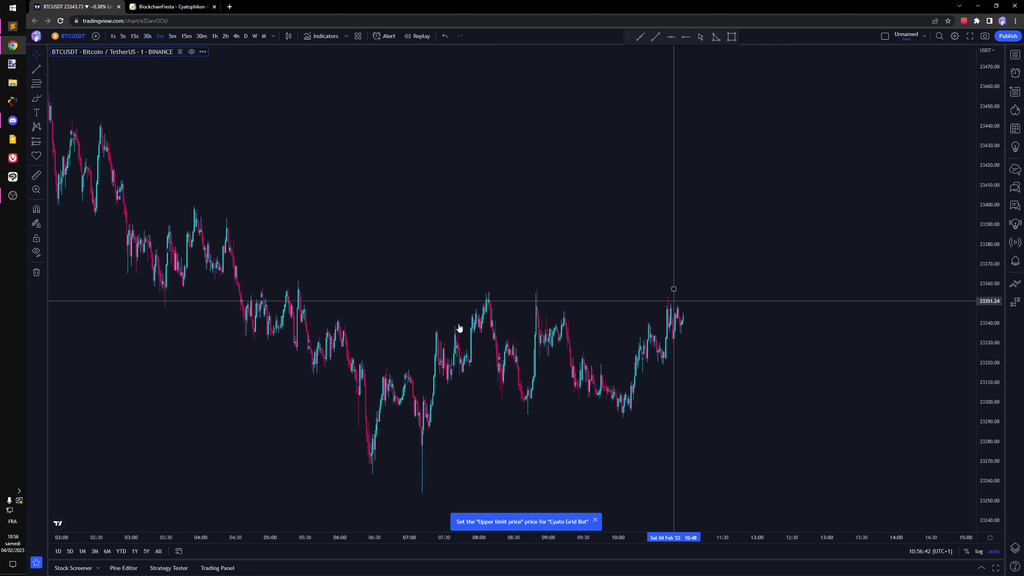
# Place the upper limit price at 23387.51 and the lower limit price at 23268.53, apply the inputs, and collapse the strategy results.
pyautogui.scroll(-4, 499, 304)
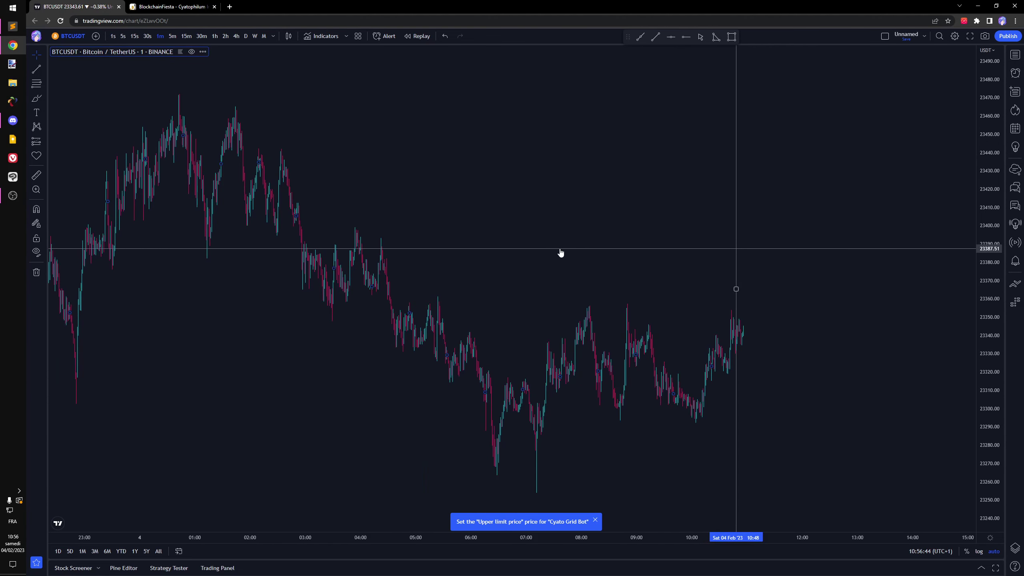
pyautogui.click(561, 250)
pyautogui.click(583, 466)
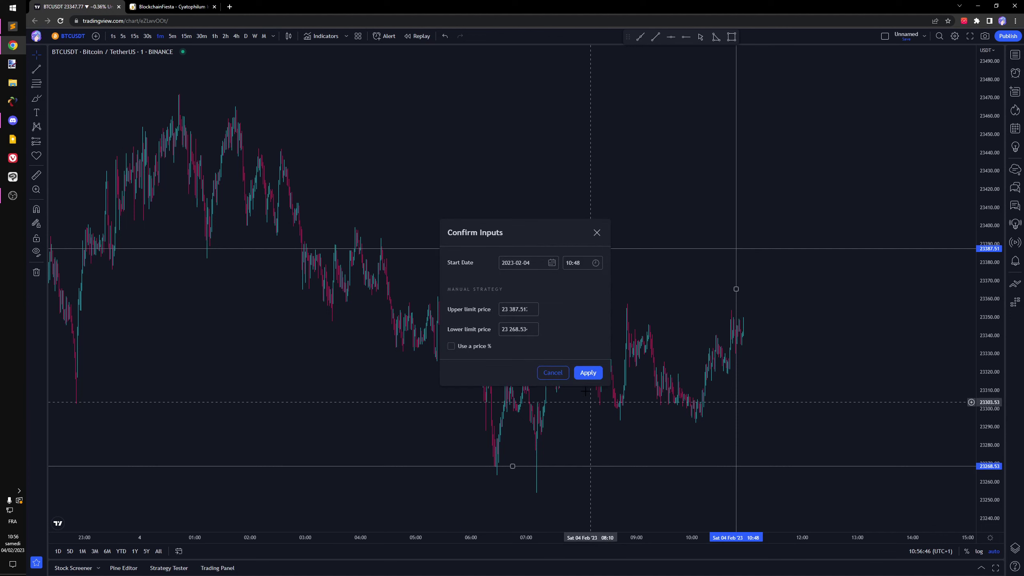
pyautogui.moveTo(541, 227); pyautogui.dragTo(409, 143)
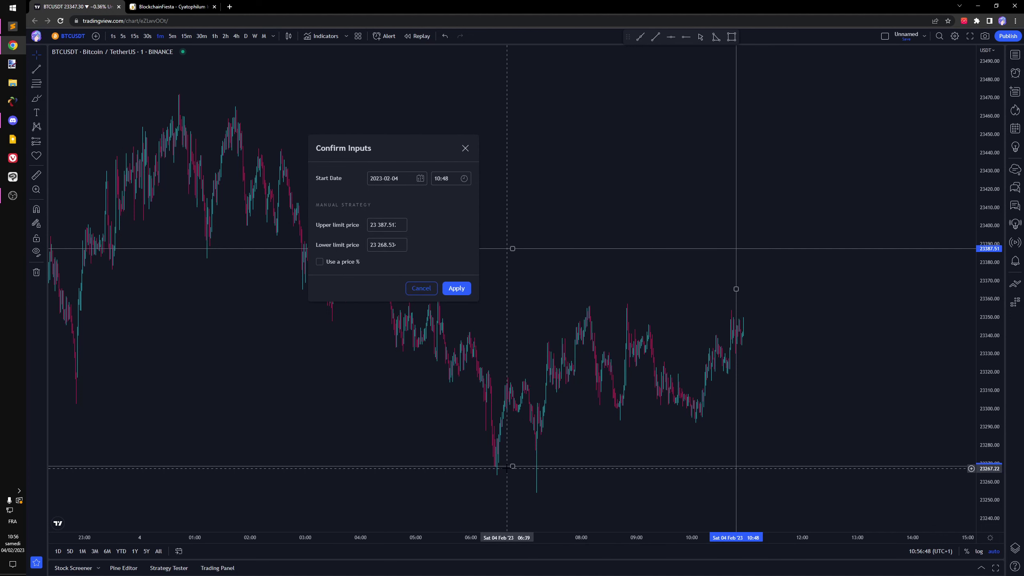
pyautogui.click(452, 289)
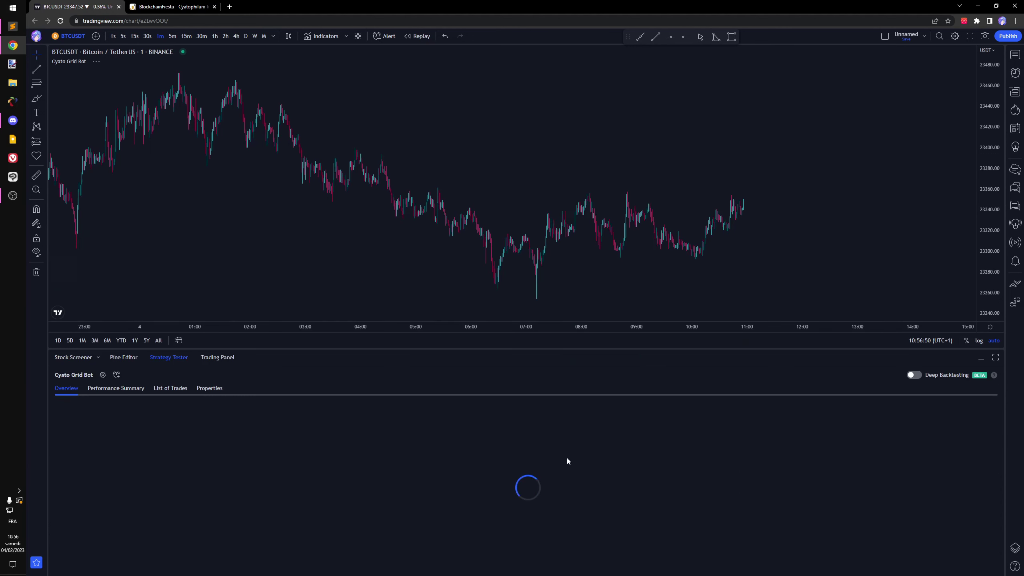
pyautogui.click(180, 358)
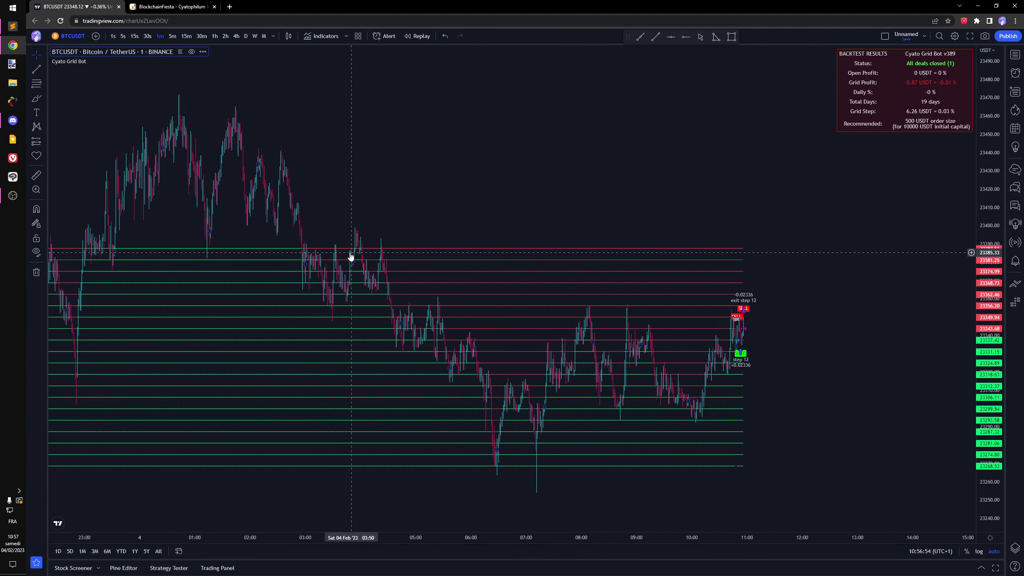
# Widen the grid to an upper limit of 23443.06 and a lower limit of 23255.19, and check the bot's inputs.
pyautogui.moveTo(512, 248); pyautogui.dragTo(513, 147)
pyautogui.moveTo(512, 467); pyautogui.dragTo(513, 489)
pyautogui.moveTo(608, 284); pyautogui.dragTo(539, 286)
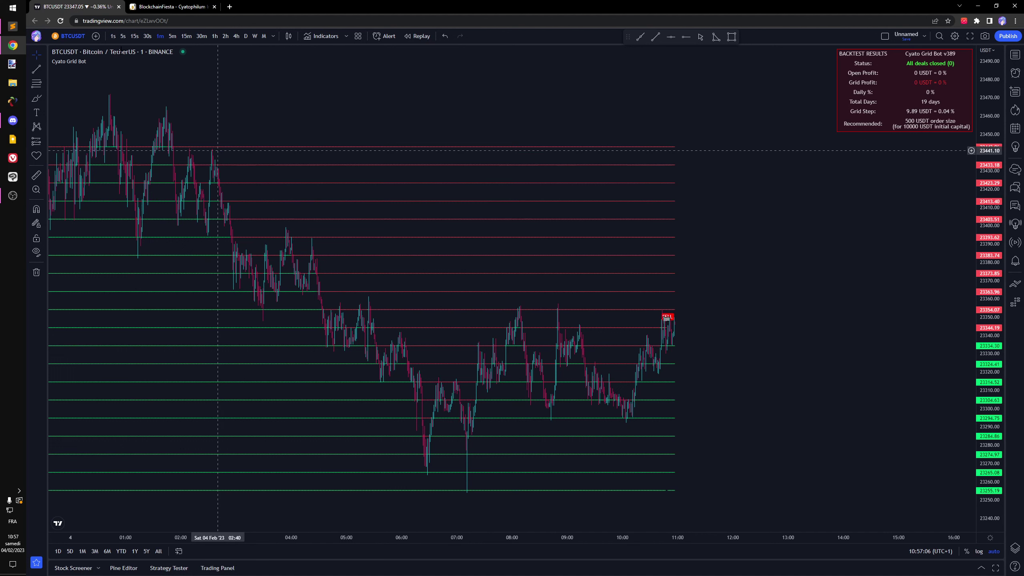
pyautogui.click(104, 61)
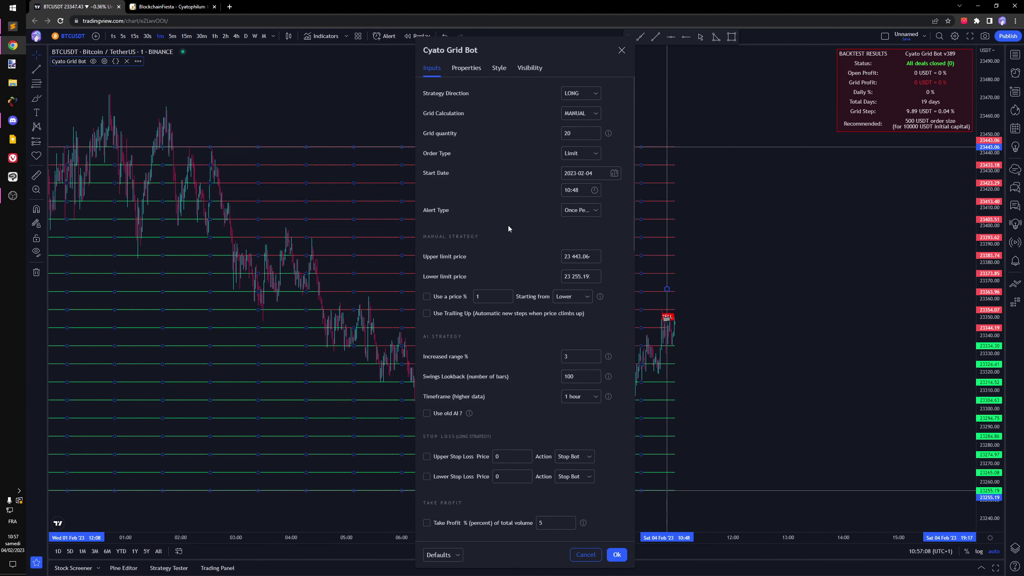
pyautogui.press('Escape')
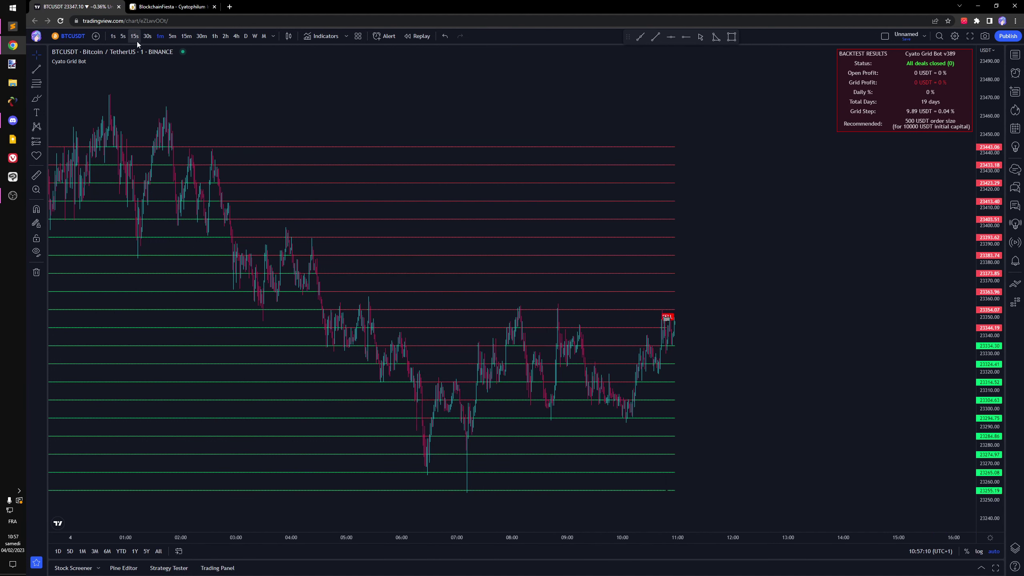
# Switch the chart to the 5-second interval and compress the price scale until the whole grid fits.
pyautogui.click(120, 36)
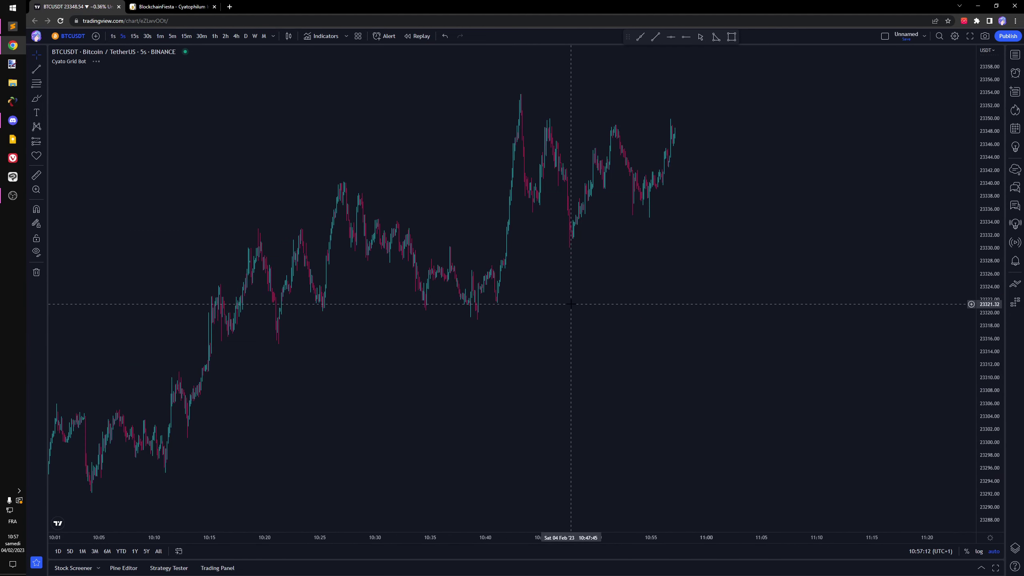
pyautogui.scroll(-3, 532, 242)
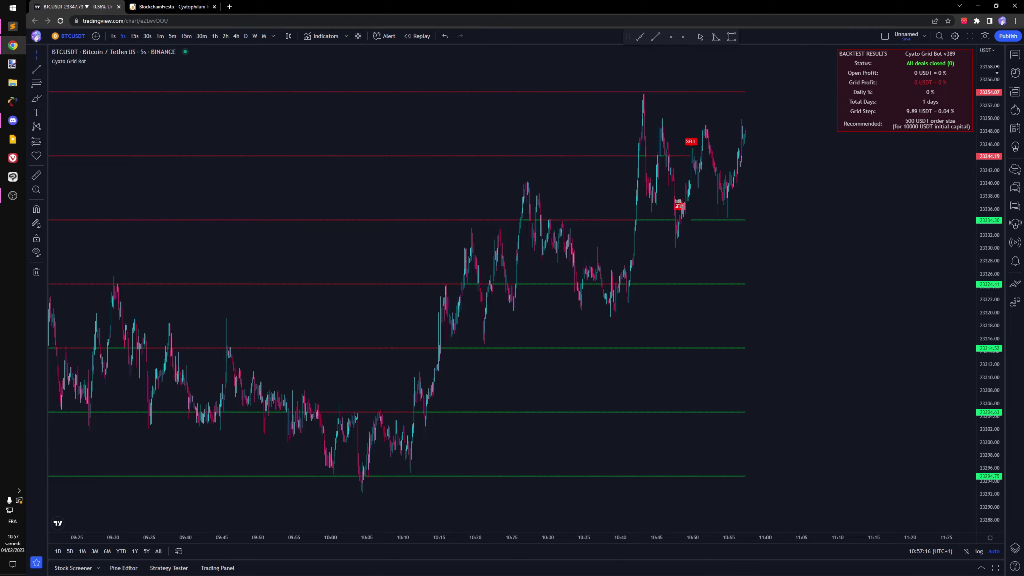
pyautogui.moveTo(998, 76); pyautogui.dragTo(1008, 389)
pyautogui.moveTo(981, 199); pyautogui.dragTo(981, 224)
pyautogui.moveTo(774, 214); pyautogui.dragTo(750, 180)
pyautogui.moveTo(490, 130); pyautogui.dragTo(491, 173)
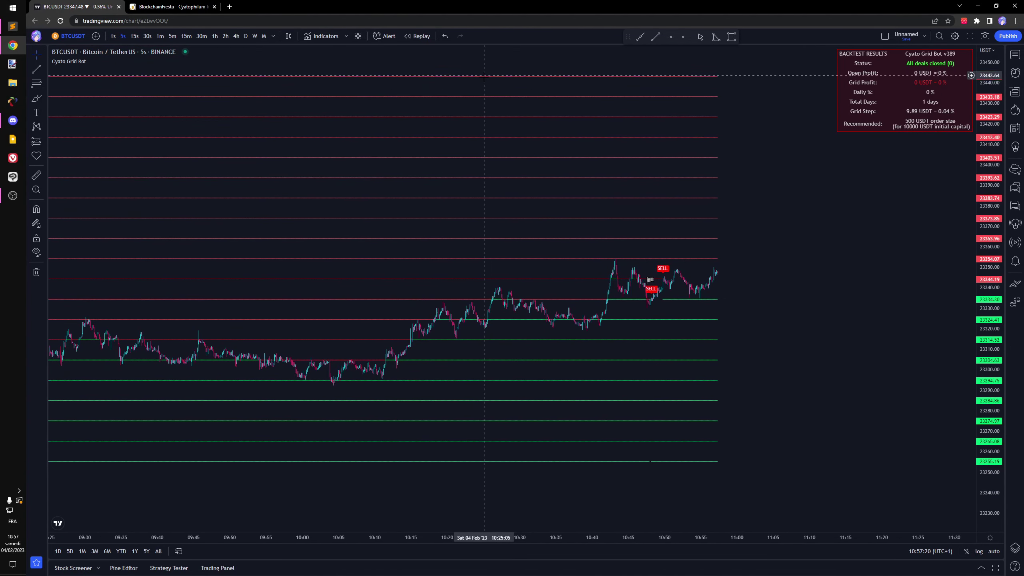
# Narrow the grid by moving its upper limit to 23377.08 and its lower limit to 23303.29 on the chart.
pyautogui.click(502, 76)
pyautogui.moveTo(512, 76); pyautogui.dragTo(512, 212)
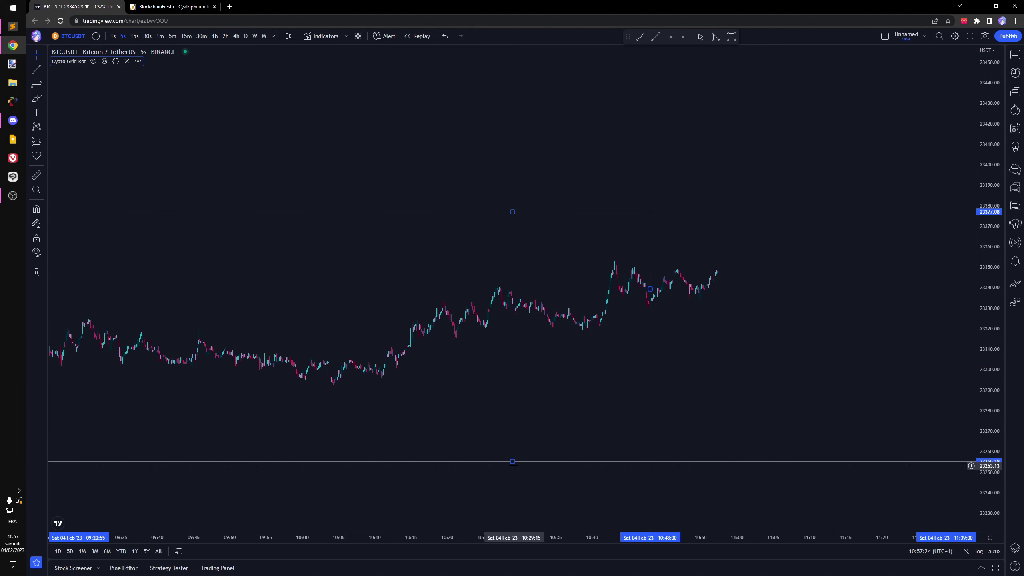
pyautogui.moveTo(512, 463); pyautogui.dragTo(513, 363)
pyautogui.scroll(1, 566, 288)
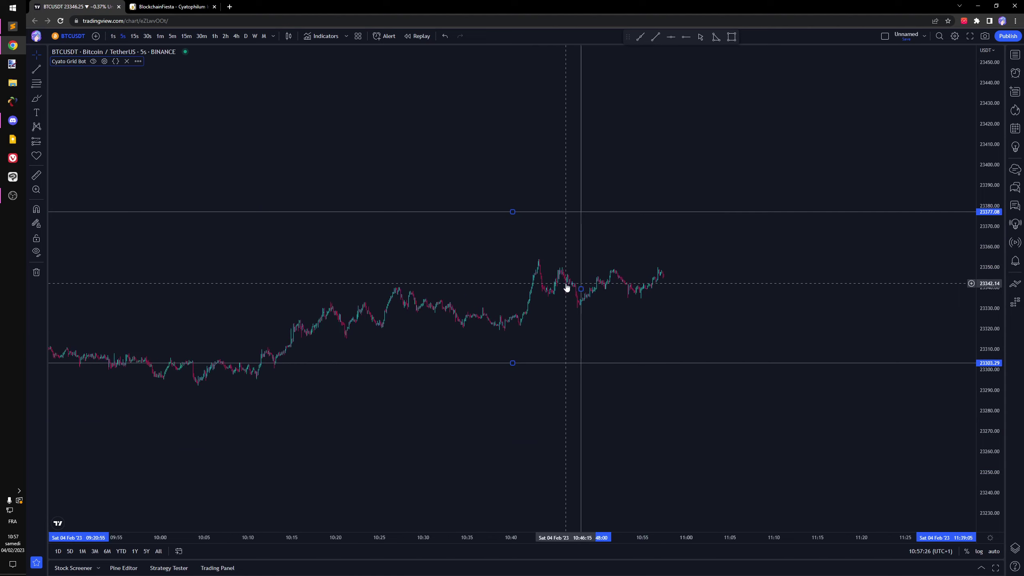
pyautogui.scroll(3, 567, 288)
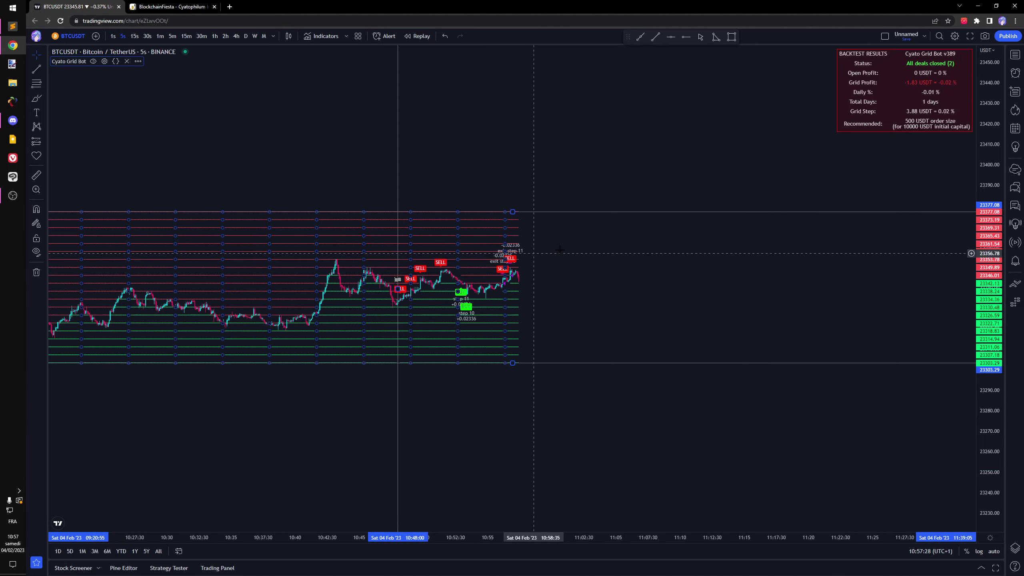
# Reset the chart view and examine the bot's buy and sell steps around the latest candles.
pyautogui.rightClick(628, 241)
pyautogui.click(653, 250)
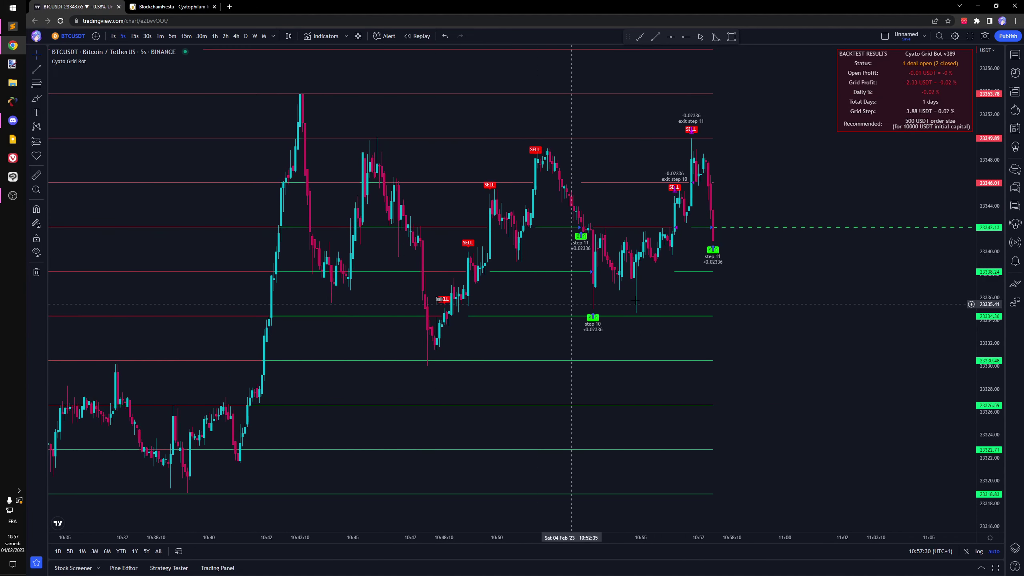
pyautogui.scroll(-2, 571, 304)
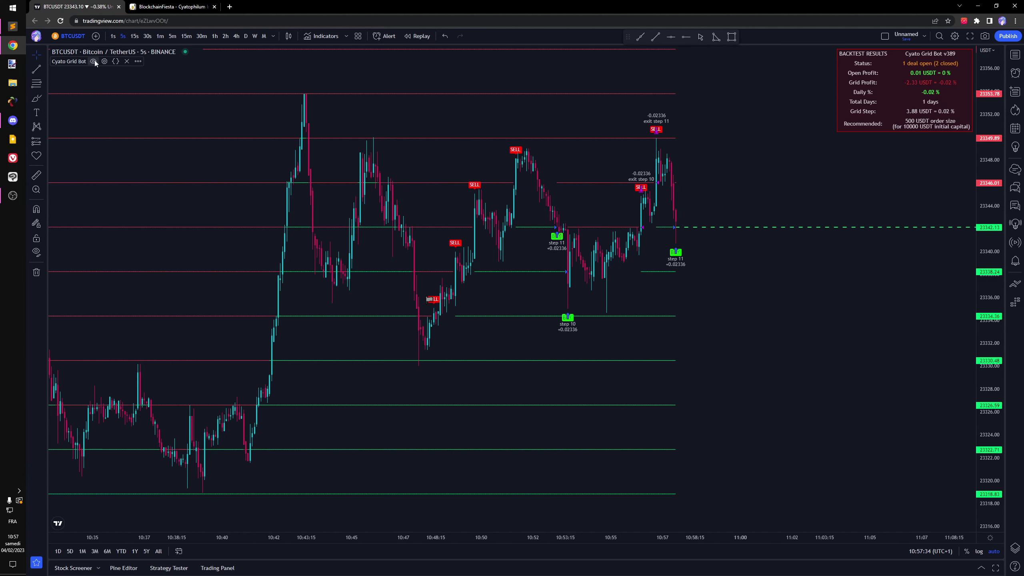
pyautogui.click(103, 61)
pyautogui.click(622, 57)
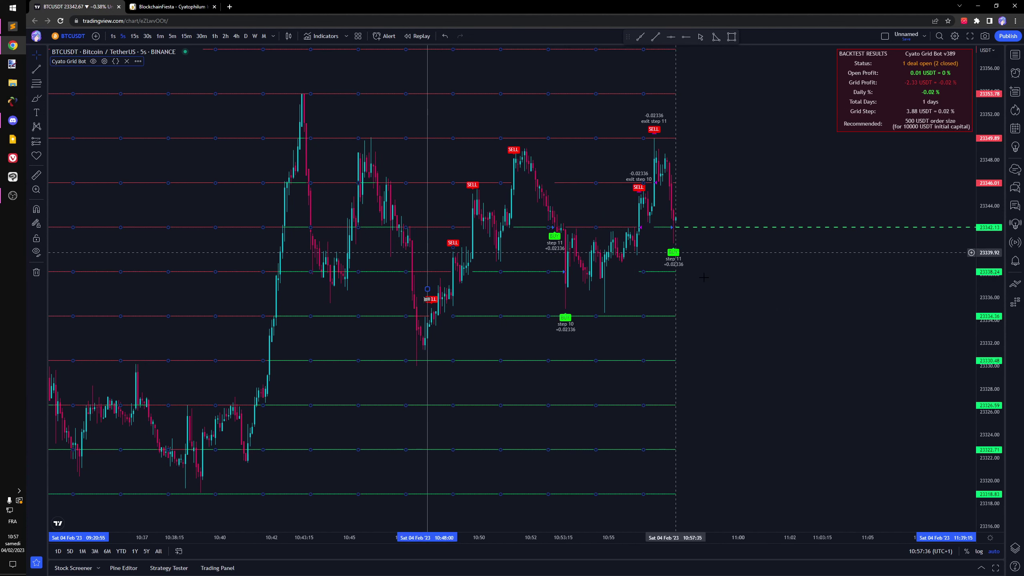
pyautogui.moveTo(653, 287); pyautogui.dragTo(625, 287)
pyautogui.scroll(-2, 689, 311)
pyautogui.moveTo(762, 338); pyautogui.dragTo(682, 340)
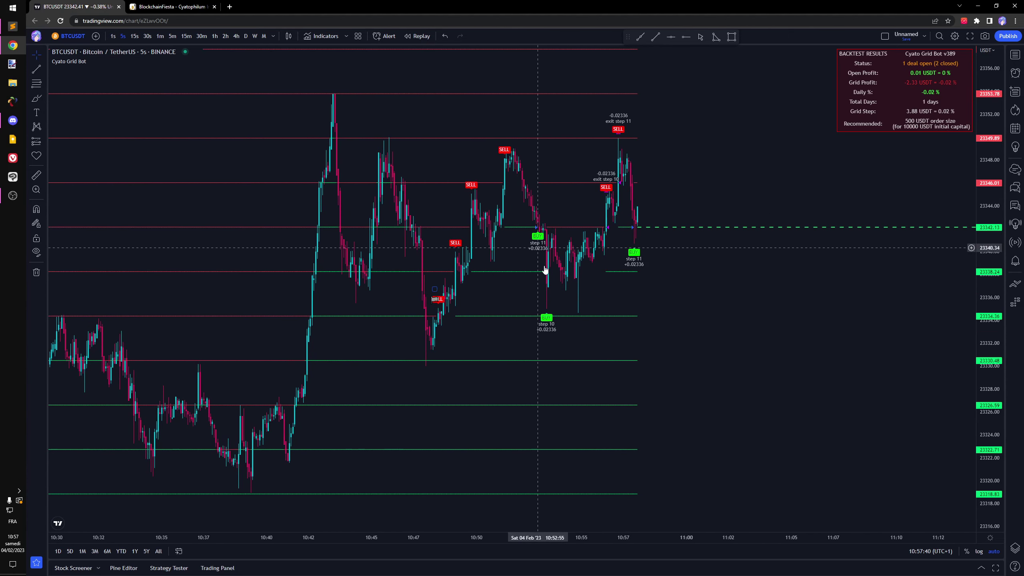
pyautogui.moveTo(709, 307); pyautogui.dragTo(613, 308)
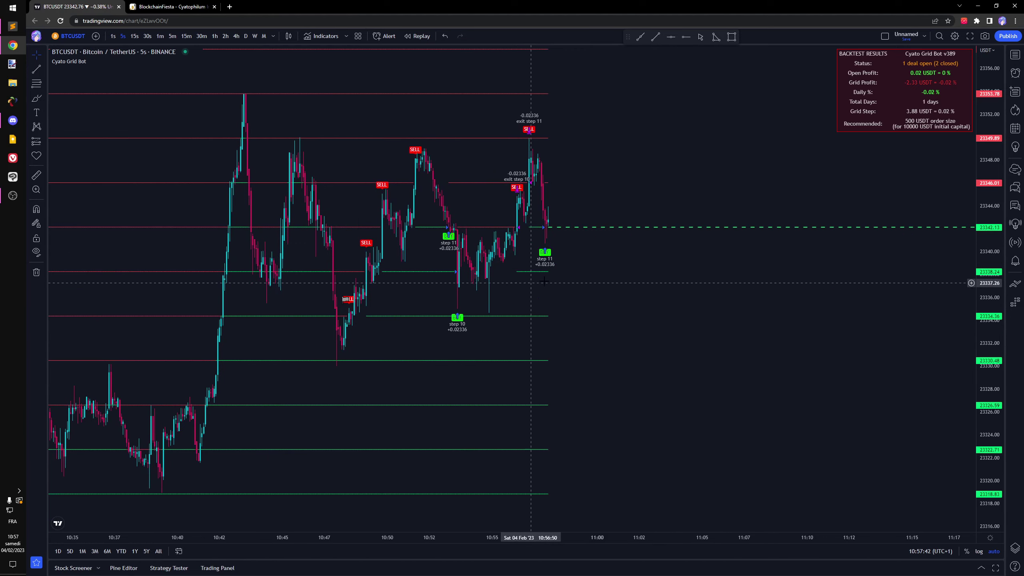
pyautogui.hscroll(1, 590, 280)
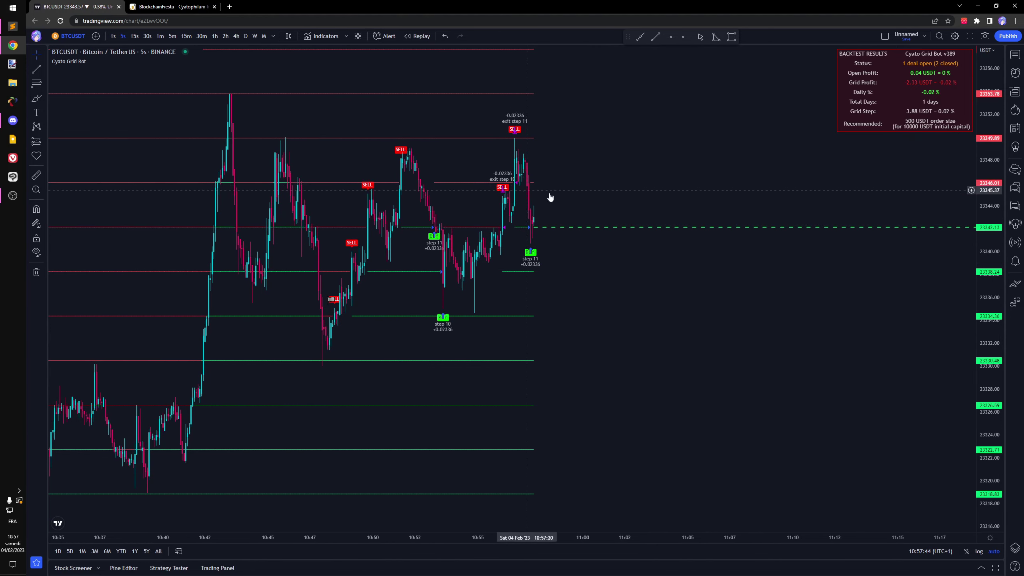
pyautogui.scroll(3, 574, 218)
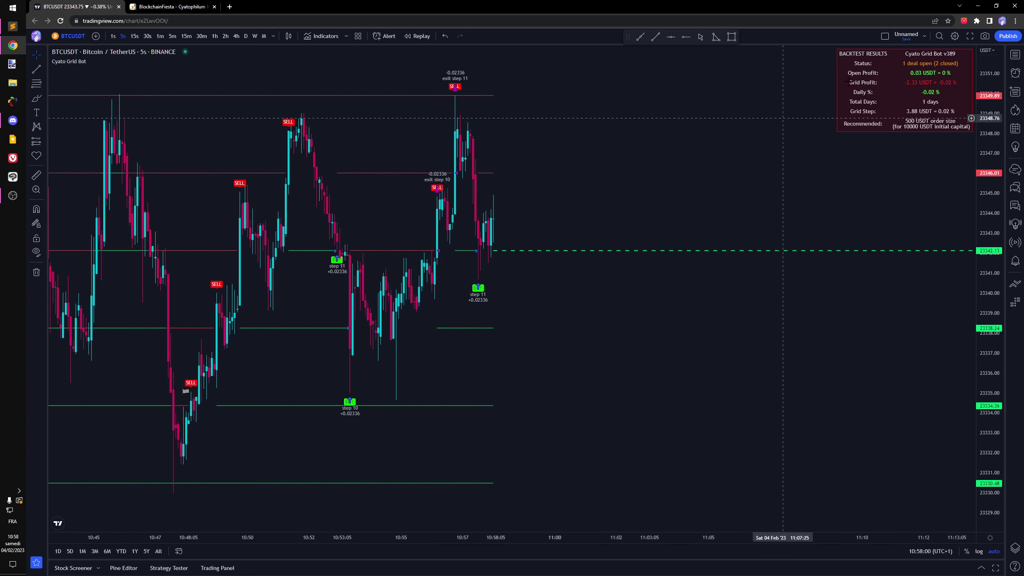
# Enable the indicators and financials name labels on the price scale, keeping the value labels on, and save the chart settings.
pyautogui.click(955, 37)
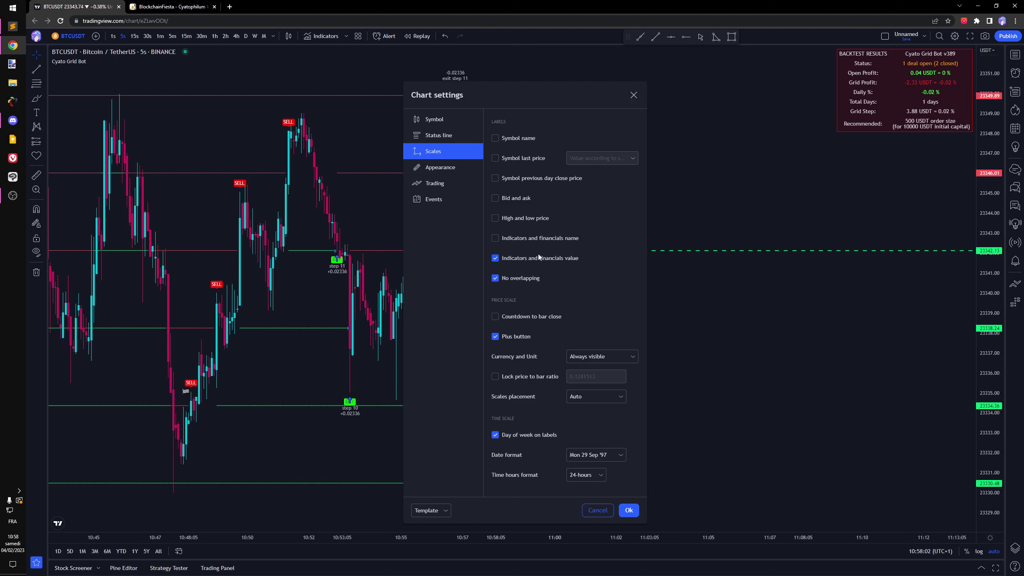
pyautogui.click(495, 259)
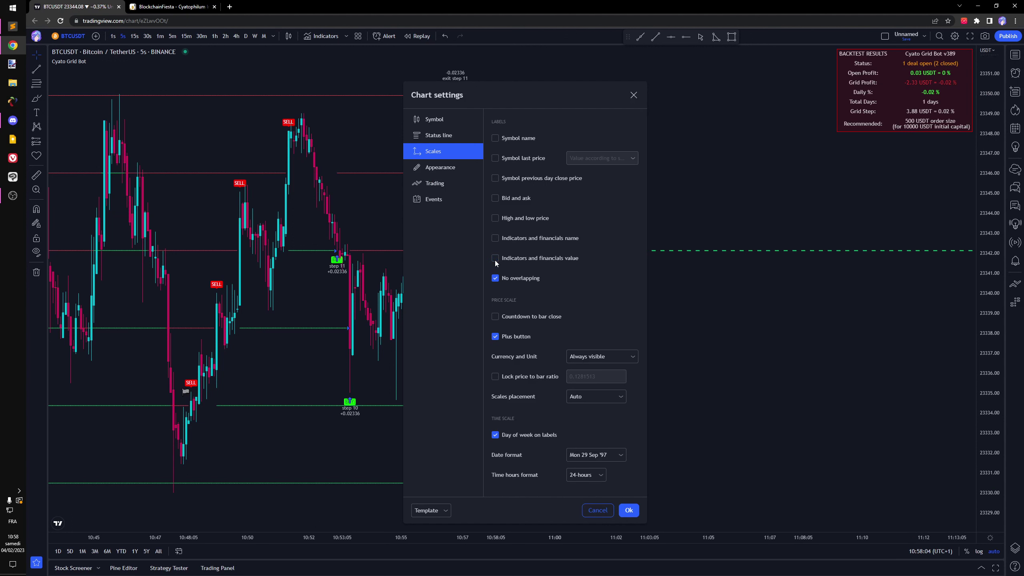
pyautogui.click(495, 260)
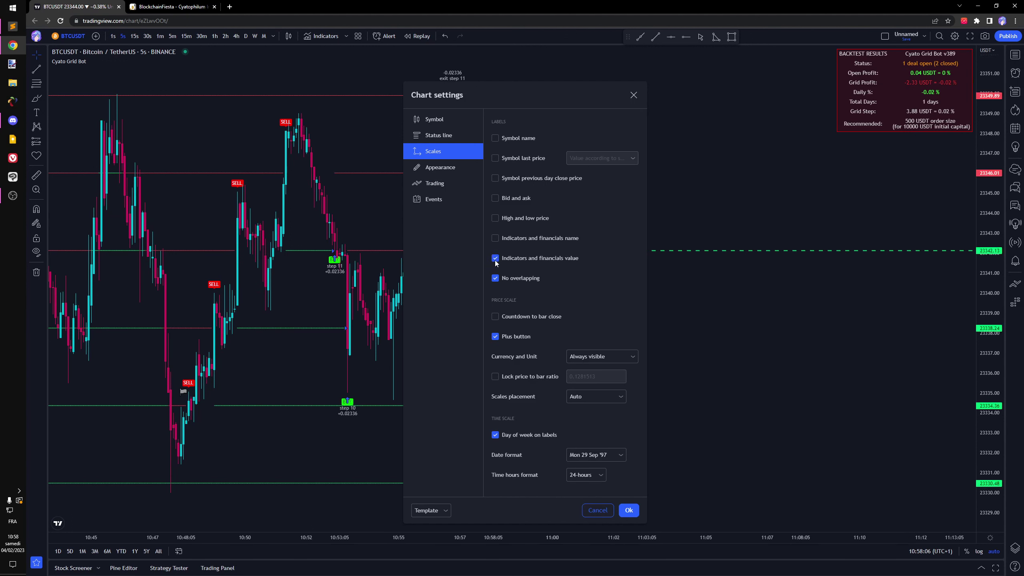
pyautogui.click(496, 239)
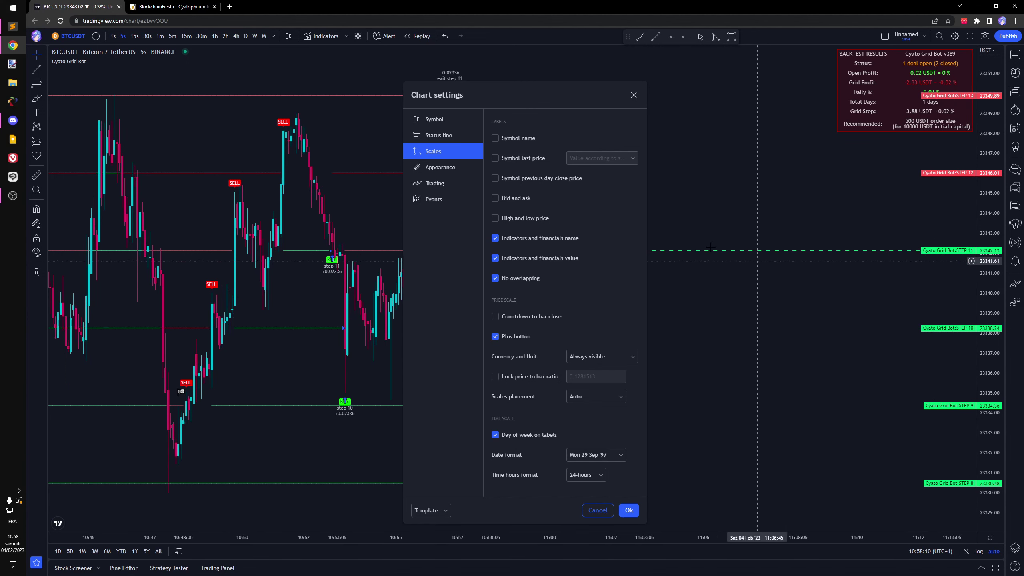
pyautogui.click(495, 239)
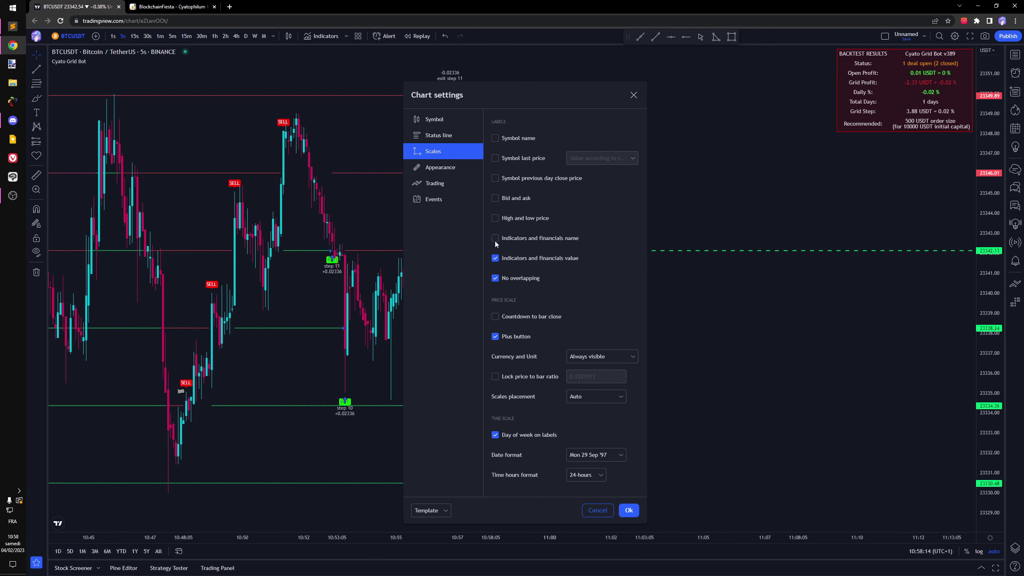
pyautogui.click(495, 239)
pyautogui.click(626, 511)
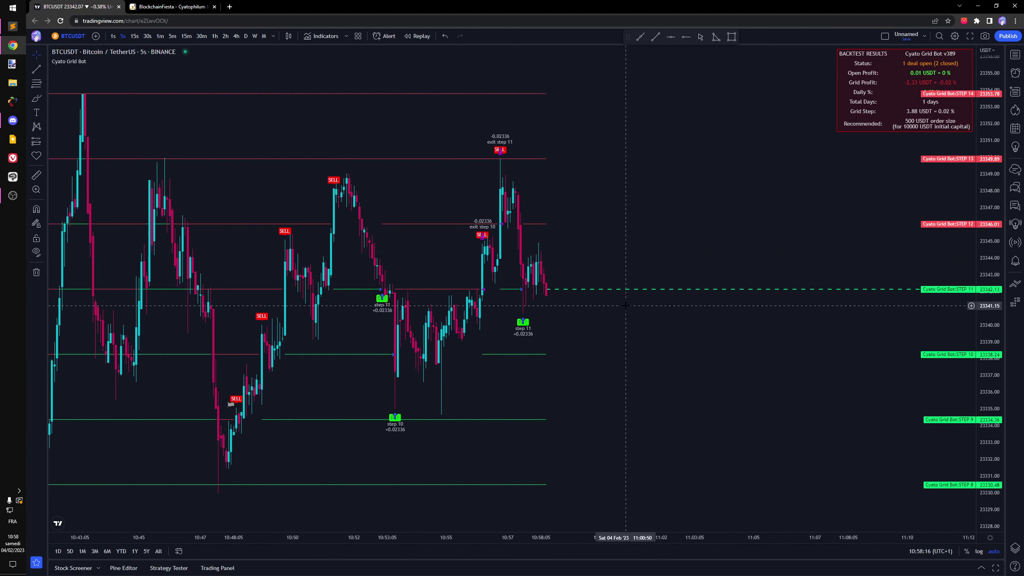
# Tighten the grid by moving its lower limit to 23313.47 and its upper limit to 23368.73 on the chart.
pyautogui.scroll(-3, 617, 297)
pyautogui.moveTo(616, 292); pyautogui.dragTo(615, 292)
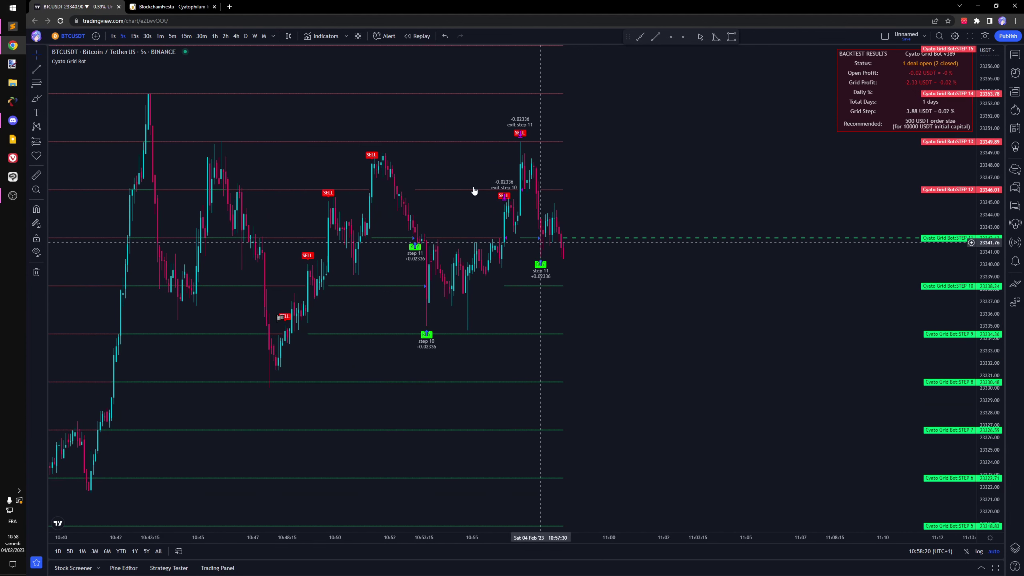
pyautogui.moveTo(999, 69); pyautogui.dragTo(1001, 424)
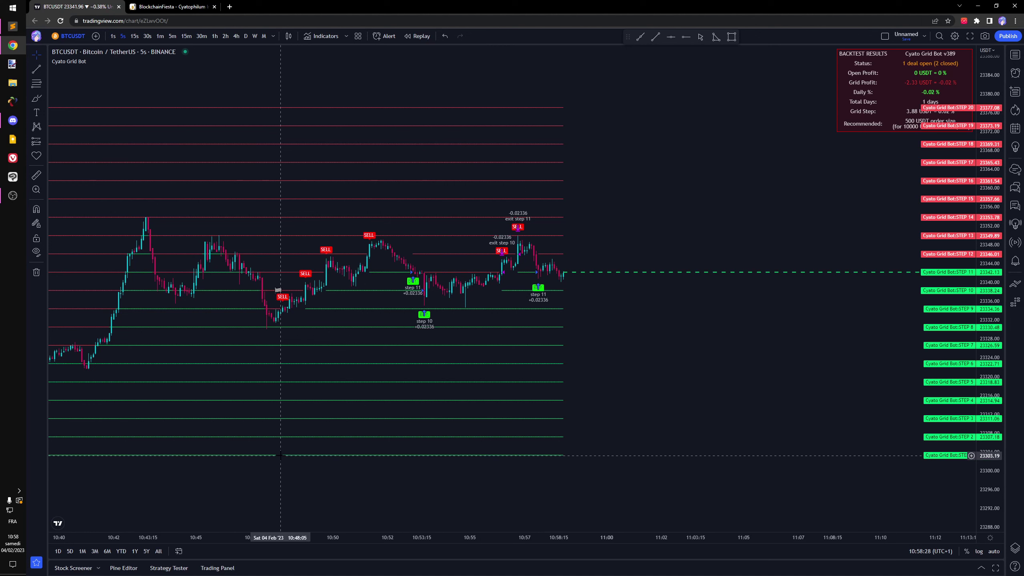
pyautogui.click(270, 455)
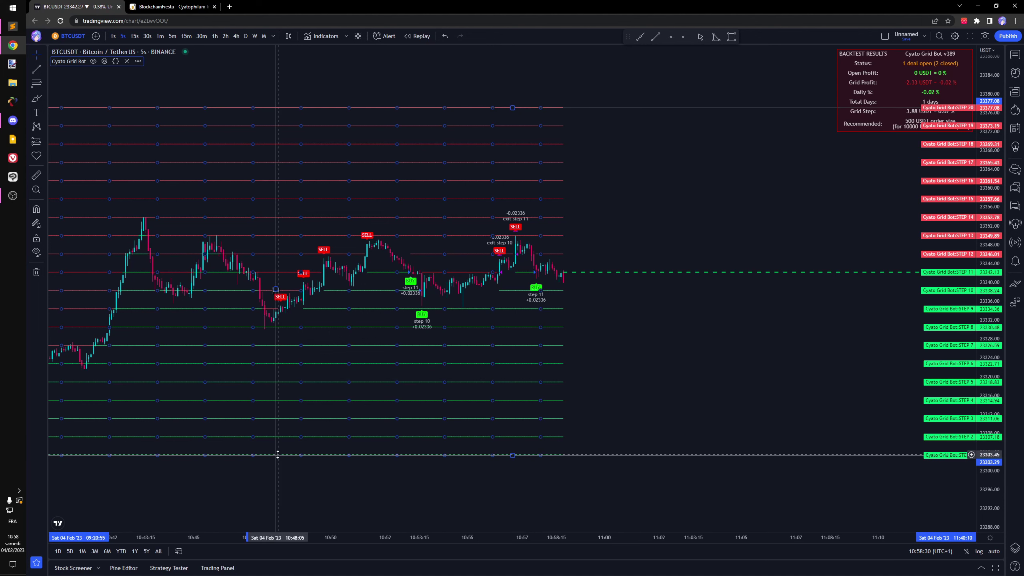
pyautogui.moveTo(278, 455); pyautogui.dragTo(281, 408)
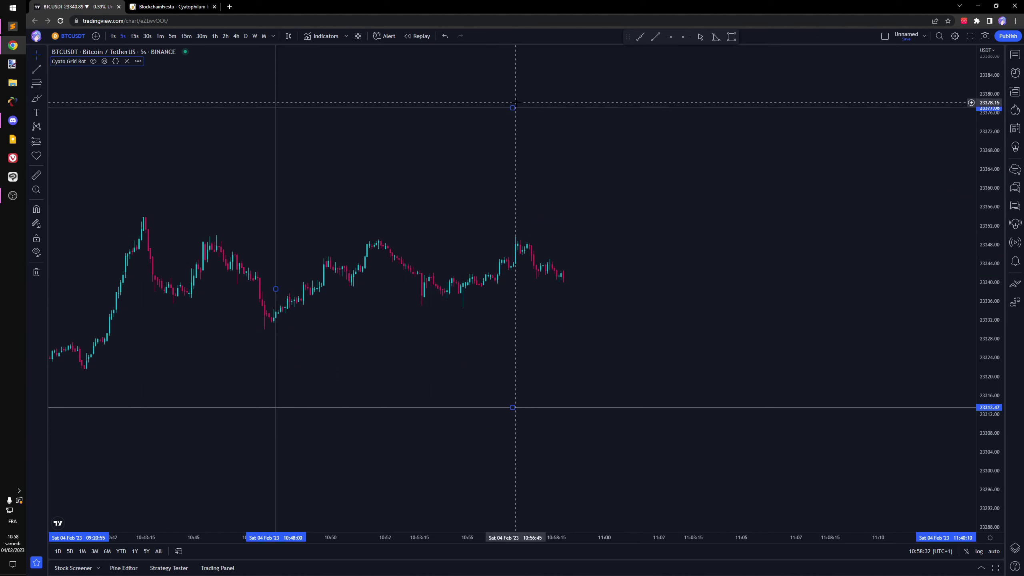
pyautogui.moveTo(512, 105); pyautogui.dragTo(507, 147)
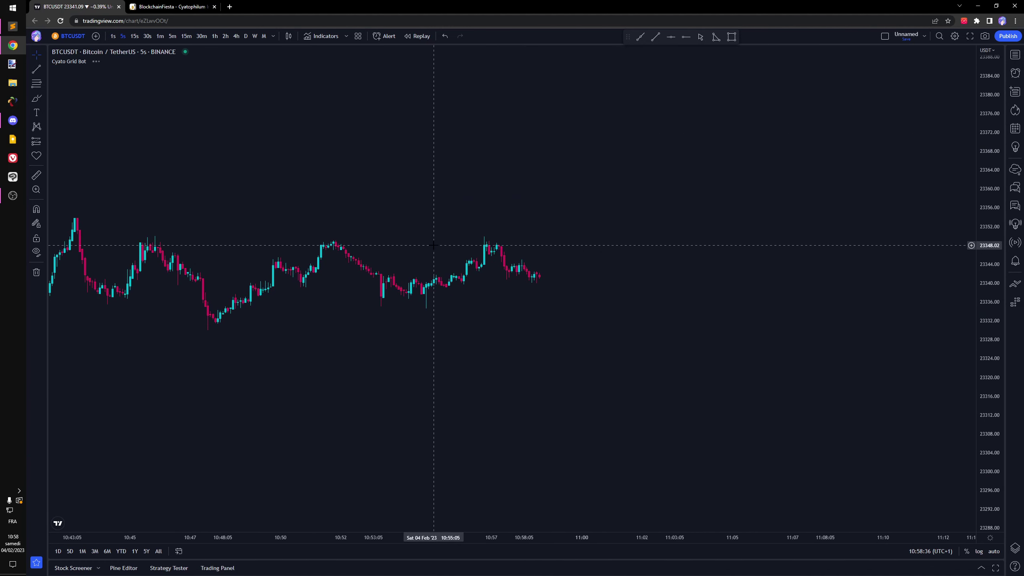
pyautogui.scroll(3, 597, 242)
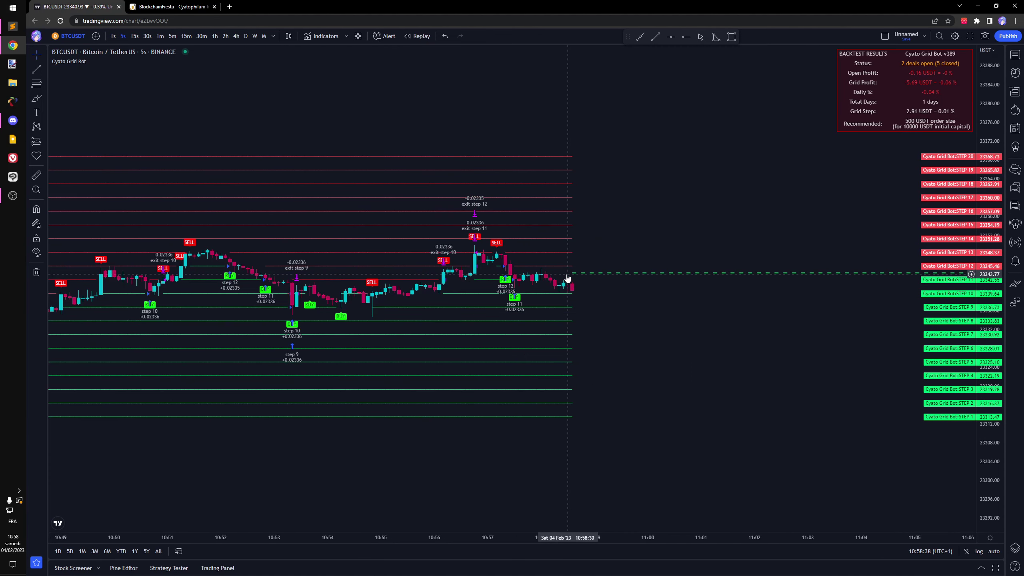
# Reset the chart view and set the Cyato Grid Bot strategy's commission to 0 %.
pyautogui.rightClick(622, 209)
pyautogui.click(652, 218)
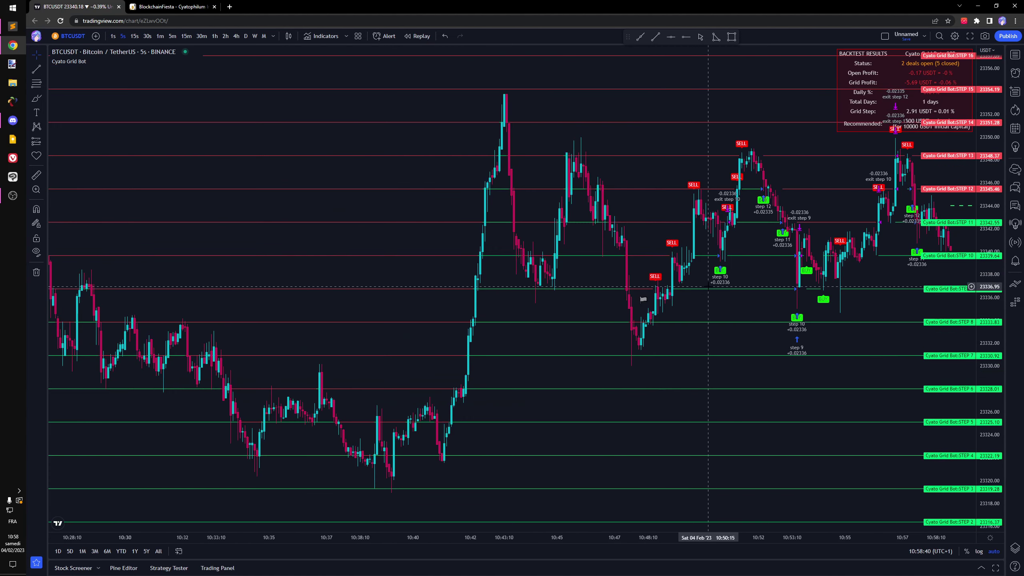
pyautogui.moveTo(706, 288); pyautogui.dragTo(343, 303)
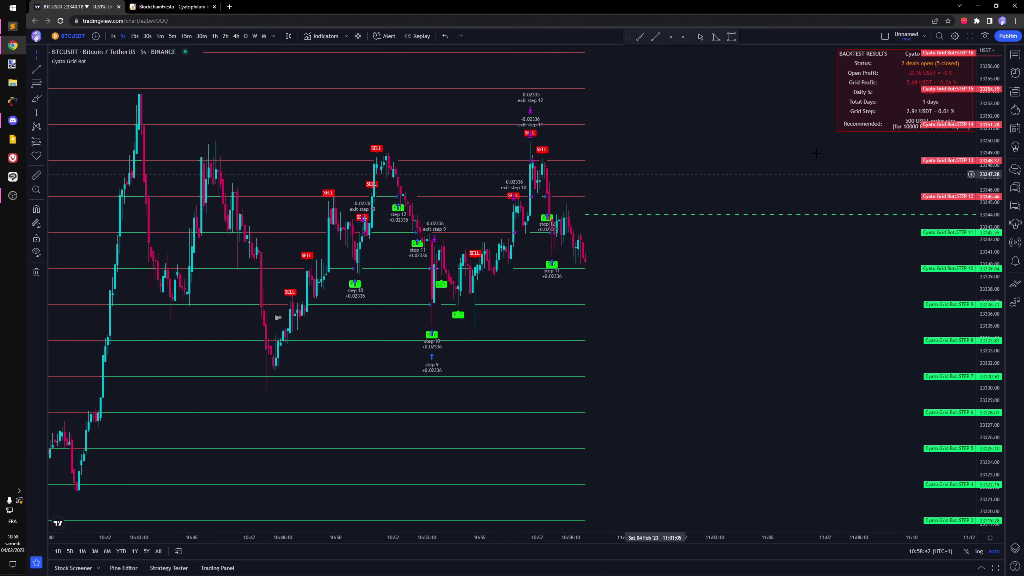
pyautogui.click(104, 61)
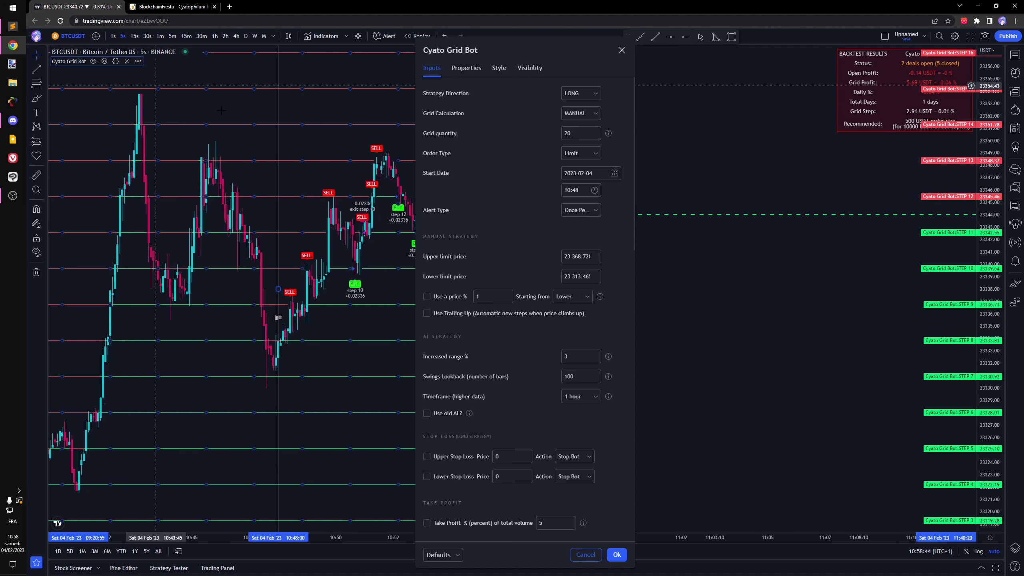
pyautogui.click(499, 68)
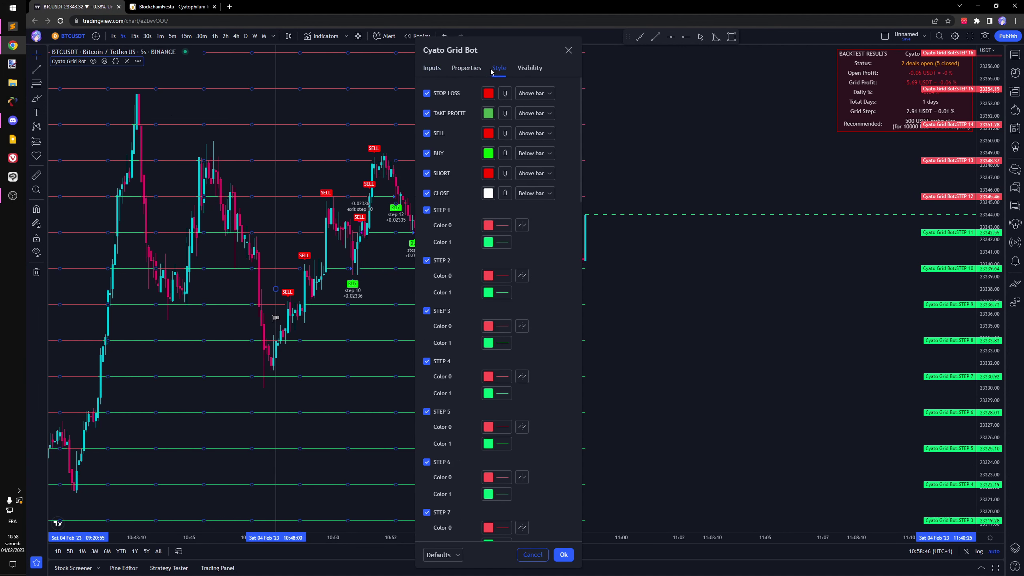
pyautogui.click(459, 68)
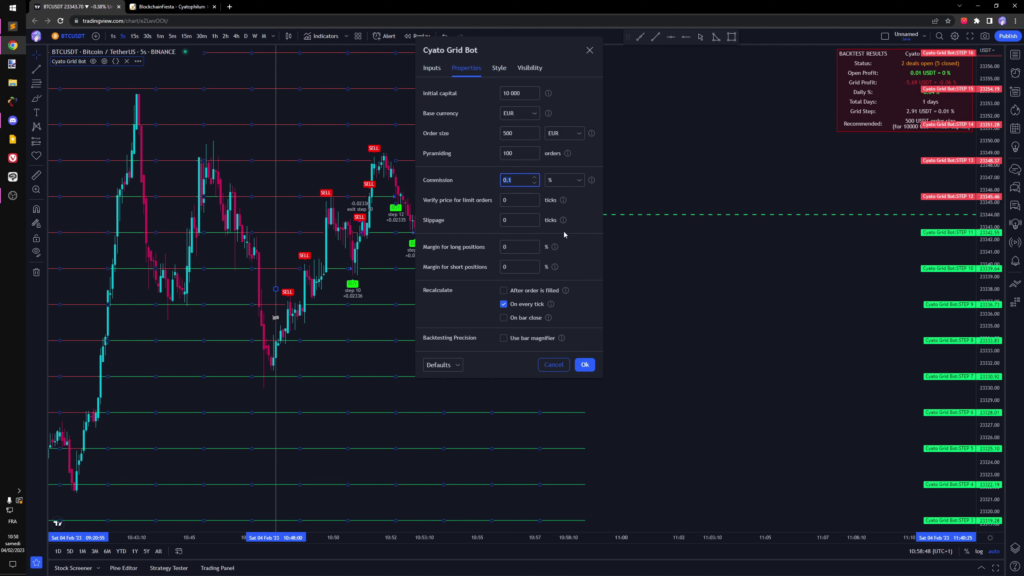
pyautogui.moveTo(512, 180); pyautogui.dragTo(468, 186)
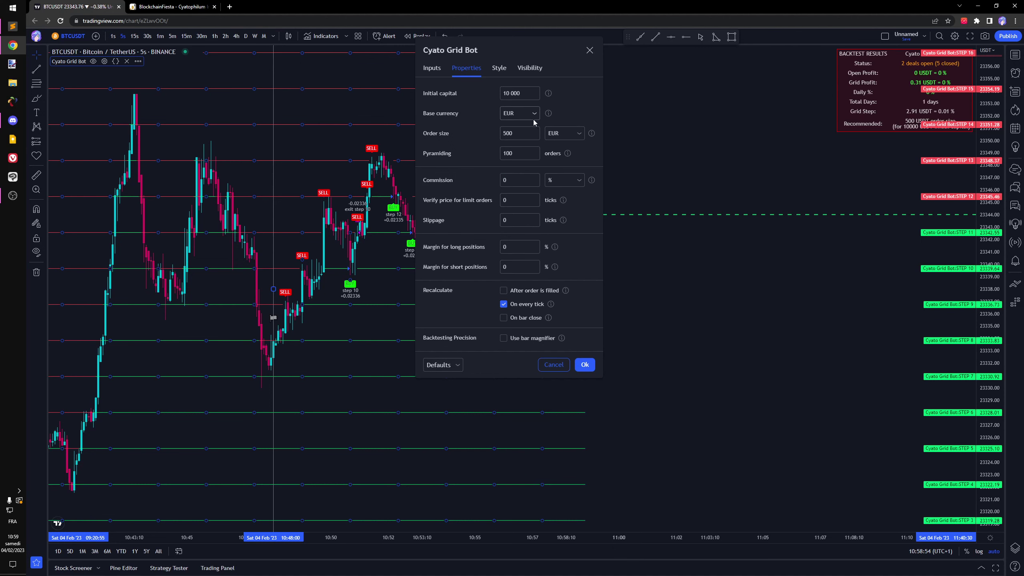
pyautogui.click(584, 365)
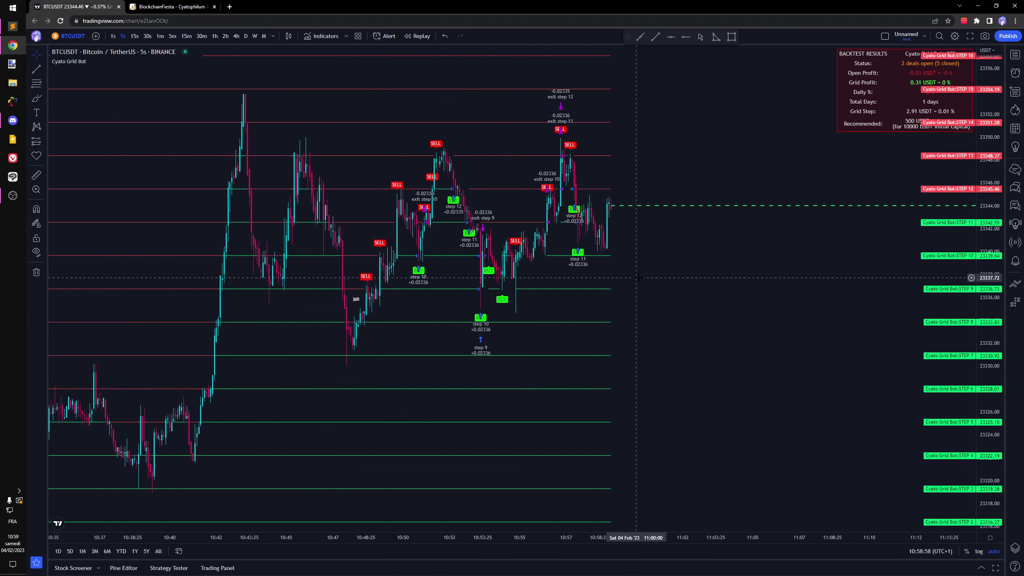
pyautogui.moveTo(657, 284); pyautogui.dragTo(607, 299)
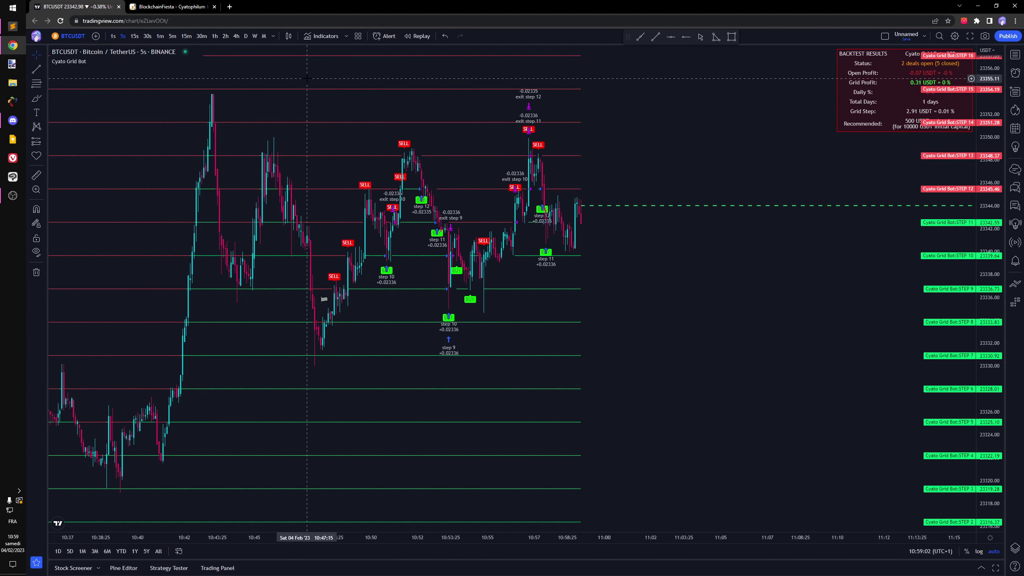
pyautogui.scroll(3, 532, 244)
pyautogui.scroll(-3, 532, 244)
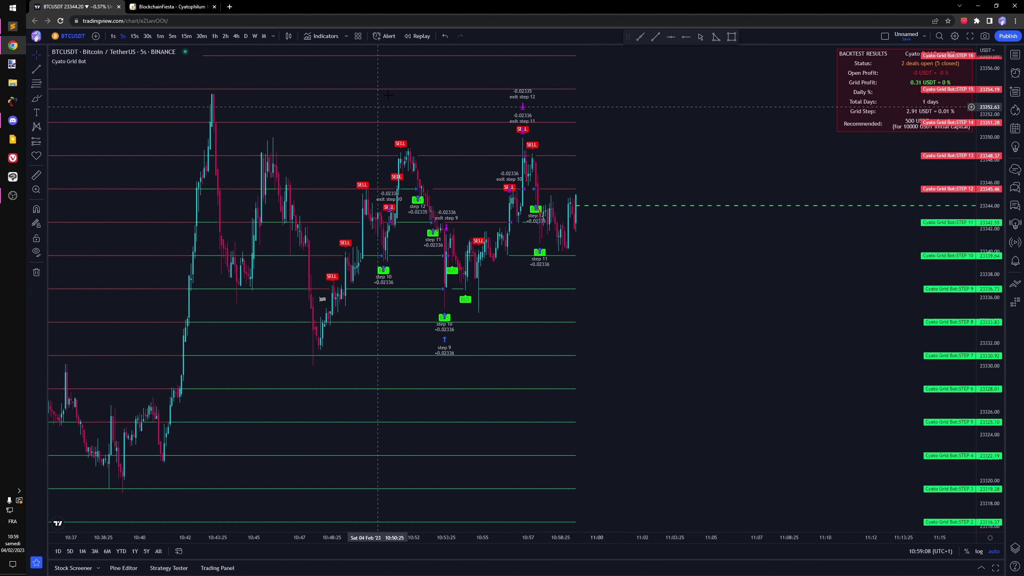
pyautogui.scroll(2, 426, 162)
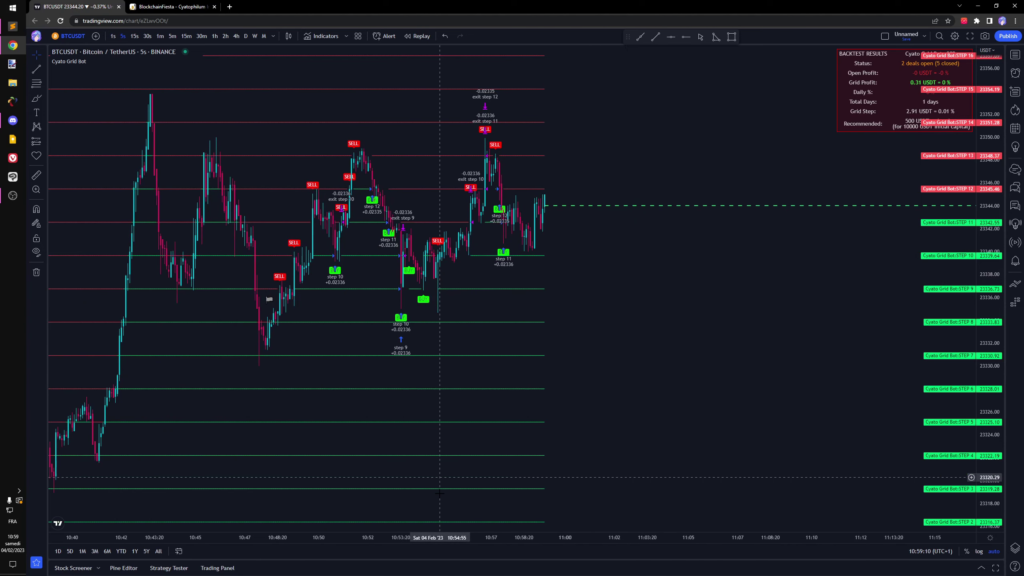
pyautogui.hscroll(-2, 590, 345)
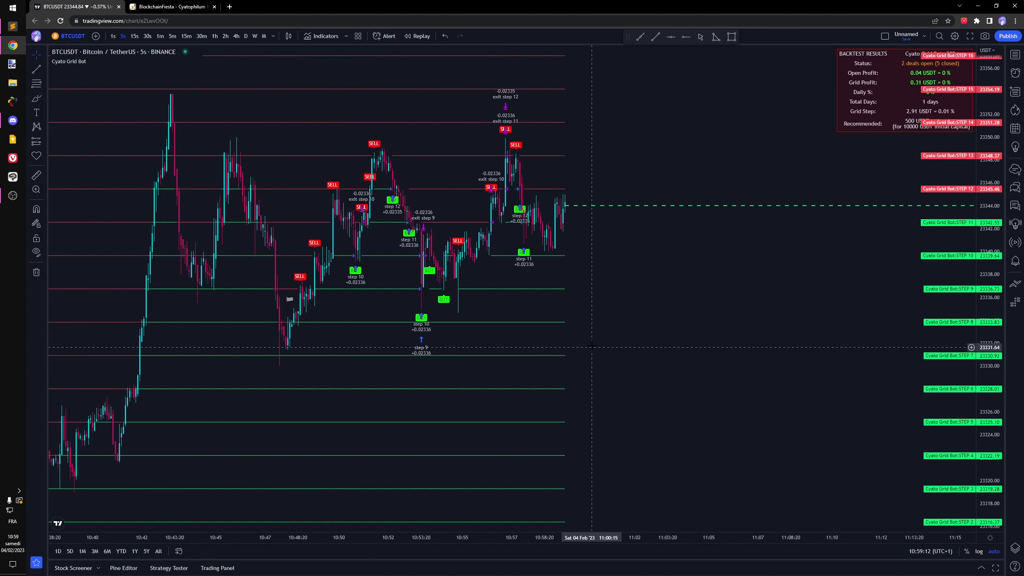
# Switch to the BlockchainFiesta site and review its Binance API settings and the existing bots with their logs.
pyautogui.click(160, 6)
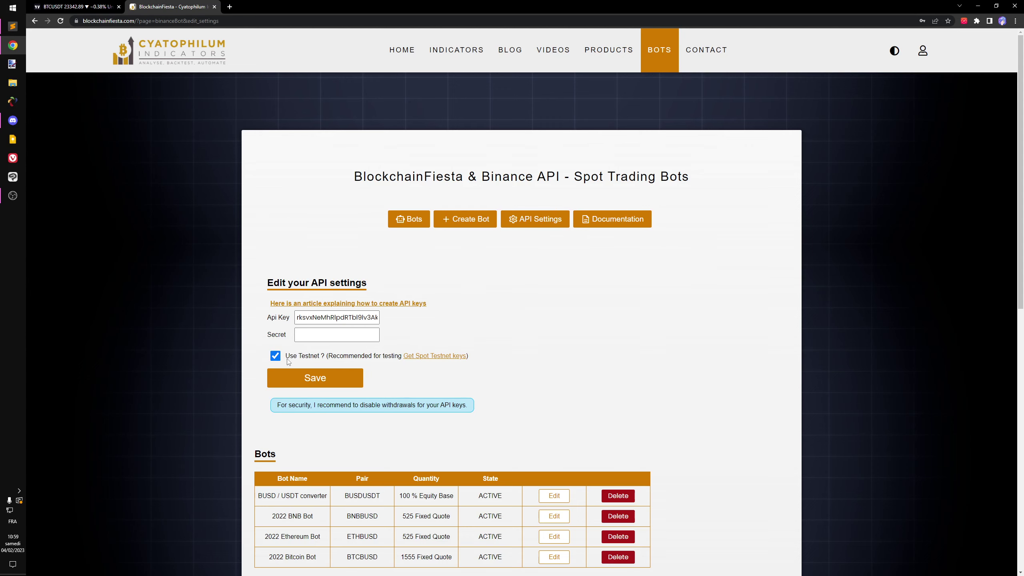
pyautogui.scroll(-2, 289, 362)
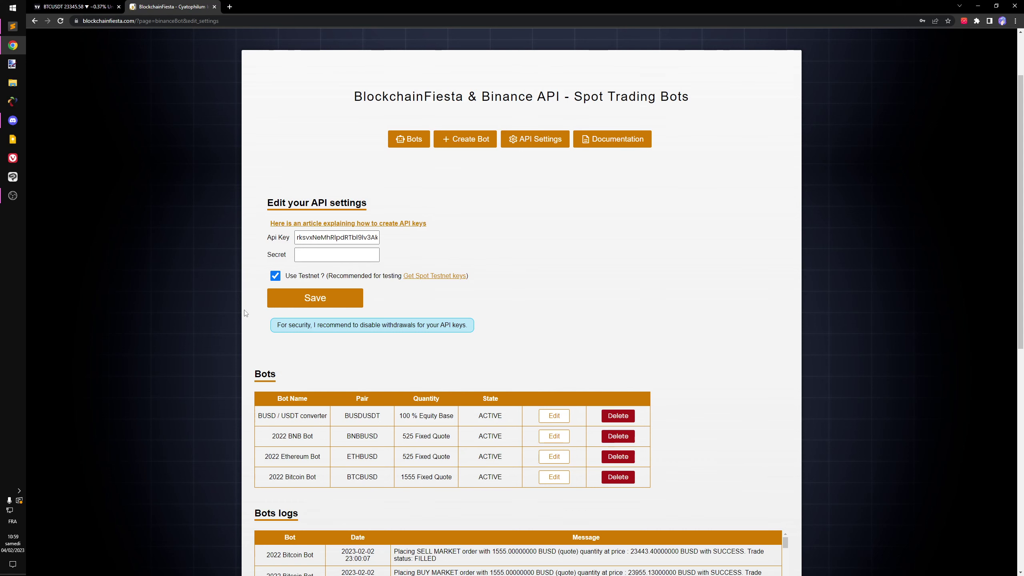
pyautogui.scroll(2, 226, 310)
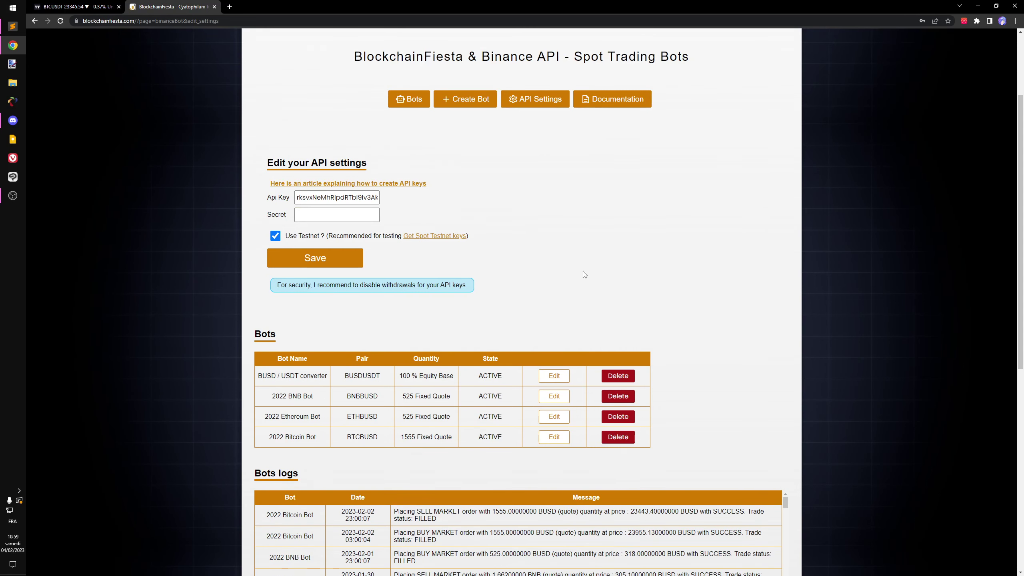
# Start a new buy and sell bot for the BTCBUSD pair with a fixed quantity of 0.001 in base currency.
pyautogui.click(468, 215)
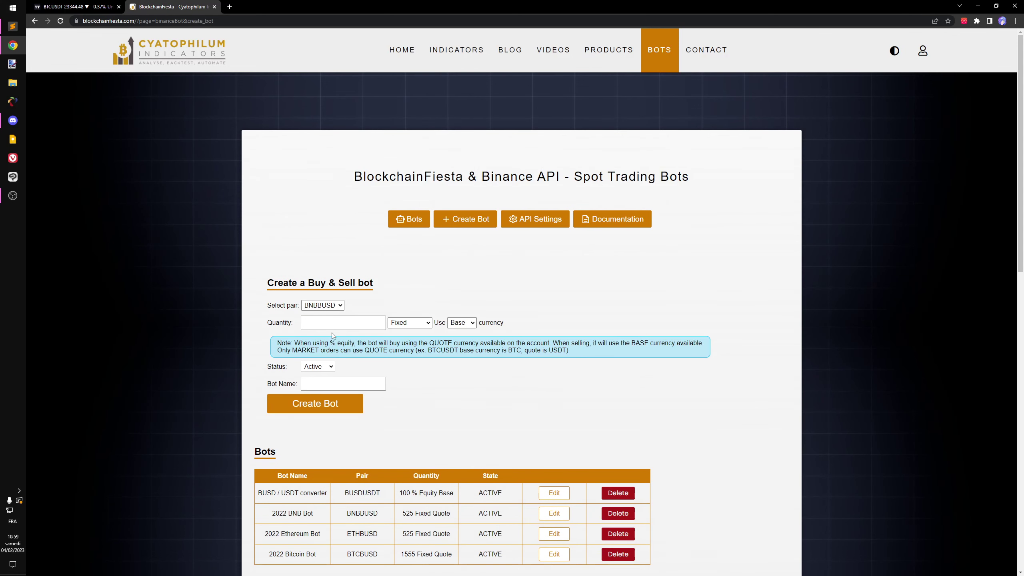
pyautogui.click(322, 307)
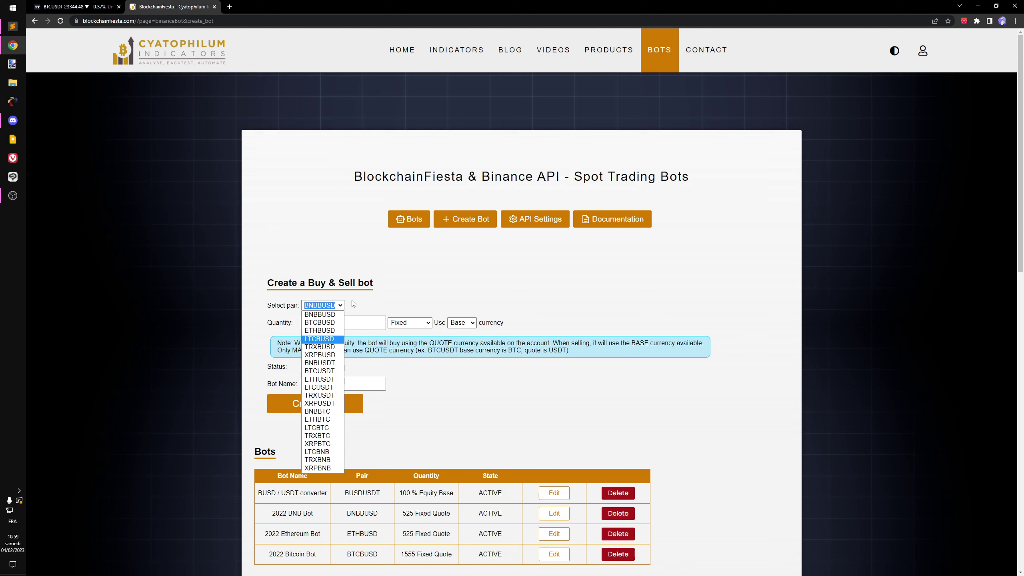
pyautogui.click(330, 323)
pyautogui.click(328, 322)
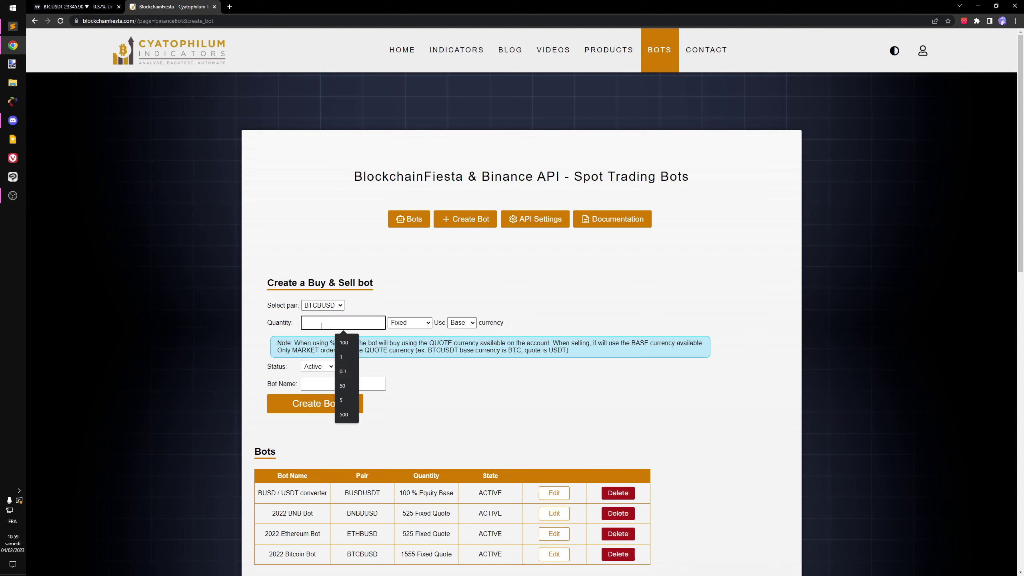
pyautogui.write('.')
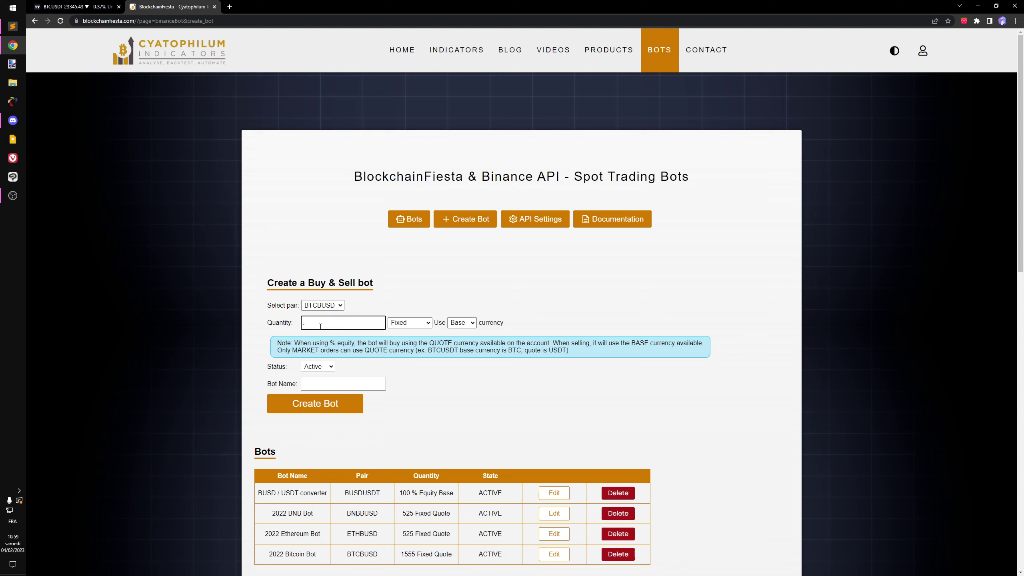
pyautogui.write('0.00')
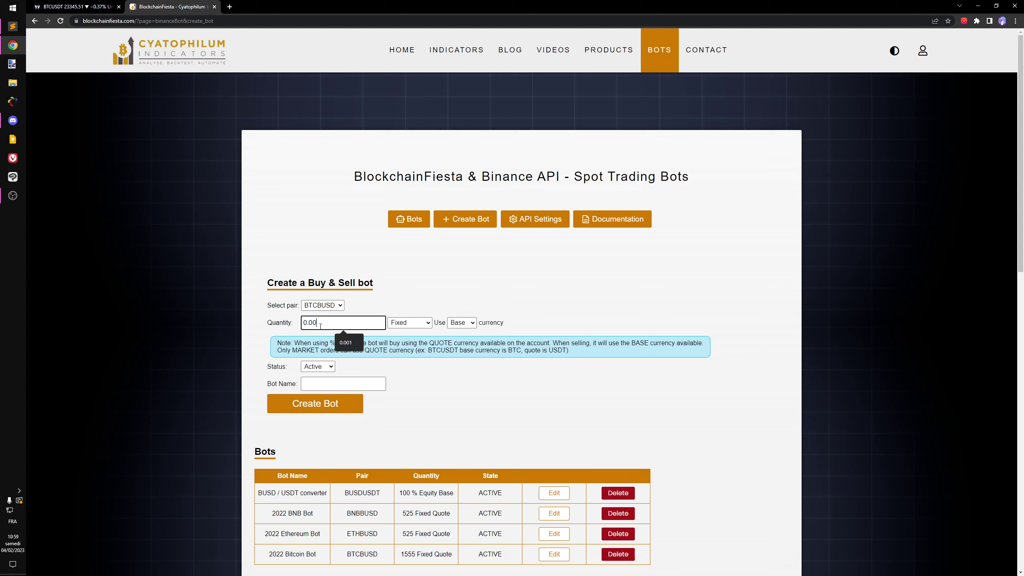
pyautogui.write('1')
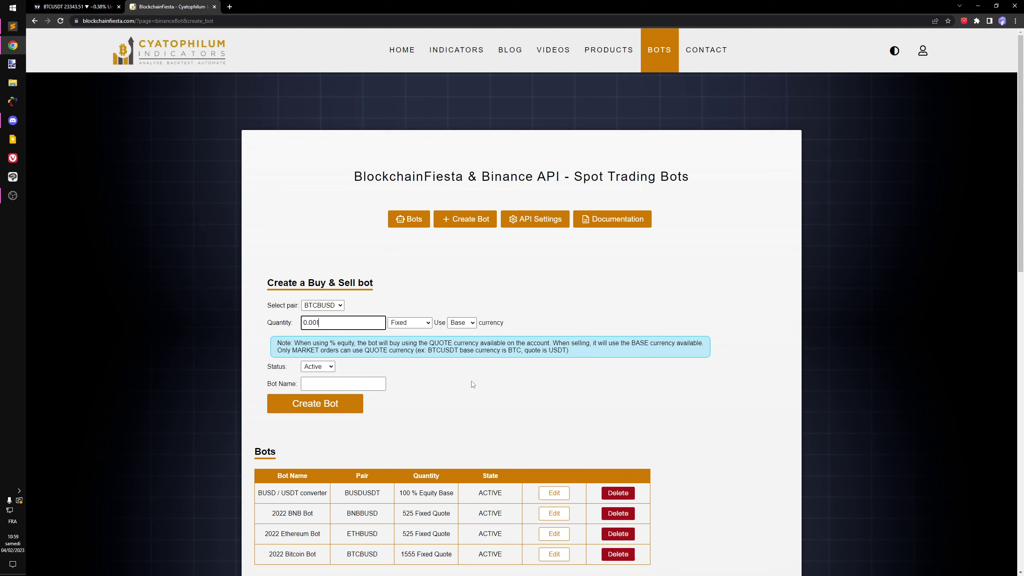
pyautogui.click(438, 389)
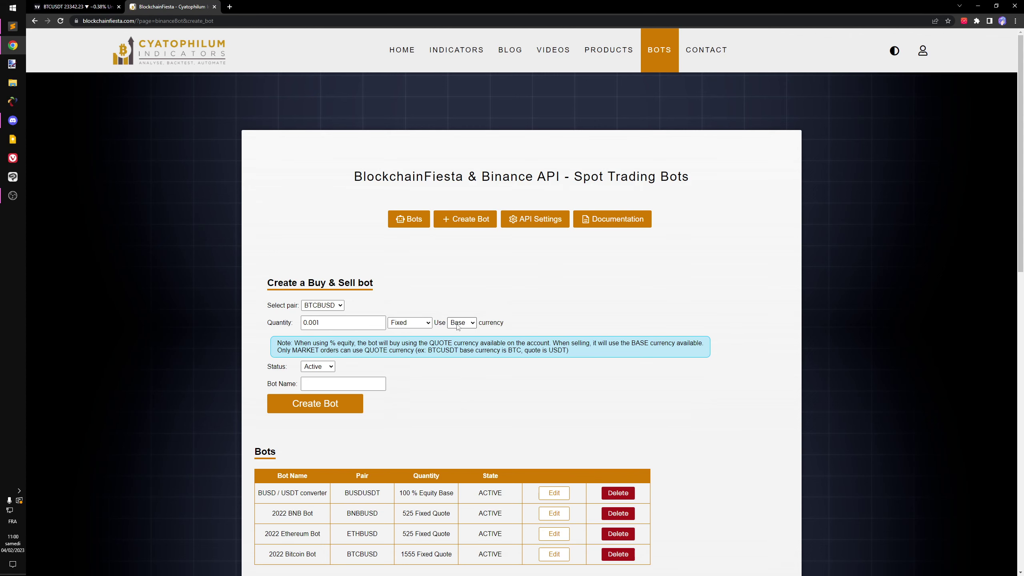
pyautogui.doubleClick(304, 323)
# Name the new bot "BTC test grid" and create it with Active status.
pyautogui.scroll(-2, 303, 326)
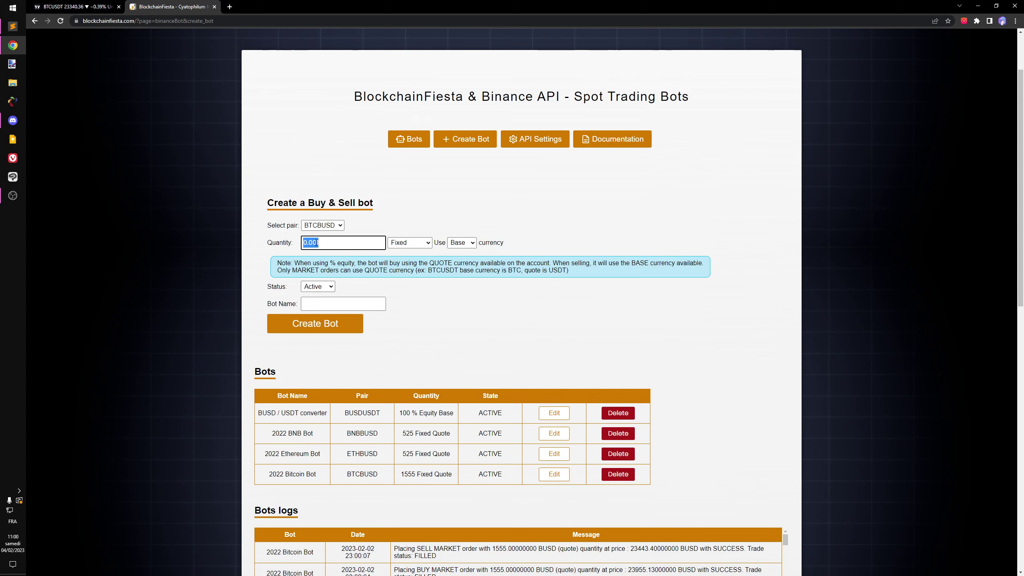
pyautogui.click(335, 304)
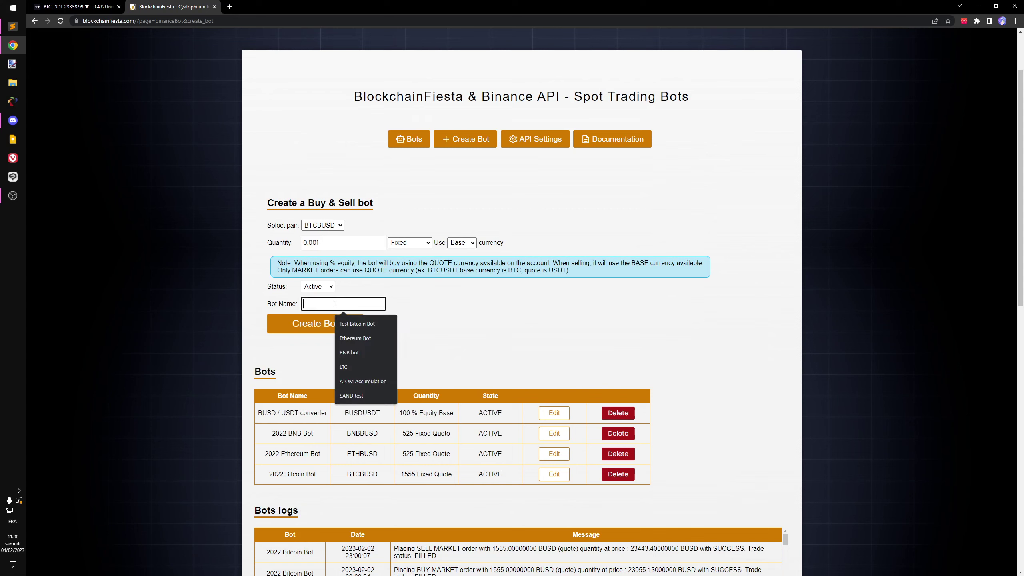
pyautogui.write('BTC te')
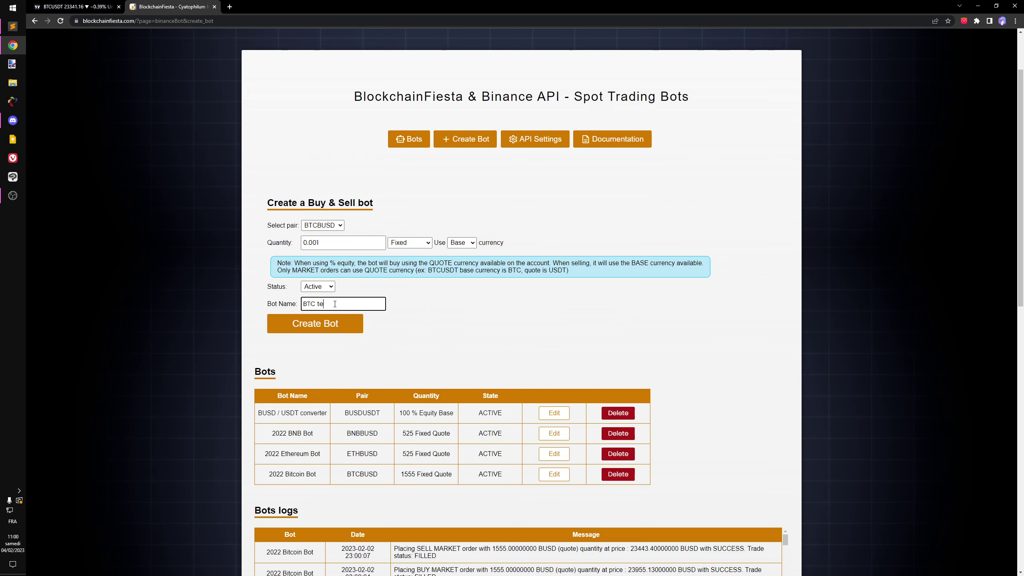
pyautogui.write('st grid')
pyautogui.click(325, 328)
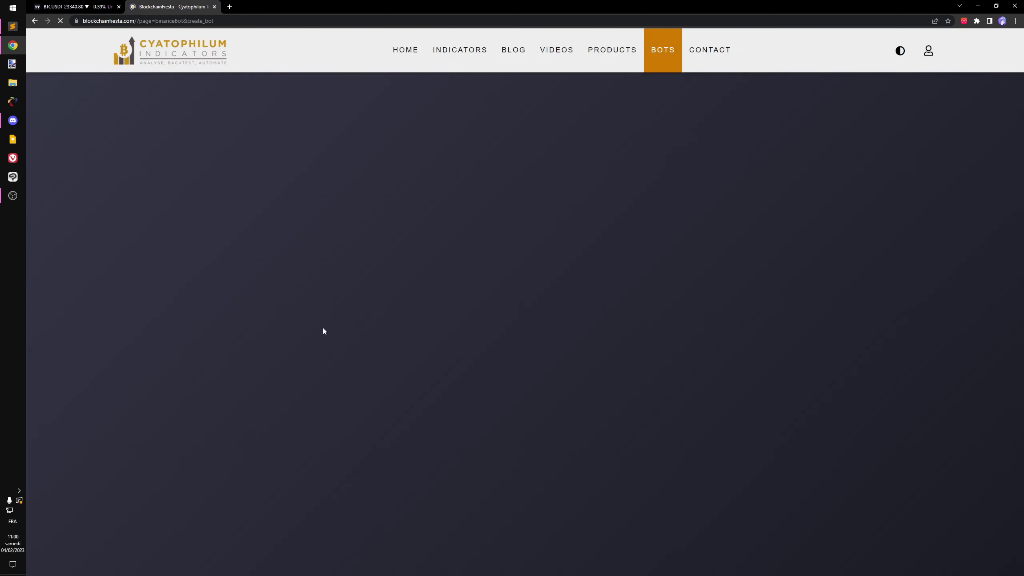
pyautogui.scroll(-4, 194, 304)
pyautogui.scroll(3, 236, 325)
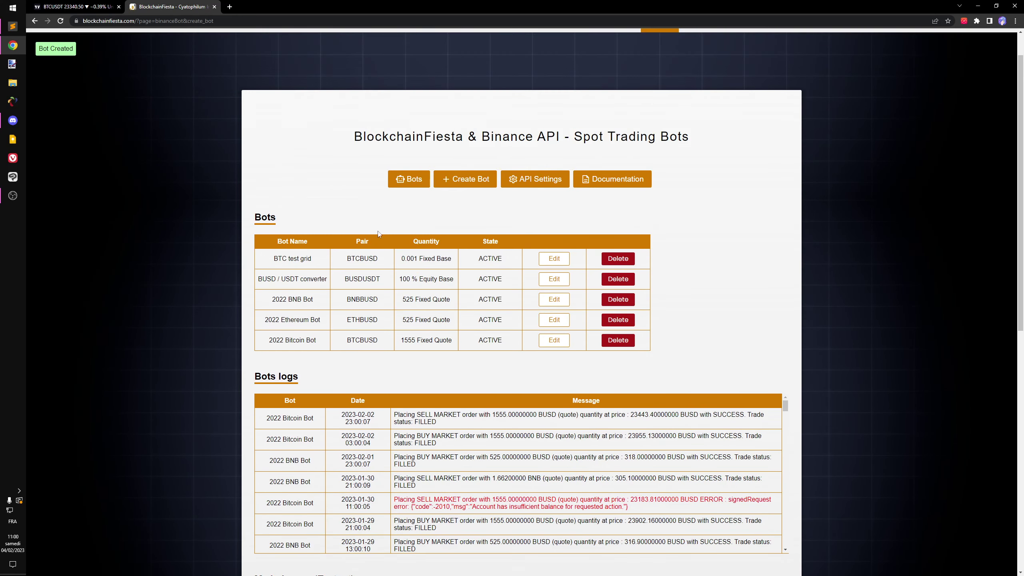
pyautogui.moveTo(260, 255); pyautogui.dragTo(572, 321)
pyautogui.moveTo(553, 268); pyautogui.dragTo(274, 242)
pyautogui.click(255, 271)
pyautogui.moveTo(424, 279); pyautogui.dragTo(437, 279)
# Open the BTC test grid bot for editing and copy its bot ID from the market buy alert message.
pyautogui.click(554, 258)
pyautogui.scroll(-2, 243, 292)
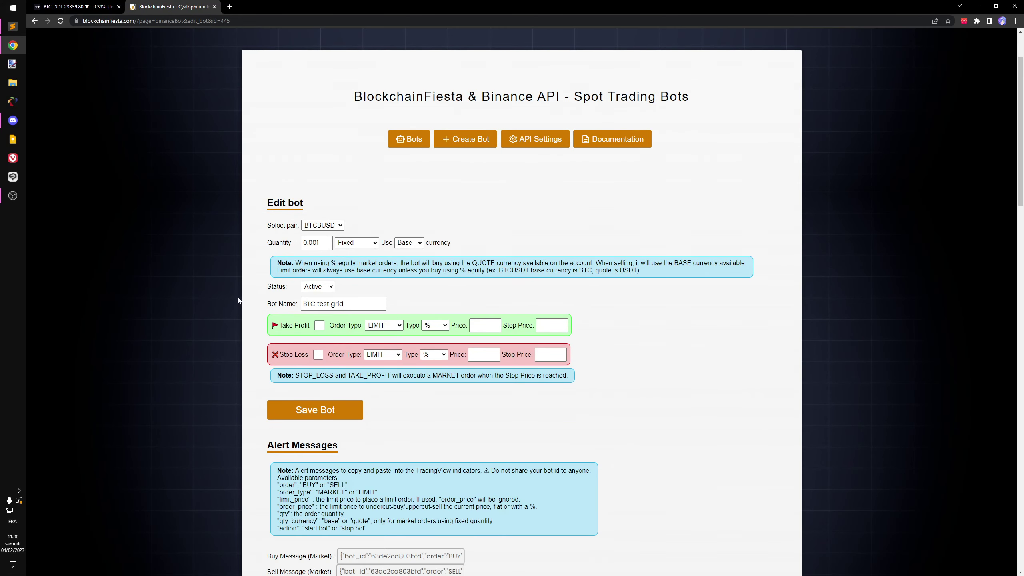
pyautogui.scroll(-2, 242, 277)
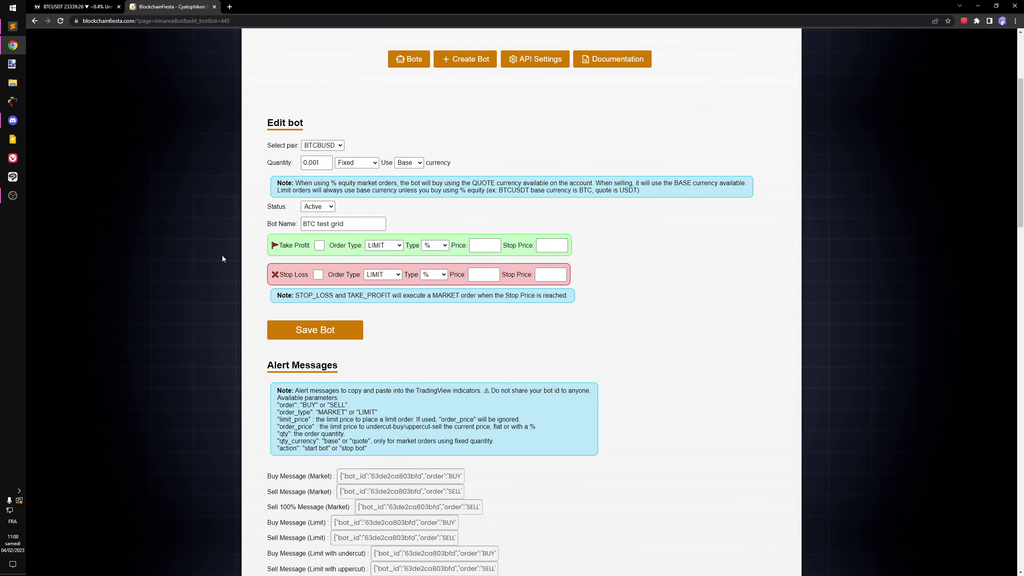
pyautogui.scroll(-2, 202, 286)
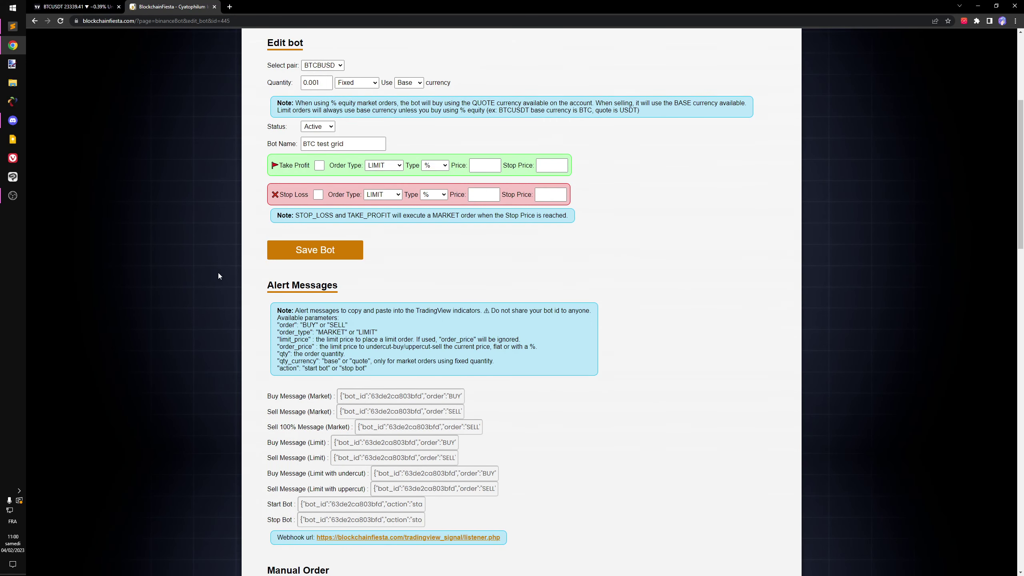
pyautogui.scroll(-4, 218, 276)
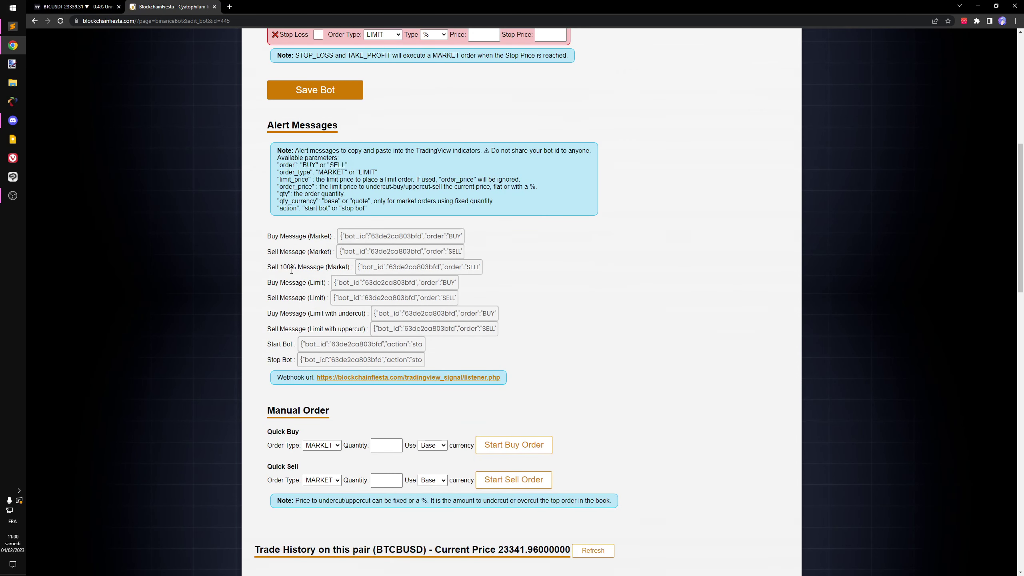
pyautogui.doubleClick(379, 236)
pyautogui.hotkey('ctrl', 'c')
# Switch to TradingView and replace the bot ID placeholder in Cyato Grid Bot's BUY and SELL alert messages with the copied bot ID.
pyautogui.click(78, 3)
pyautogui.moveTo(617, 226); pyautogui.dragTo(568, 224)
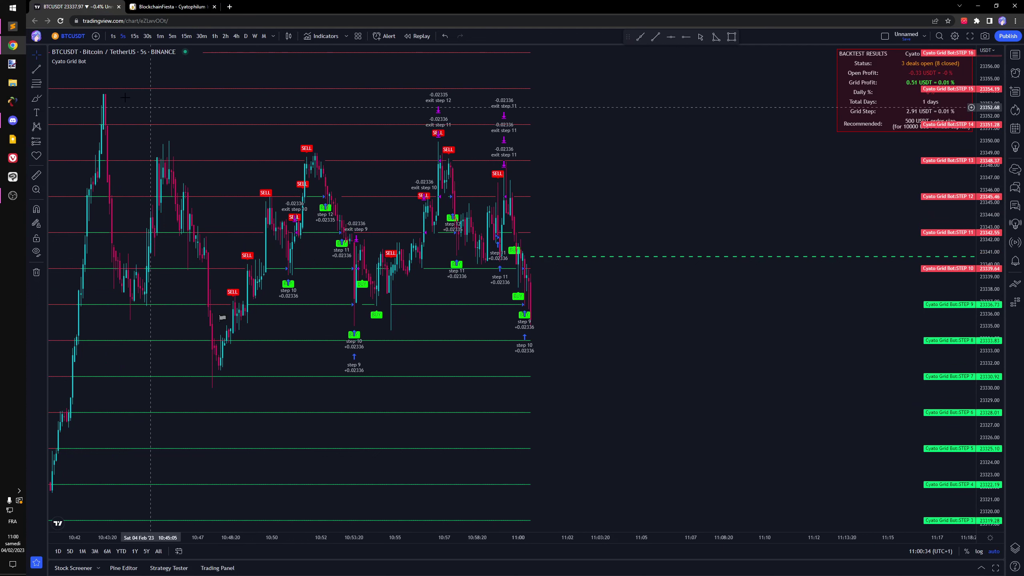
pyautogui.moveTo(70, 55)
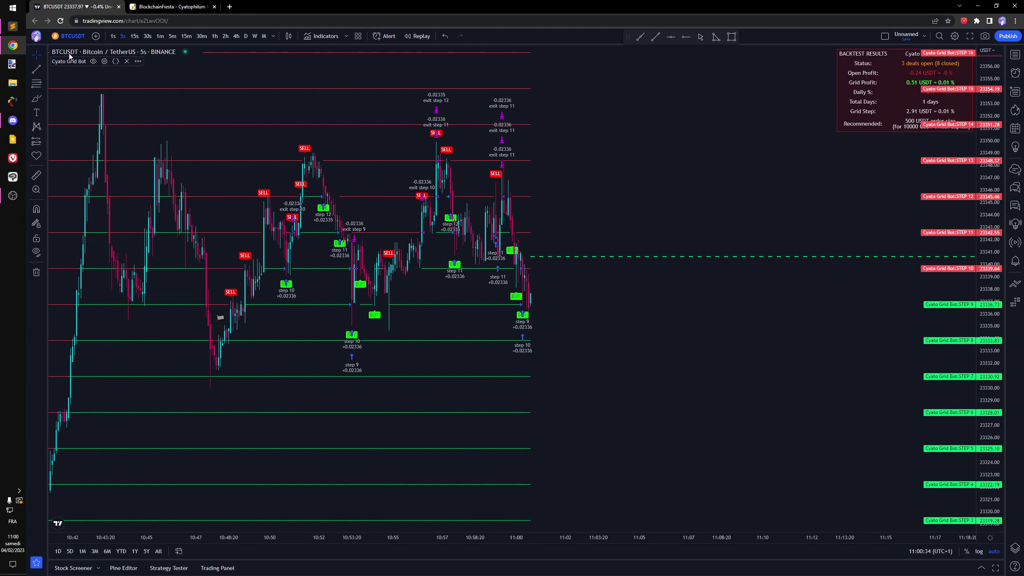
pyautogui.click(104, 61)
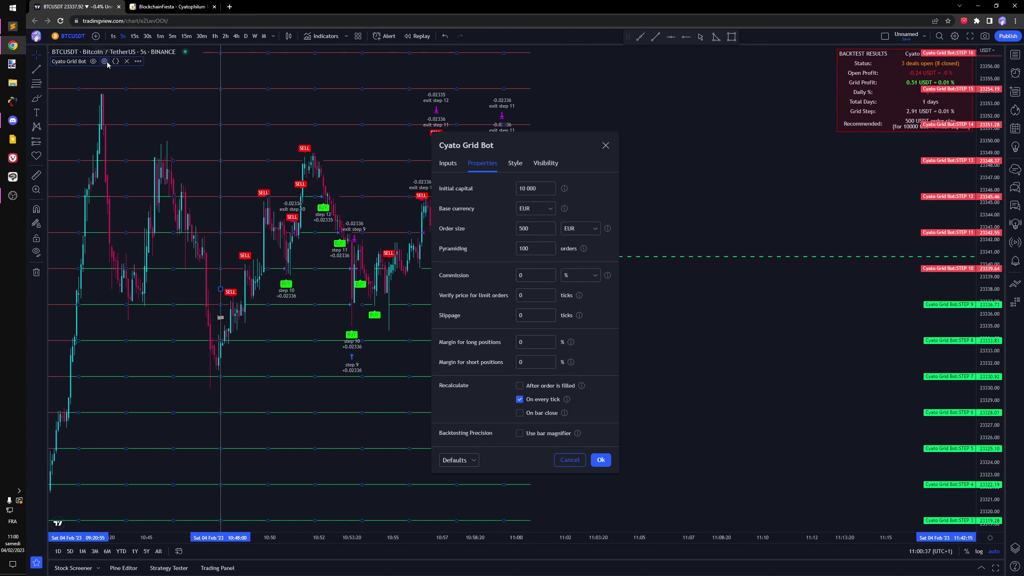
pyautogui.click(448, 163)
pyautogui.scroll(-6, 529, 201)
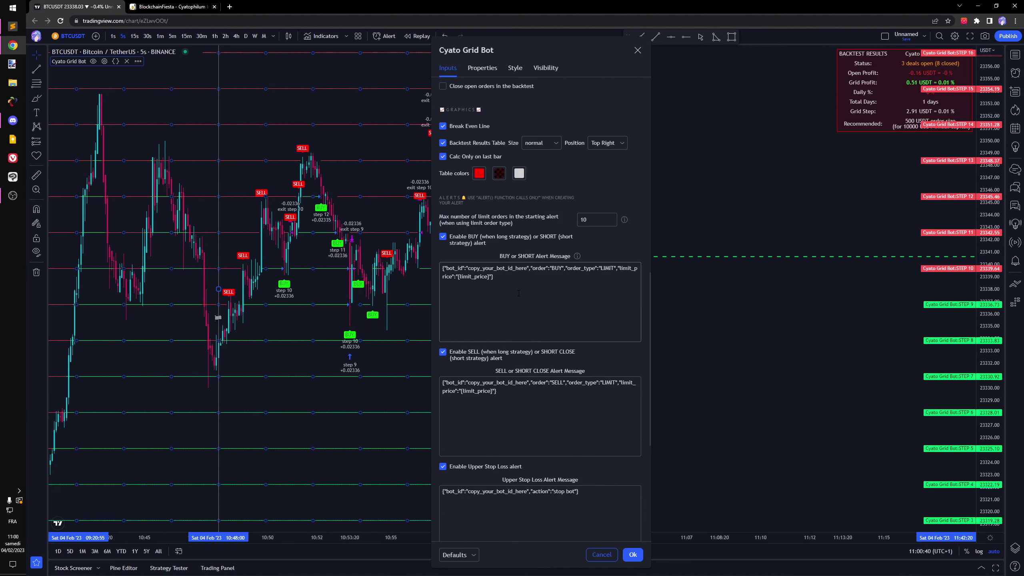
pyautogui.moveTo(505, 53); pyautogui.dragTo(650, 57)
pyautogui.doubleClick(637, 272)
pyautogui.hotkey('ctrl', 'v')
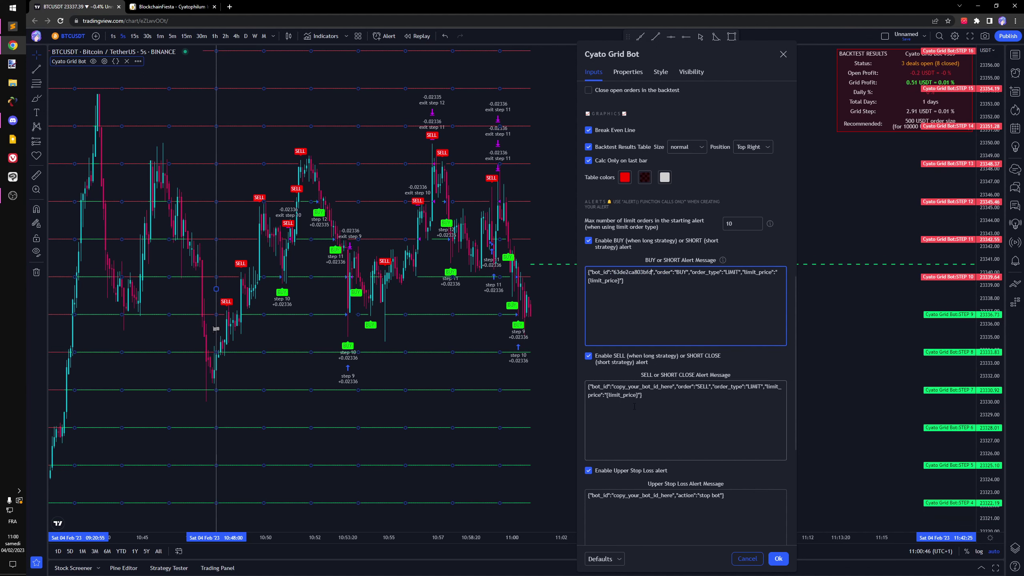
pyautogui.doubleClick(625, 386)
pyautogui.hotkey('ctrl', 'v')
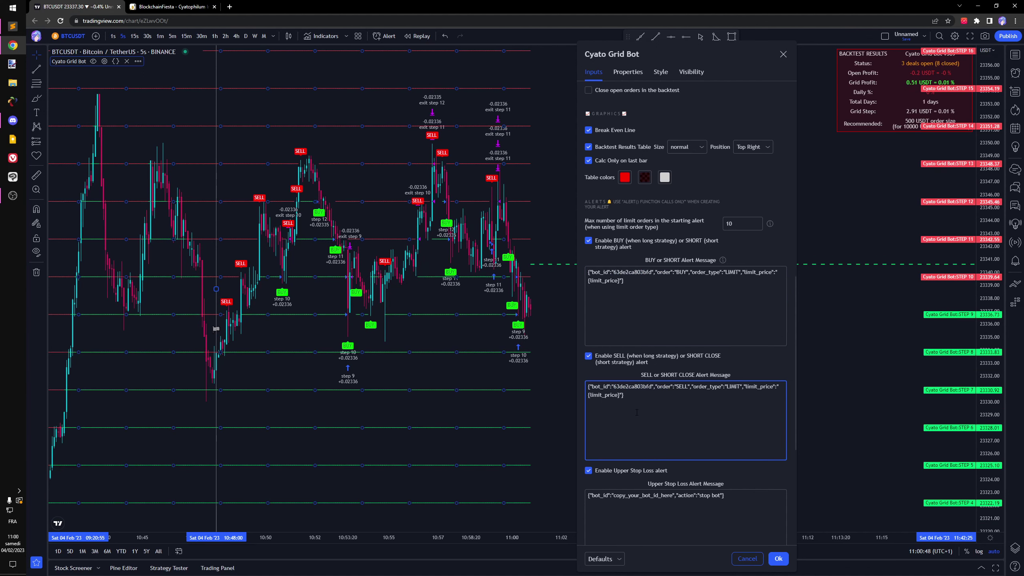
# Review the bot ID and limit price placeholders in Cyato Grid Bot's BUY, SELL and stop loss alert messages, and apply the settings.
pyautogui.scroll(-2, 659, 439)
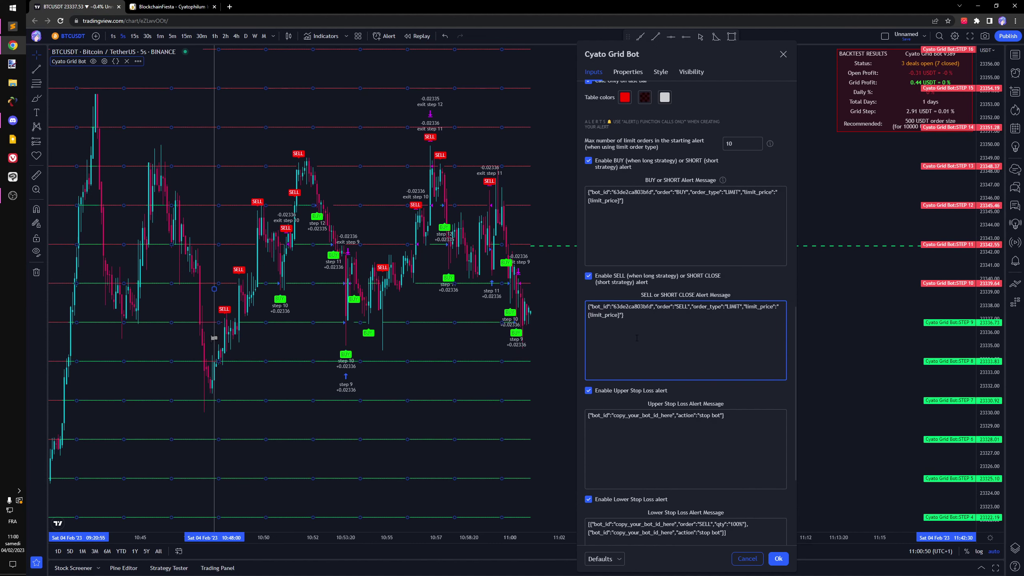
pyautogui.scroll(-1, 644, 448)
pyautogui.scroll(1, 641, 391)
pyautogui.scroll(-3, 655, 463)
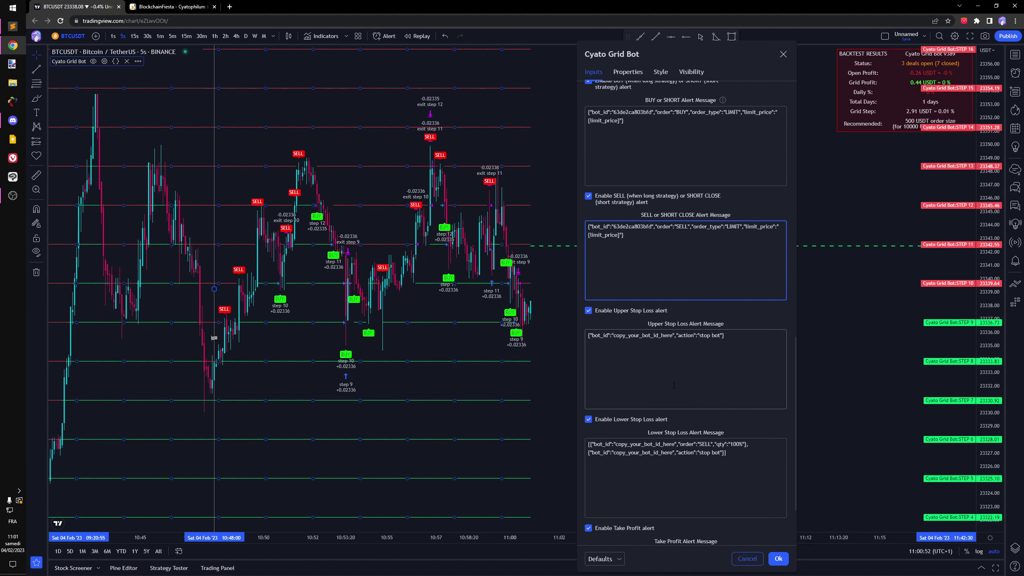
pyautogui.scroll(7, 681, 418)
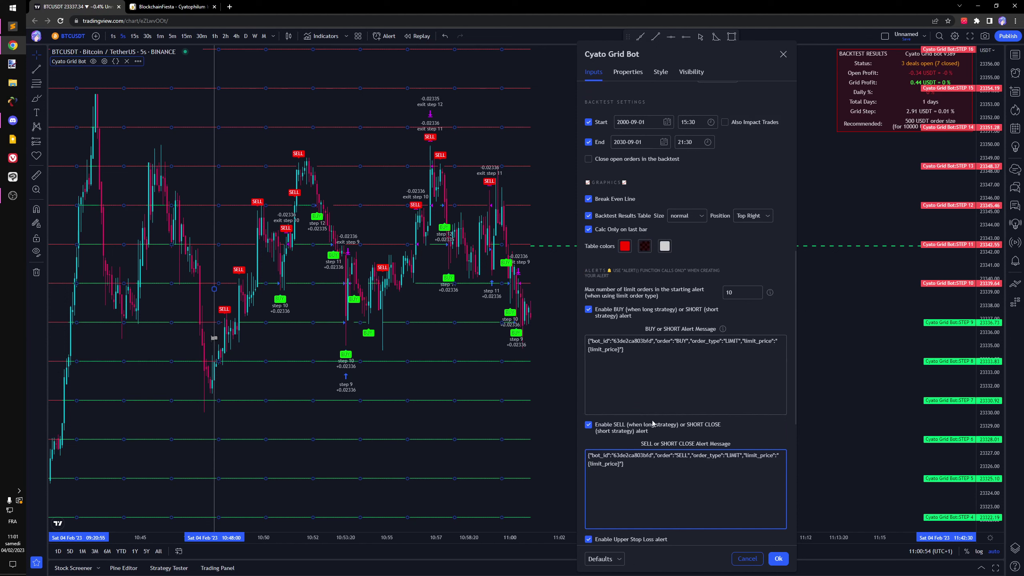
pyautogui.click(668, 332)
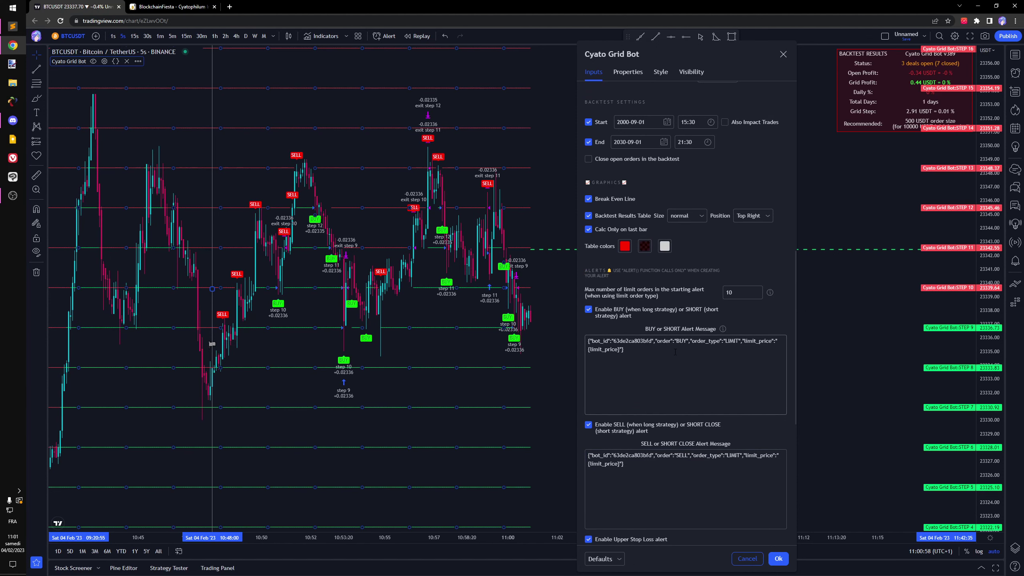
pyautogui.moveTo(666, 55); pyautogui.dragTo(635, 48)
pyautogui.doubleClick(633, 338)
pyautogui.doubleClick(617, 449)
pyautogui.click(736, 340)
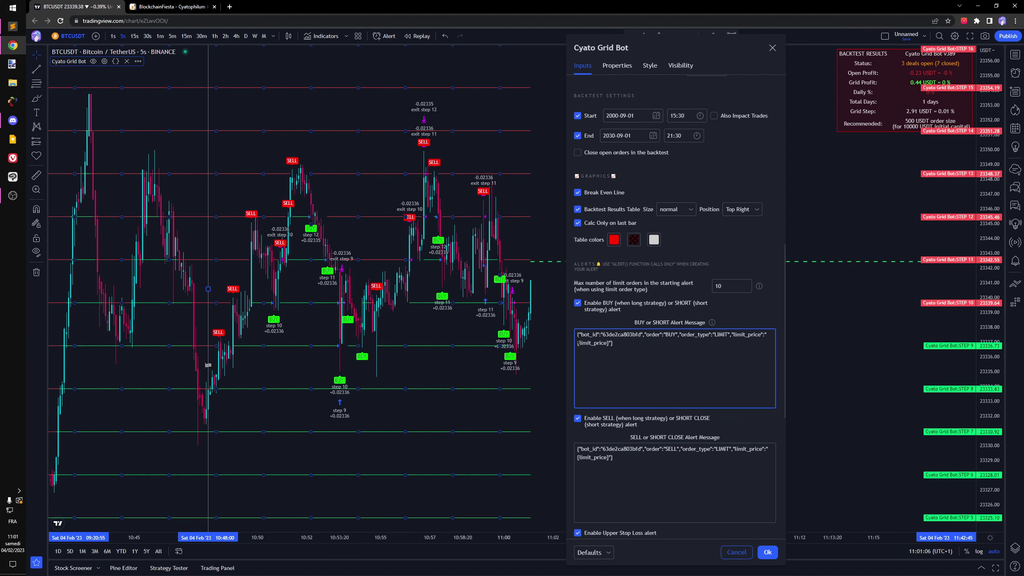
pyautogui.moveTo(577, 342)
pyautogui.mouseDown()
pyautogui.moveTo(612, 342)
pyautogui.moveTo(577, 343)
pyautogui.mouseUp()
pyautogui.click(634, 359)
pyautogui.click(644, 352)
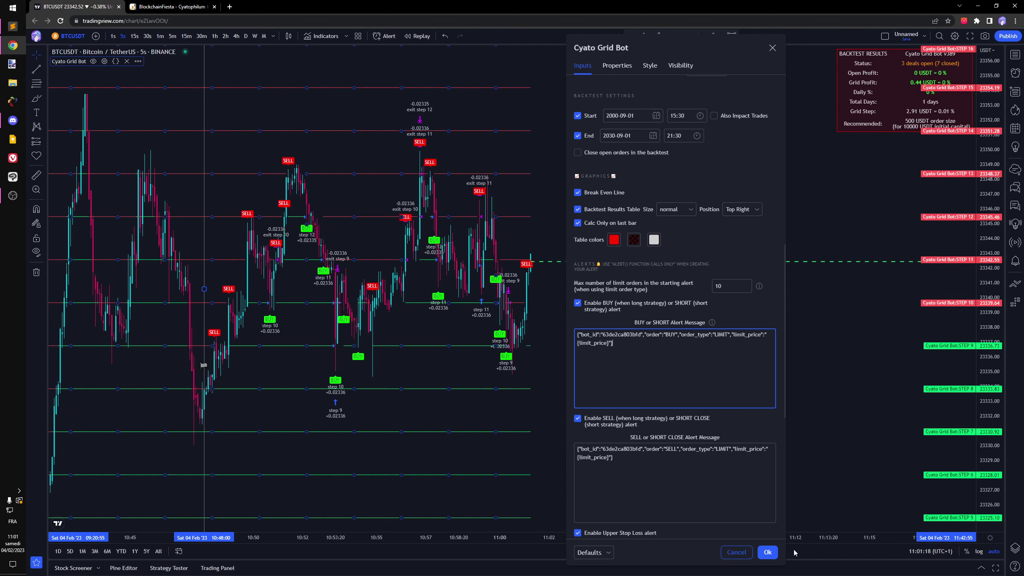
pyautogui.click(768, 552)
# Widen the grid on the chart by moving the lower limit to 23305.77 and the upper limit to 23377.05.
pyautogui.scroll(-2, 677, 297)
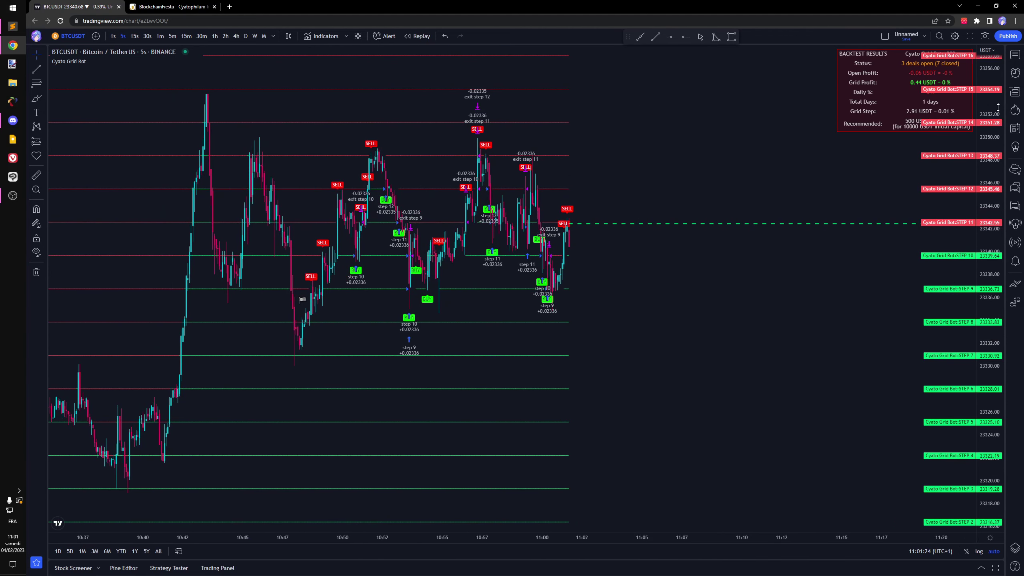
pyautogui.moveTo(998, 107); pyautogui.dragTo(972, 392)
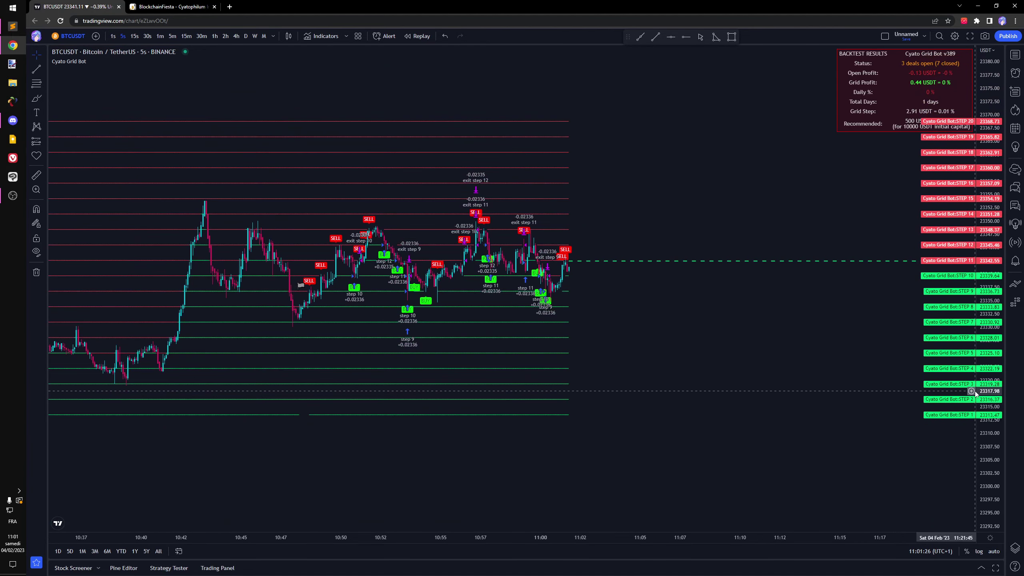
pyautogui.click(306, 414)
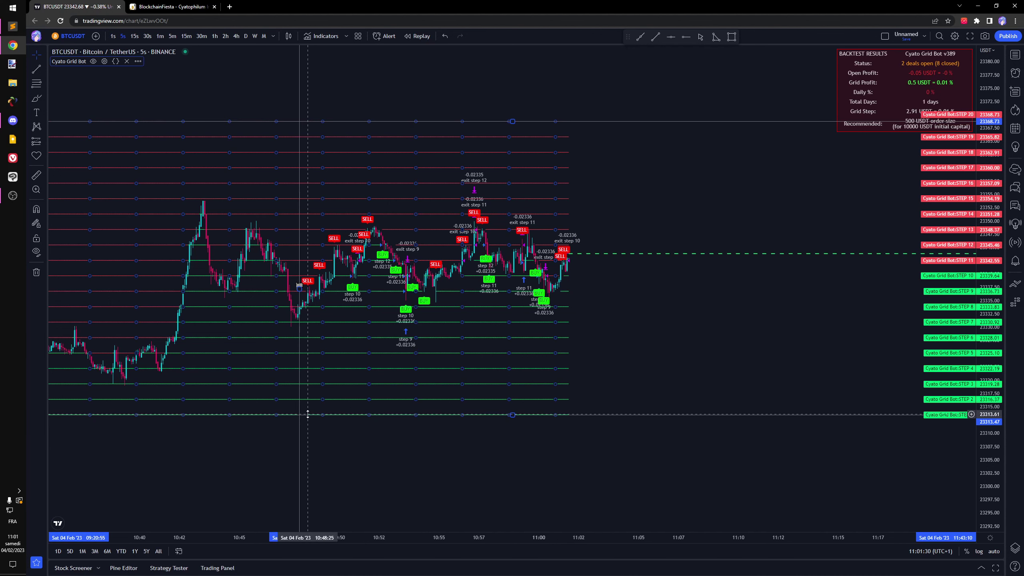
pyautogui.moveTo(512, 415); pyautogui.dragTo(513, 456)
pyautogui.moveTo(513, 121); pyautogui.dragTo(516, 77)
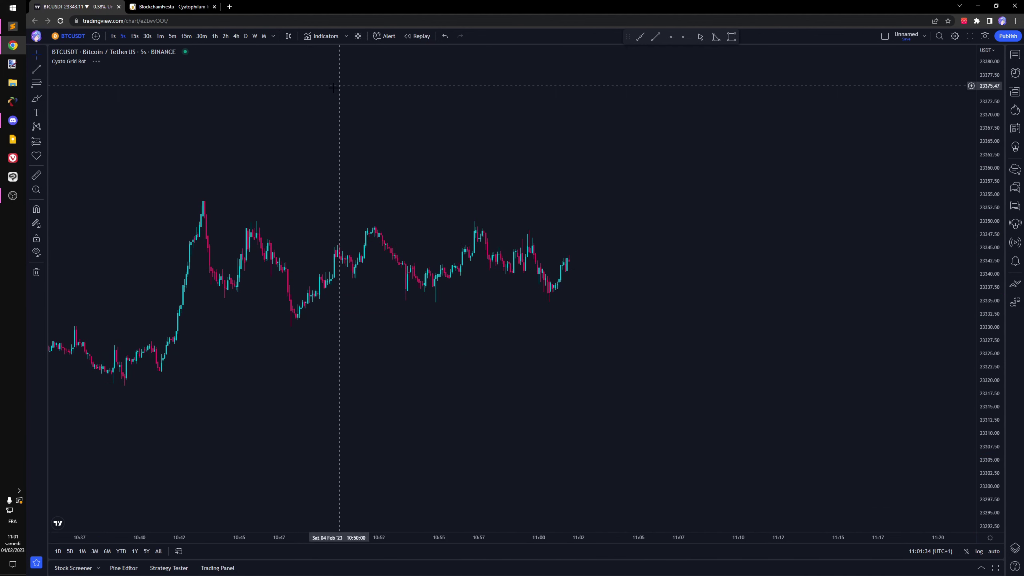
pyautogui.click(172, 5)
pyautogui.scroll(-15, 168, 282)
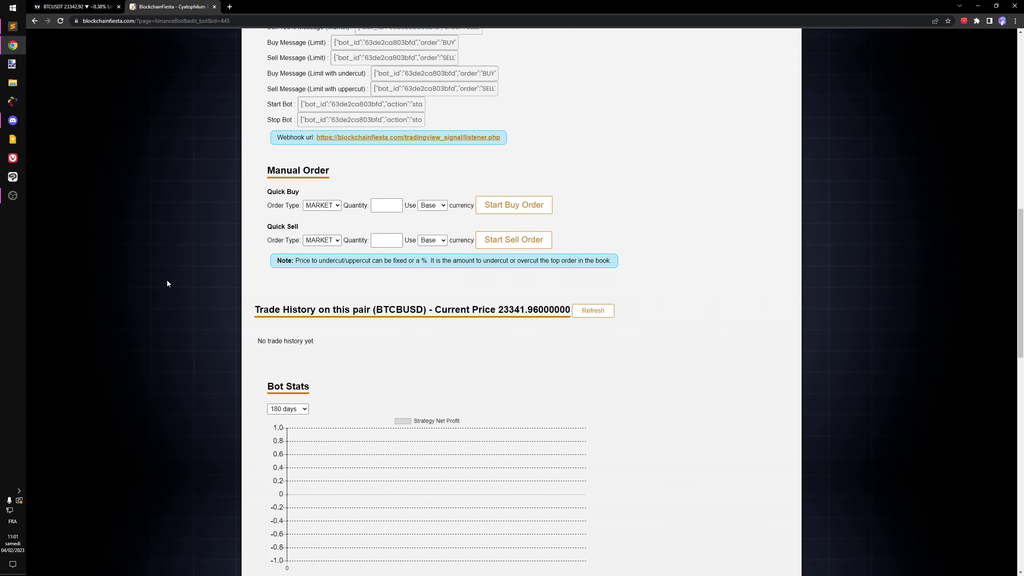
pyautogui.click(63, 5)
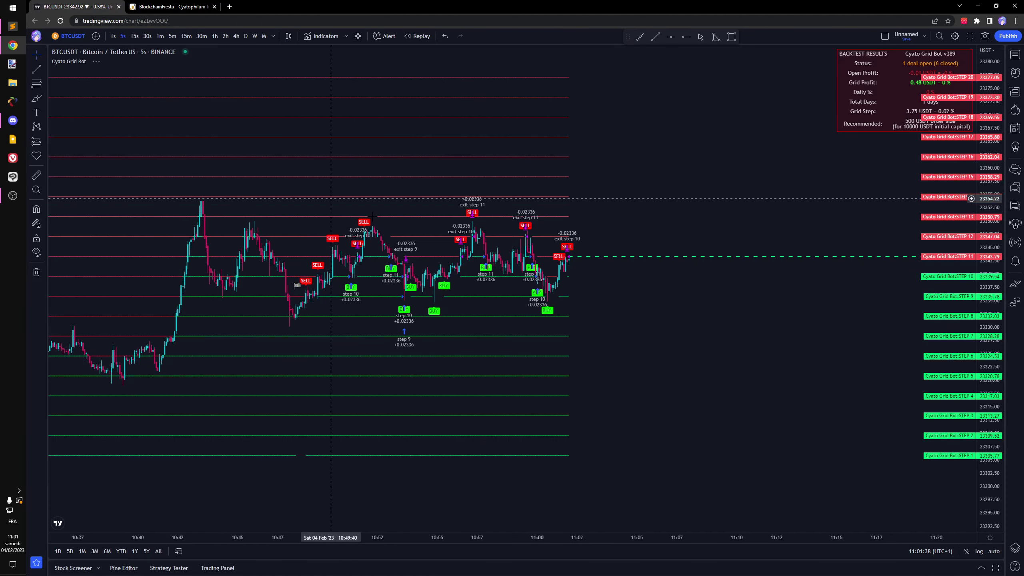
pyautogui.moveTo(613, 329); pyautogui.dragTo(642, 328)
pyautogui.scroll(2, 617, 327)
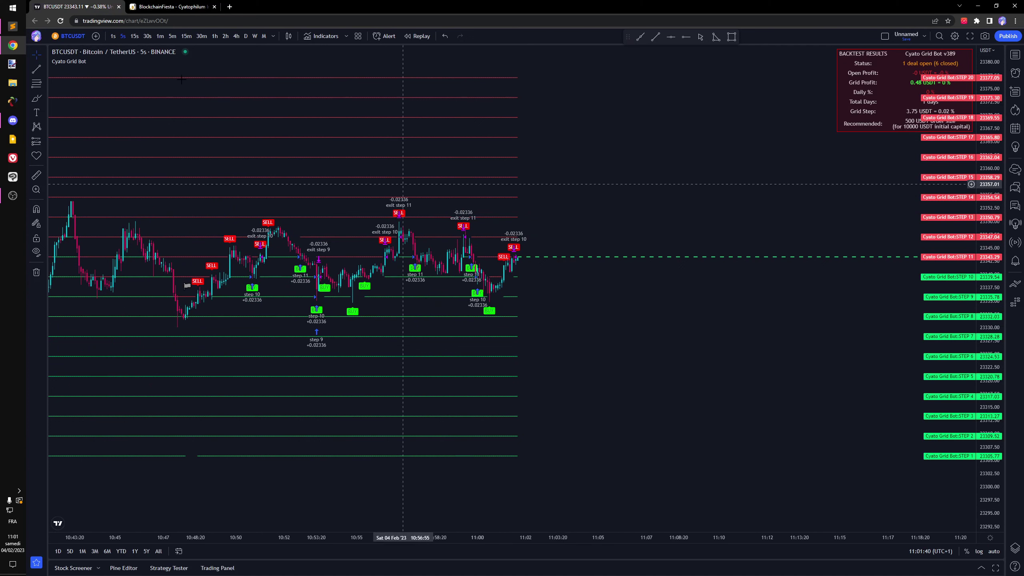
# Set Cyato Grid Bot's grid quantity to 10 and apply the settings.
pyautogui.click(104, 61)
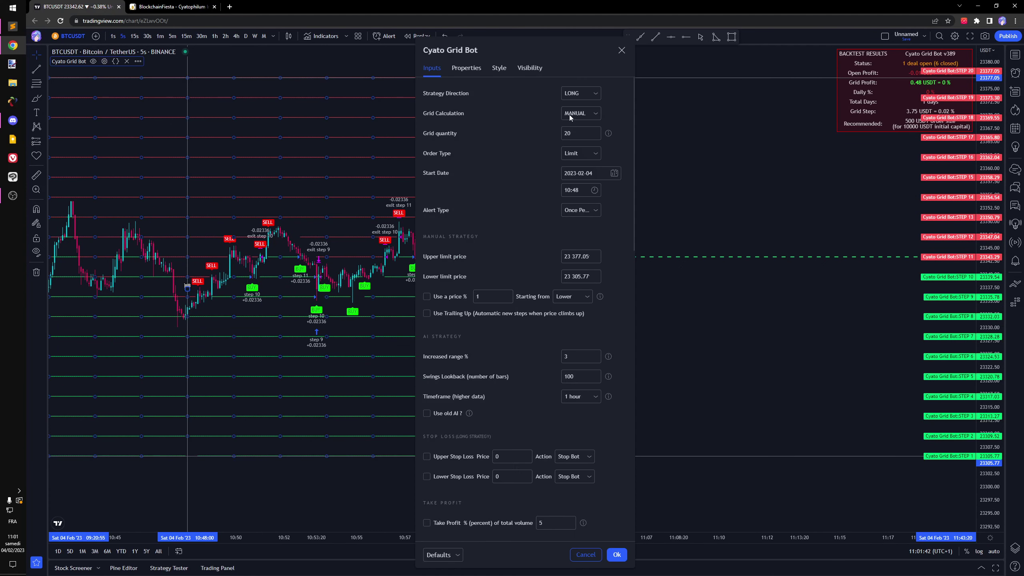
pyautogui.click(577, 131)
pyautogui.write('10')
pyautogui.click(539, 136)
pyautogui.click(617, 555)
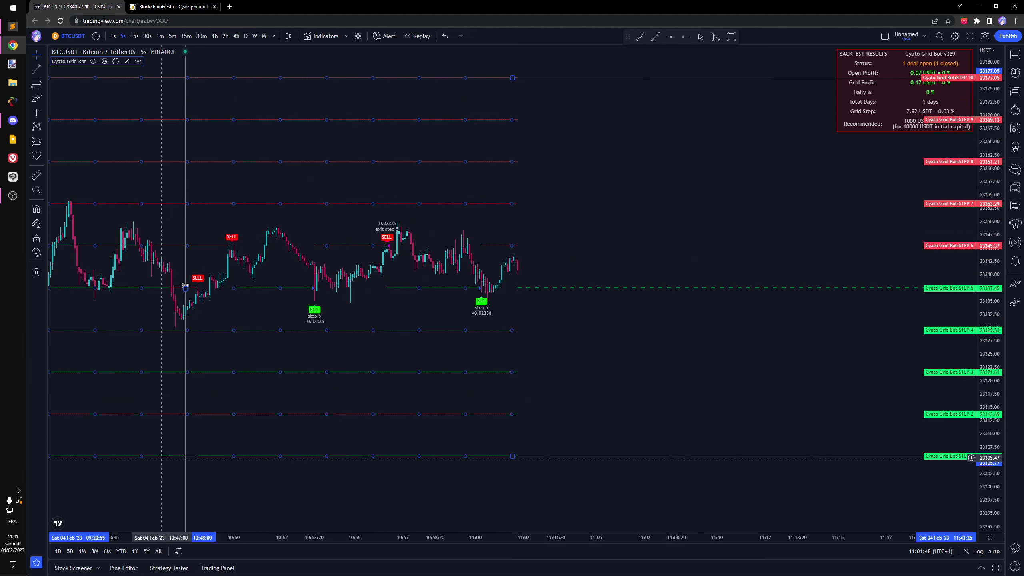
# Narrow the grid on the chart by moving the upper limit to 23366.95 and the lower limit to 23319.03.
pyautogui.moveTo(512, 456); pyautogui.dragTo(512, 399)
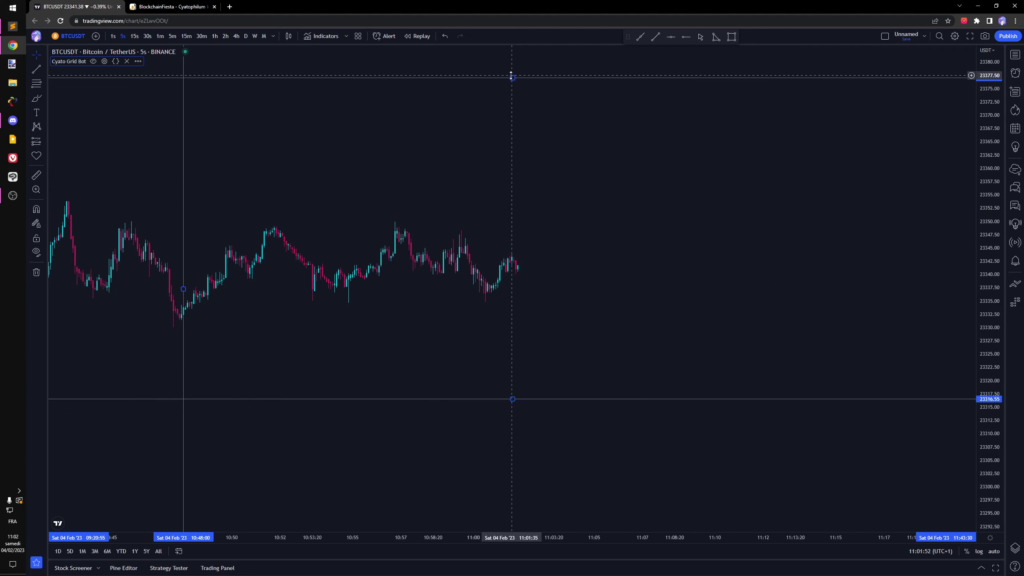
pyautogui.moveTo(511, 76); pyautogui.dragTo(513, 132)
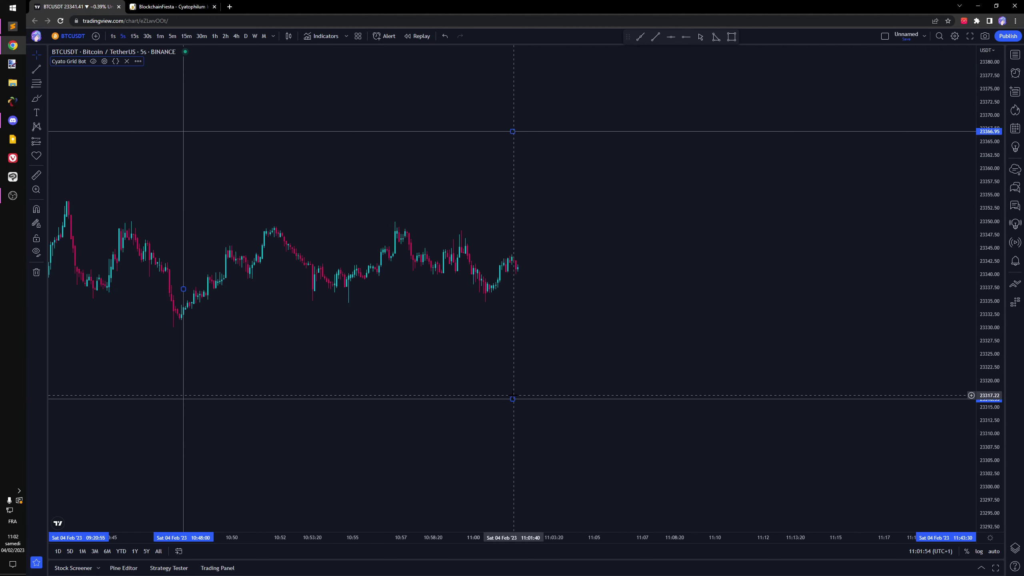
pyautogui.moveTo(512, 398); pyautogui.dragTo(512, 384)
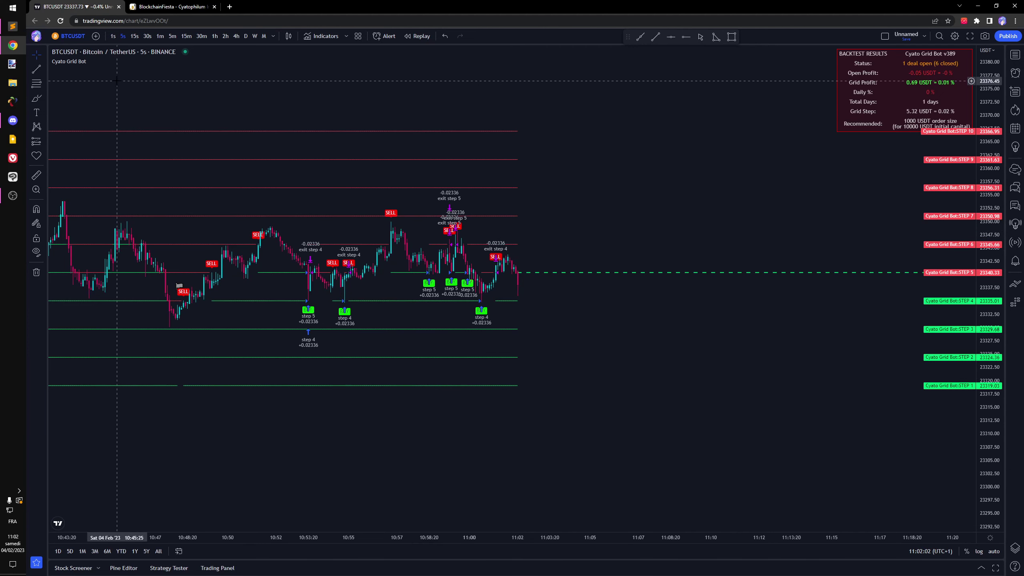
# Set Cyato Grid Bot's start time to 11:04 on 2023-02-04 and apply the settings.
pyautogui.click(104, 61)
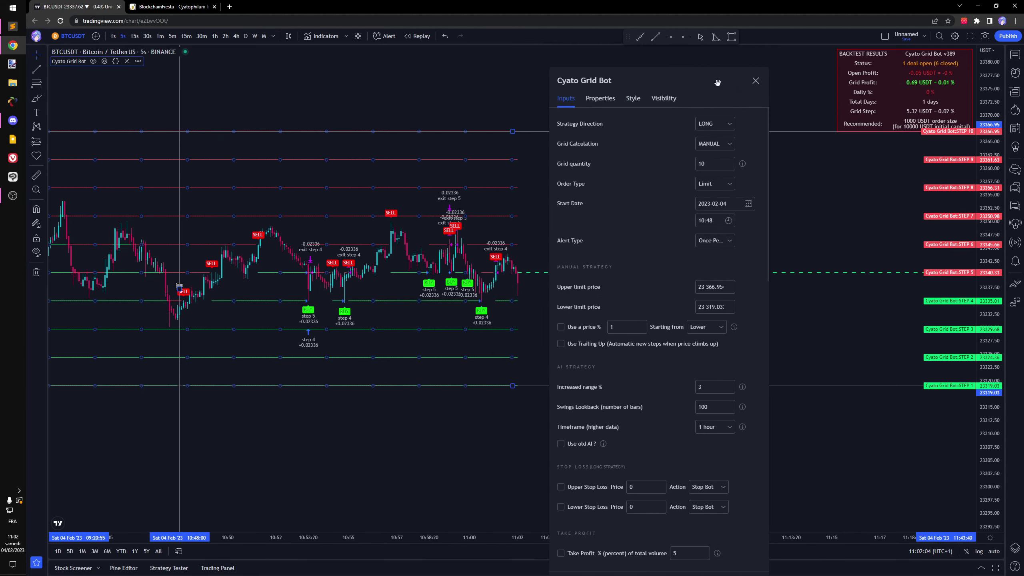
pyautogui.moveTo(735, 83); pyautogui.dragTo(810, 73)
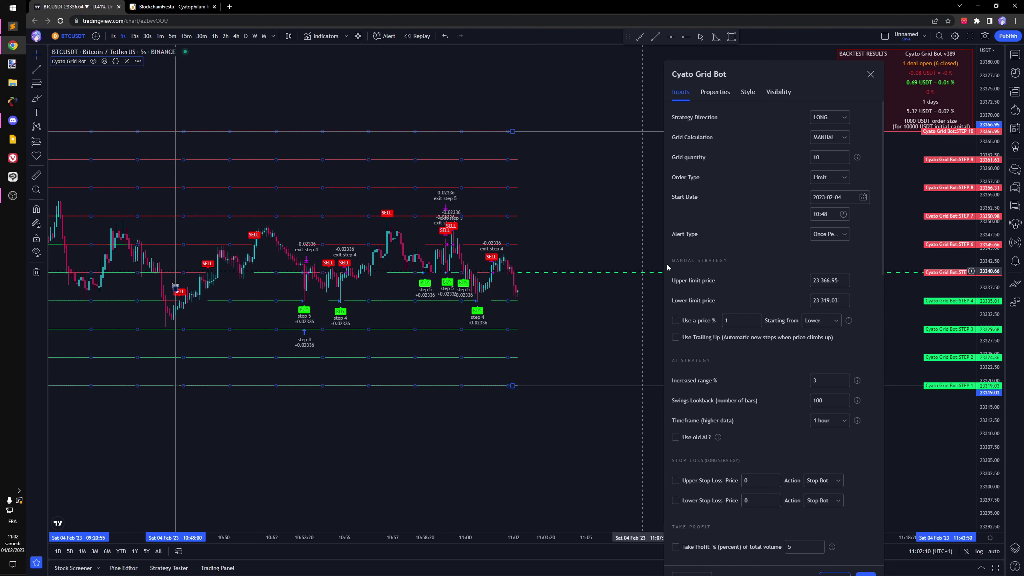
pyautogui.click(850, 197)
pyautogui.click(784, 205)
pyautogui.click(824, 213)
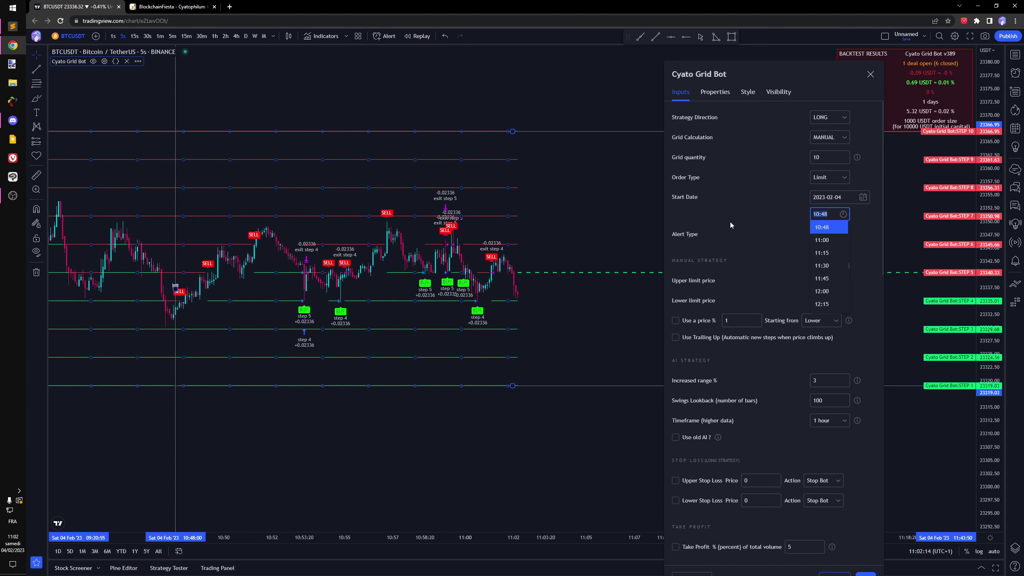
pyautogui.click(830, 240)
pyautogui.click(834, 212)
pyautogui.click(833, 213)
pyautogui.press('BackSpace')
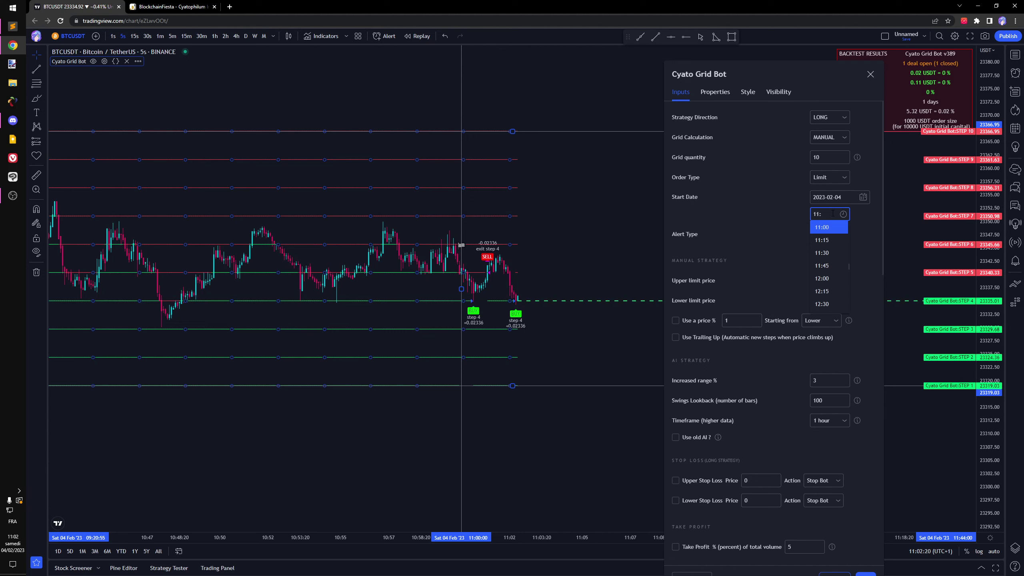
pyautogui.write('4')
pyautogui.click(802, 213)
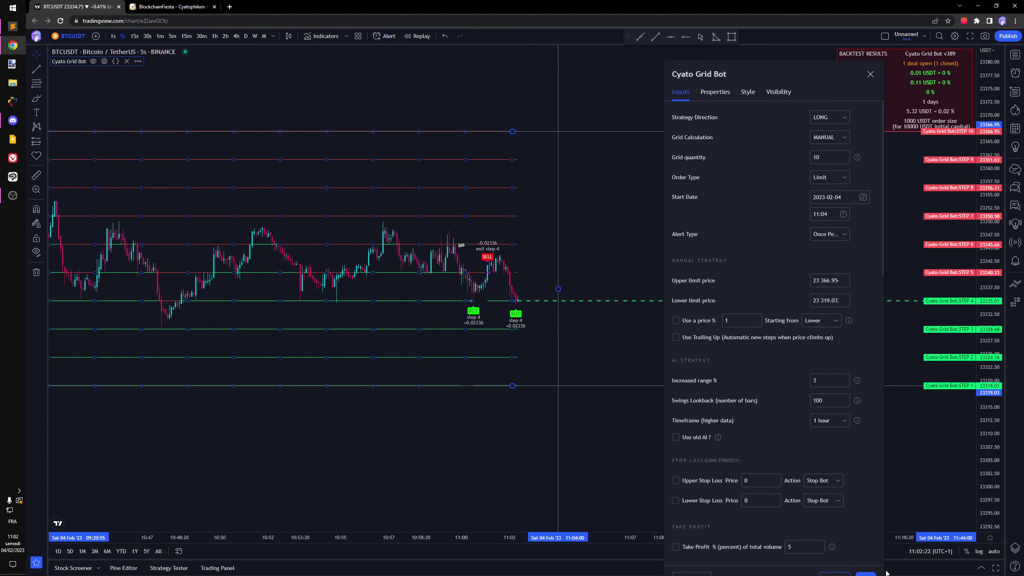
pyautogui.moveTo(814, 74); pyautogui.dragTo(709, 33)
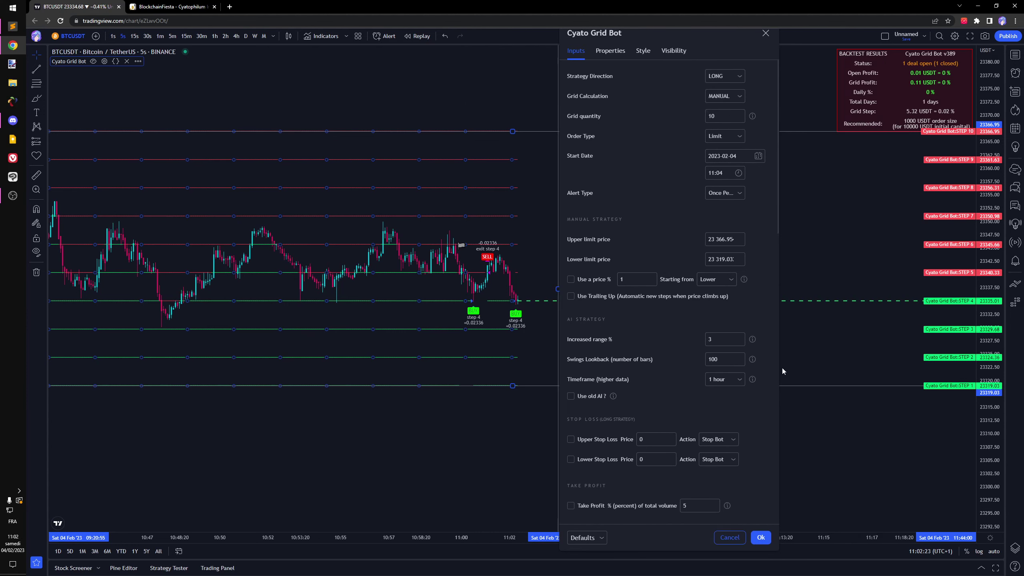
pyautogui.click(760, 537)
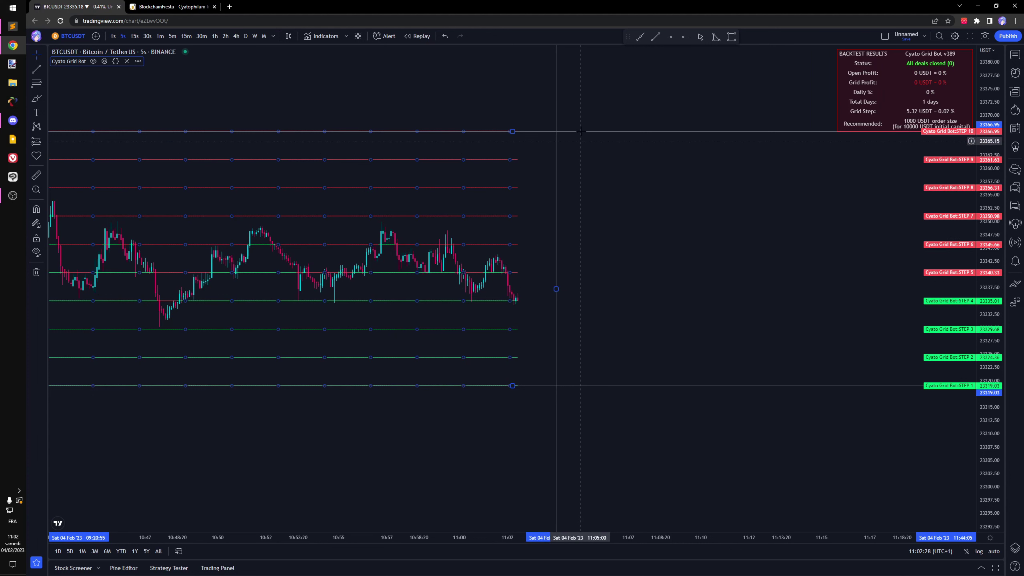
# Change Cyato Grid Bot's start time to 11:03 on 2023-02-04 and apply the settings.
pyautogui.click(104, 61)
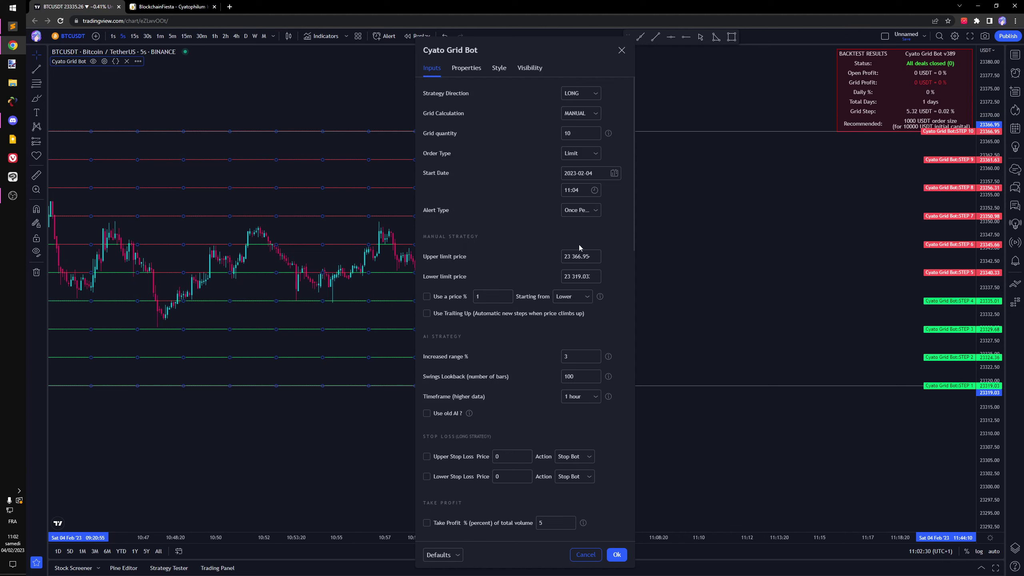
pyautogui.click(614, 174)
pyautogui.click(549, 192)
pyautogui.doubleClick(577, 187)
pyautogui.click(583, 190)
pyautogui.press('BackSpace')
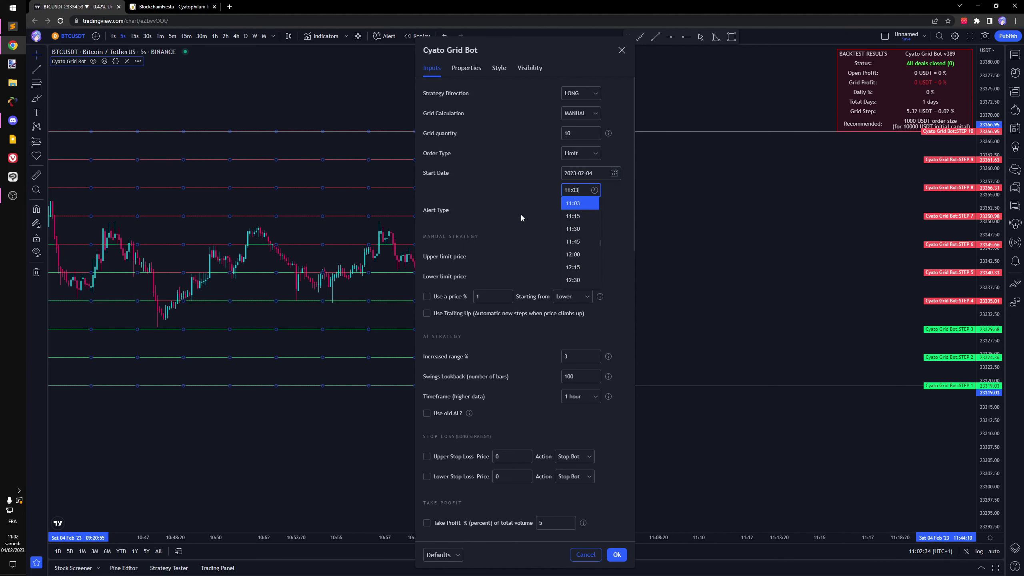
pyautogui.click(522, 218)
pyautogui.click(617, 555)
pyautogui.click(595, 354)
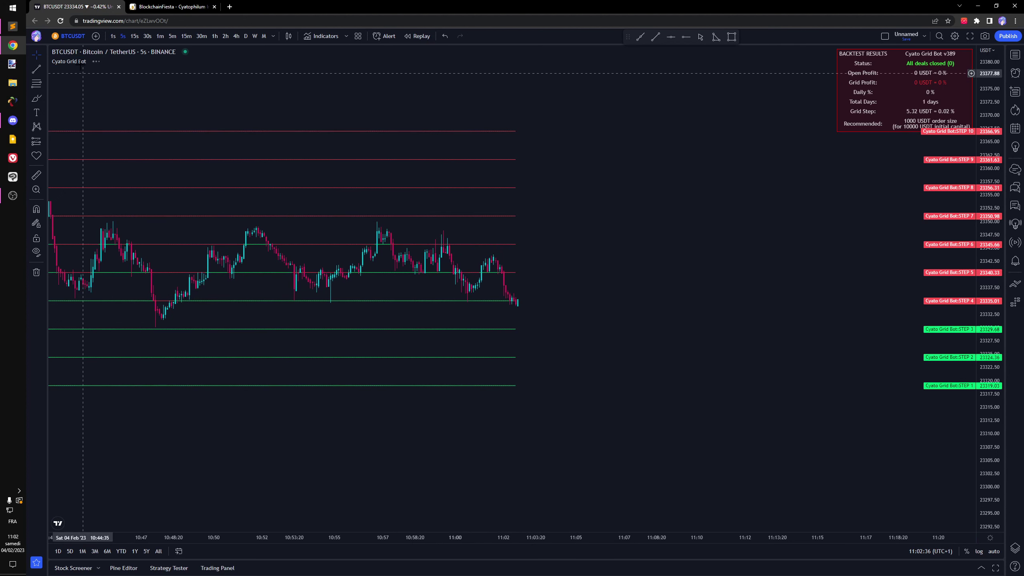
# Start a new alert on Cyato Grid Bot with the condition set to alert() function calls only.
pyautogui.click(137, 61)
pyautogui.click(187, 74)
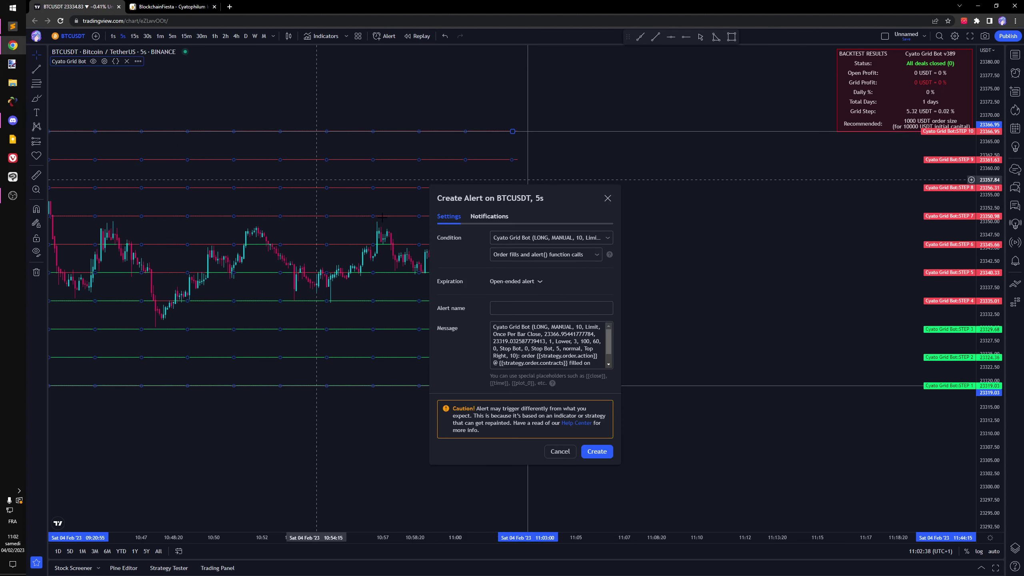
pyautogui.click(536, 255)
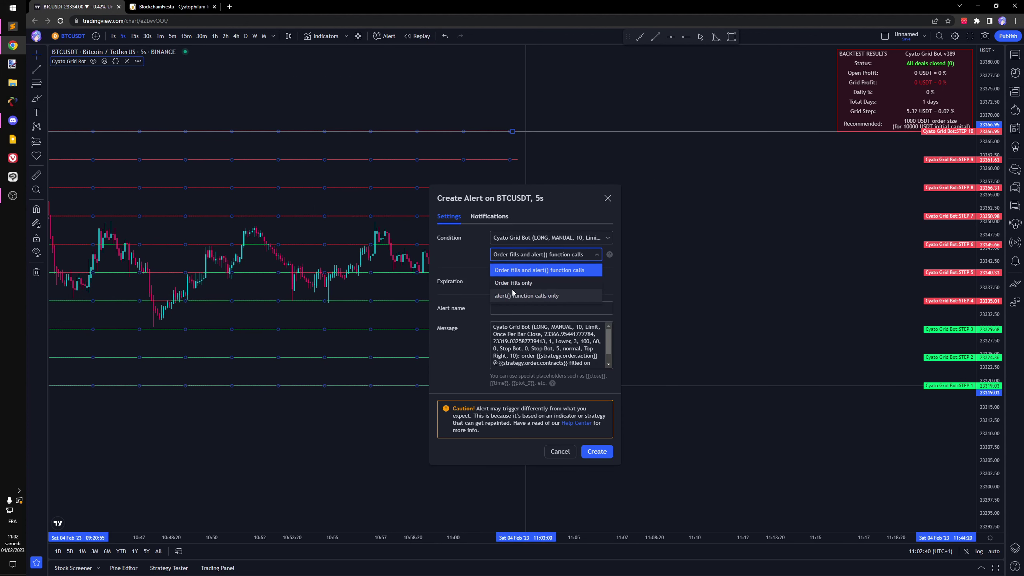
pyautogui.click(513, 295)
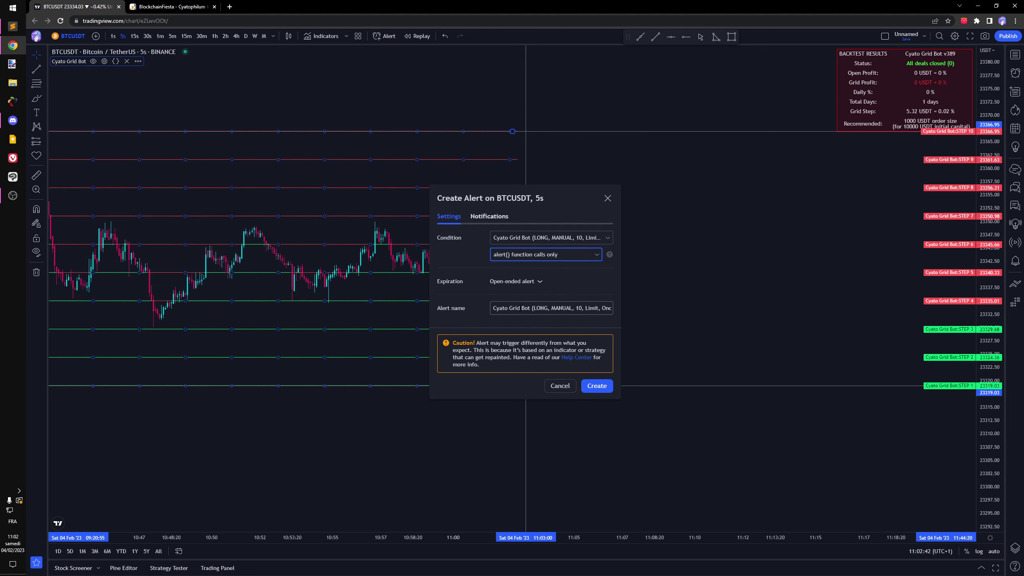
# Check the alert's BlockchainFiesta webhook URL, name the alert "Cyato Grid Bot" and create it.
pyautogui.click(520, 307)
pyautogui.click(489, 216)
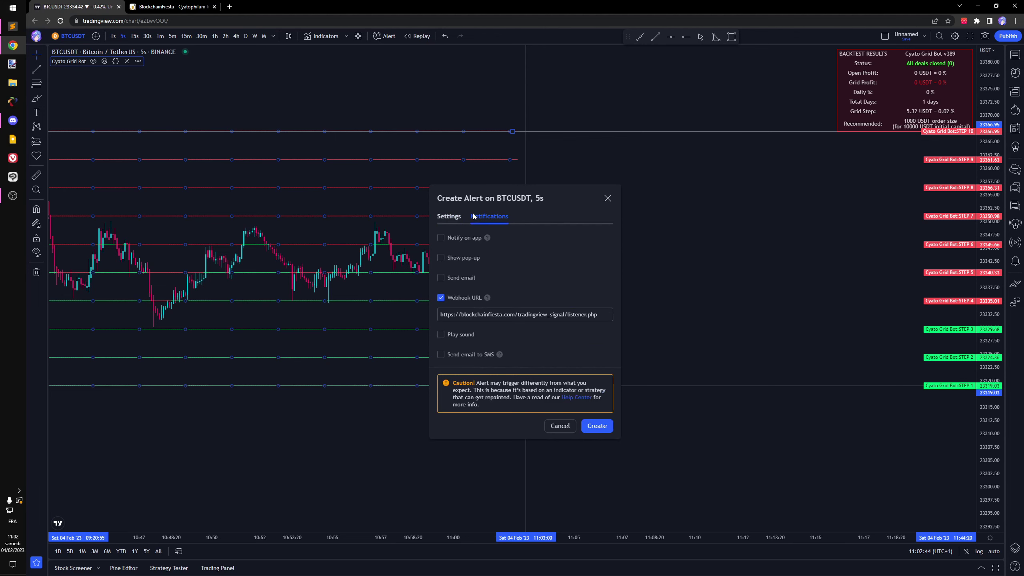
pyautogui.click(449, 217)
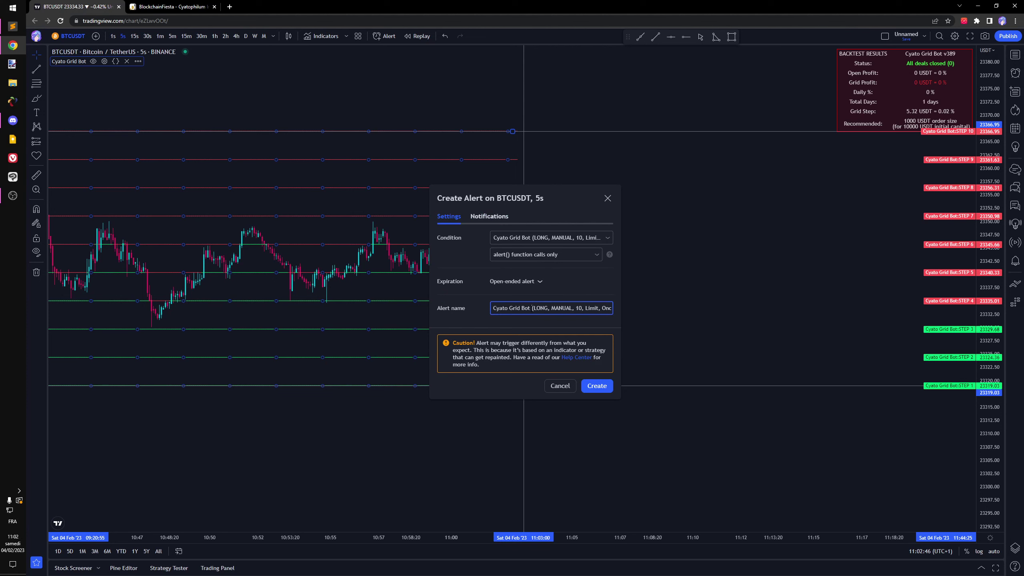
pyautogui.hotkey('ctrl', 'a')
pyautogui.write('Cyato Grid Bot')
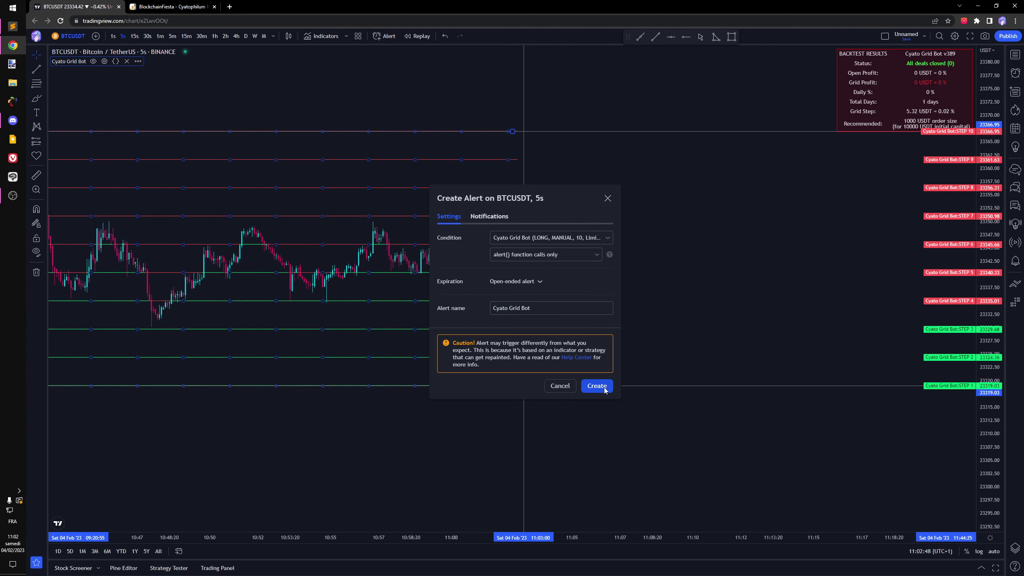
pyautogui.click(597, 385)
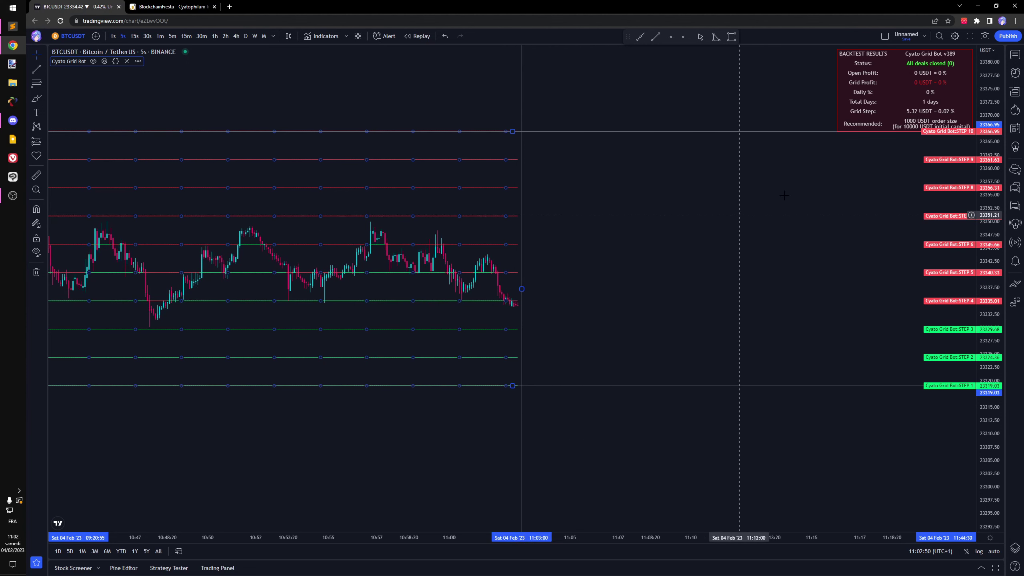
# Check the new Cyato Grid Bot alert's details and its first triggered messages in the alerts log.
pyautogui.moveTo(467, 250); pyautogui.dragTo(585, 245)
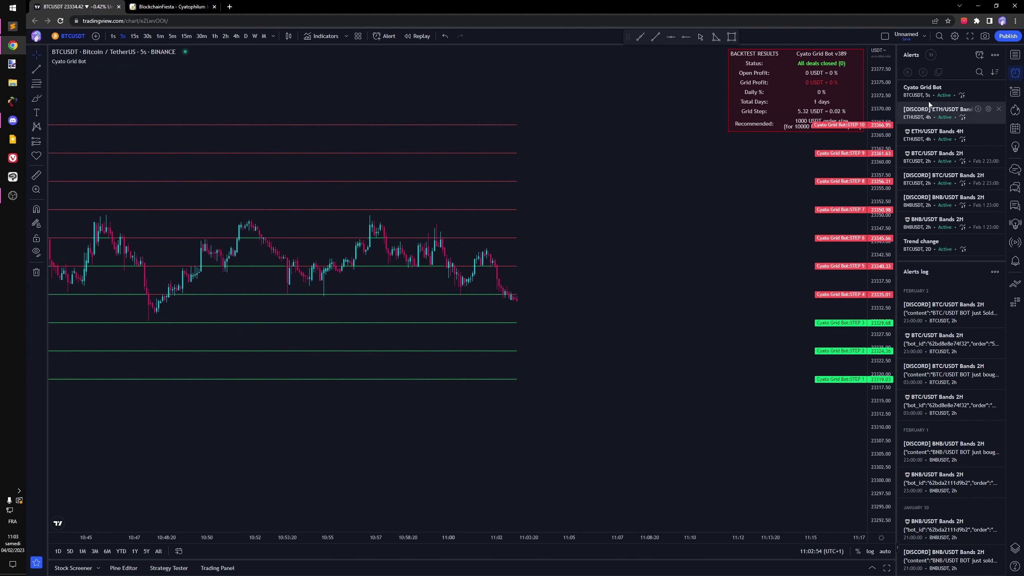
pyautogui.moveTo(944, 95)
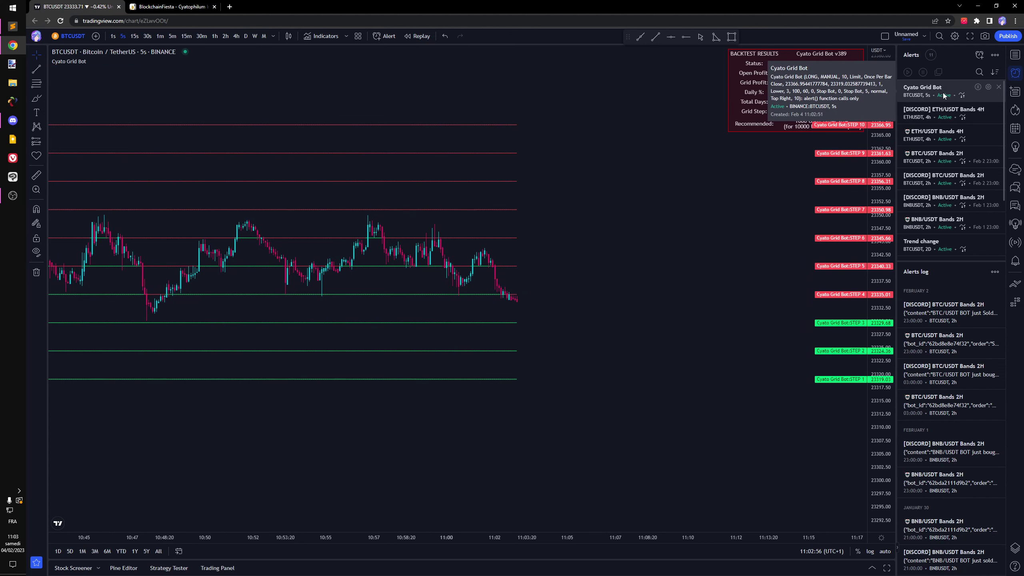
pyautogui.click(491, 125)
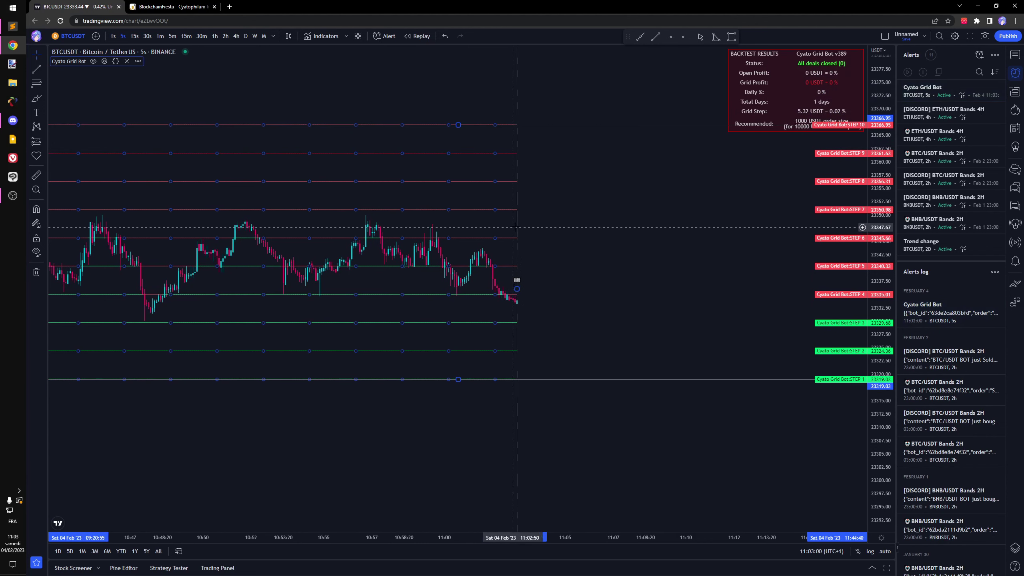
pyautogui.moveTo(971, 321)
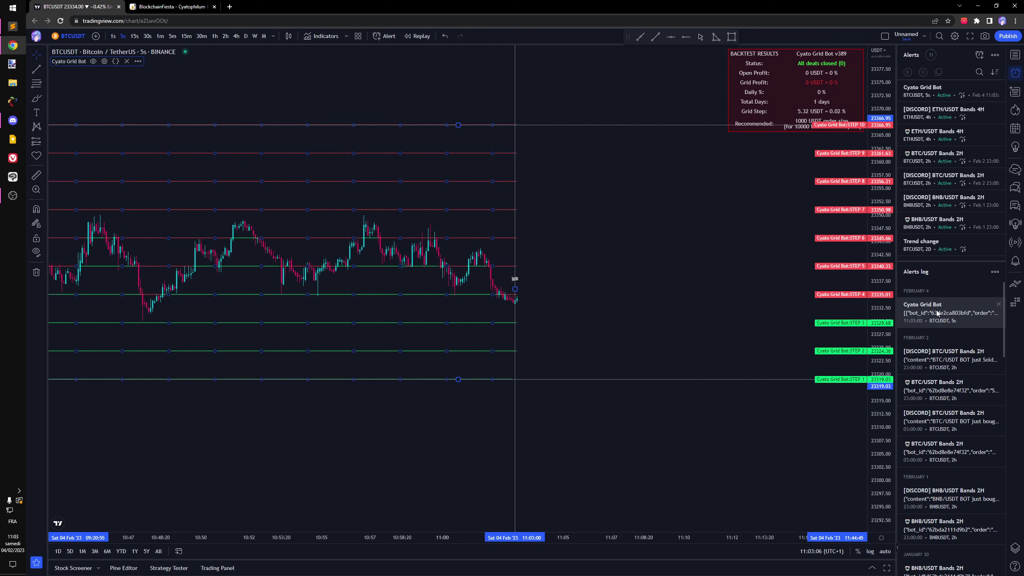
pyautogui.moveTo(938, 342)
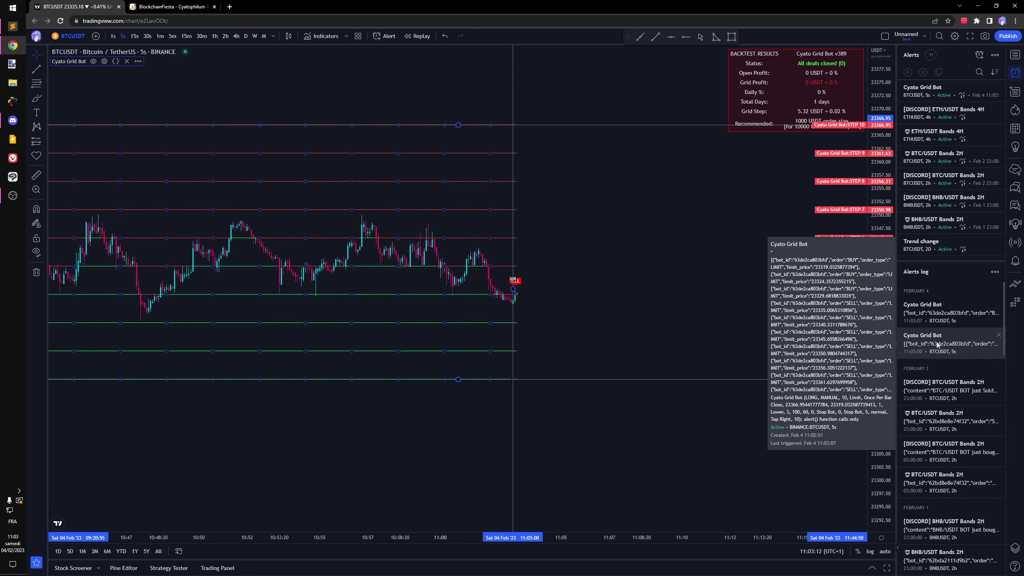
# Switch to BlockchainFiesta, refresh the BTCBUSD trade history and examine the bot logs and open orders.
pyautogui.click(165, 5)
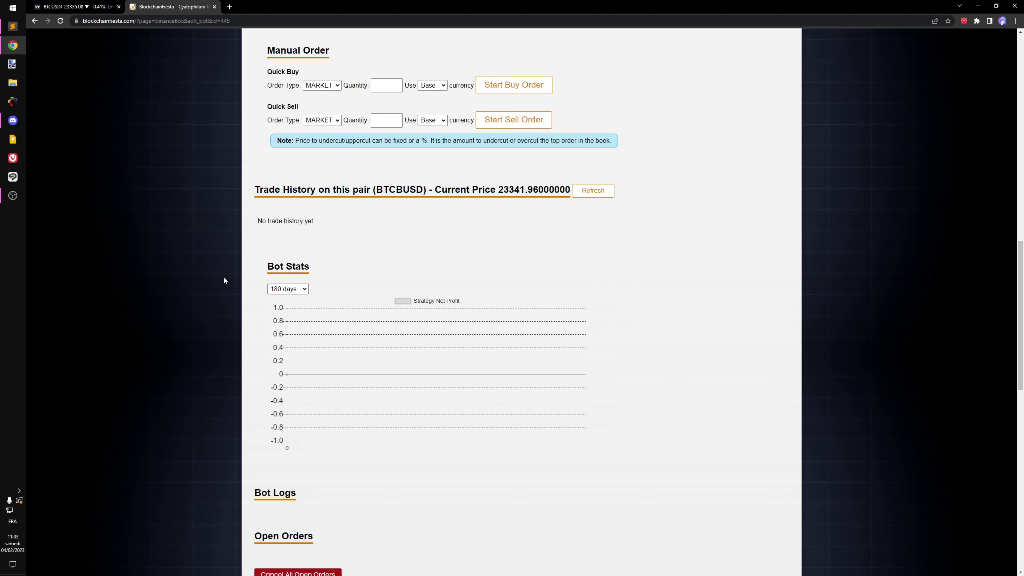
pyautogui.click(593, 190)
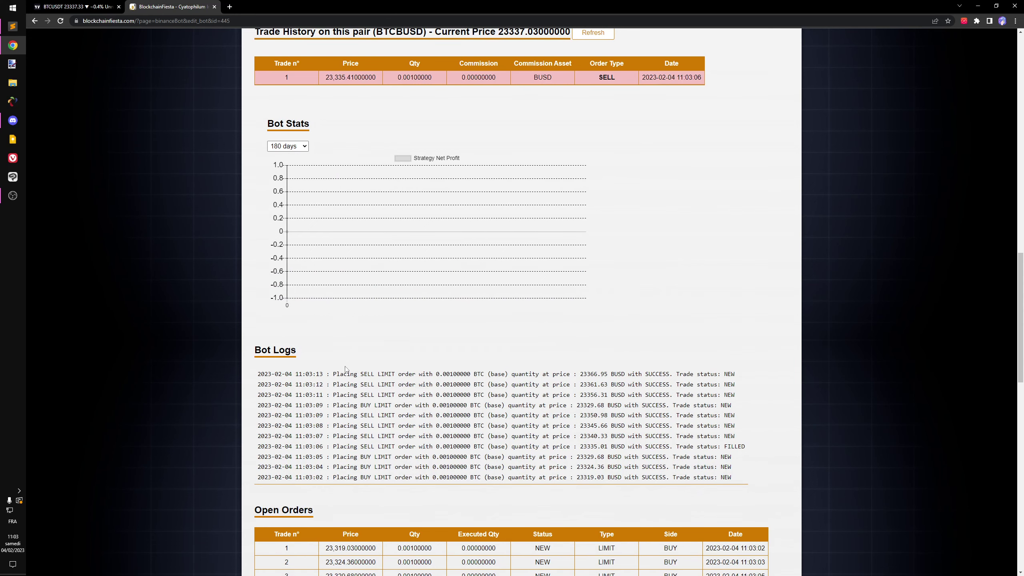
pyautogui.moveTo(345, 370); pyautogui.dragTo(375, 479)
pyautogui.click(480, 488)
pyautogui.scroll(-5, 328, 457)
pyautogui.moveTo(283, 347); pyautogui.dragTo(289, 473)
pyautogui.click(288, 474)
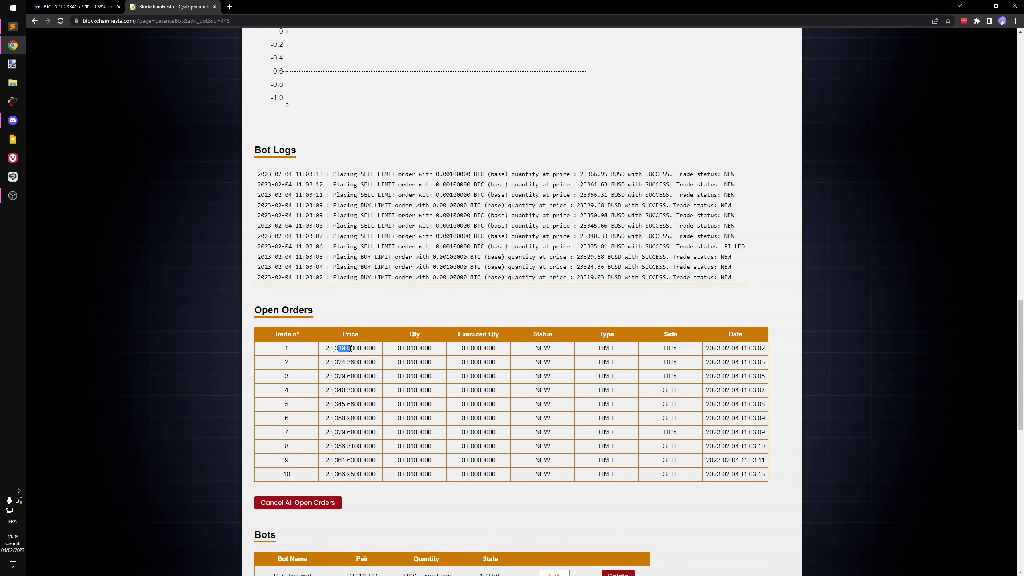
# Compare the bot's open buy and sell orders with the grid levels and signals on the BTCUSDT chart.
pyautogui.click(89, 3)
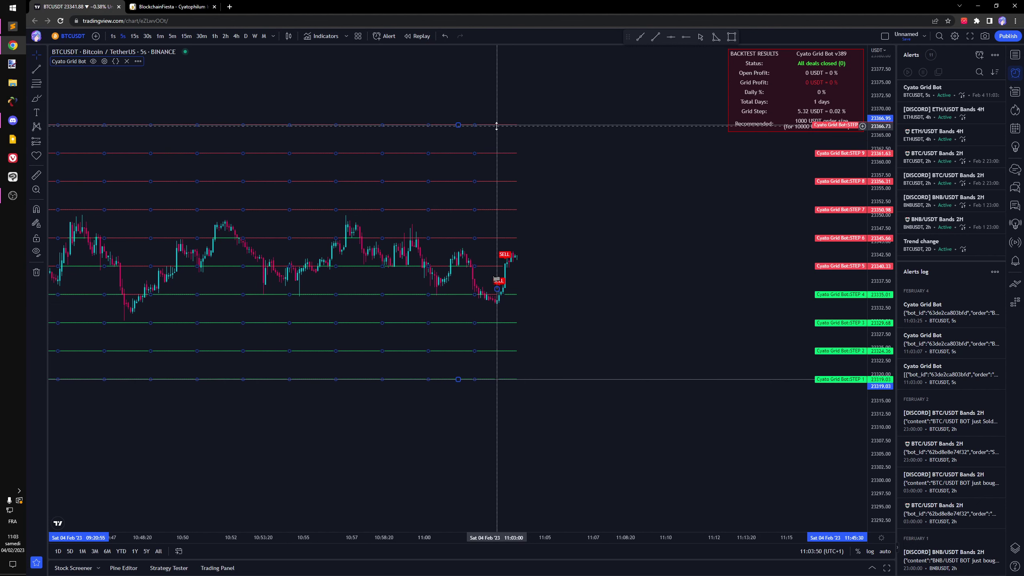
pyautogui.click(152, 4)
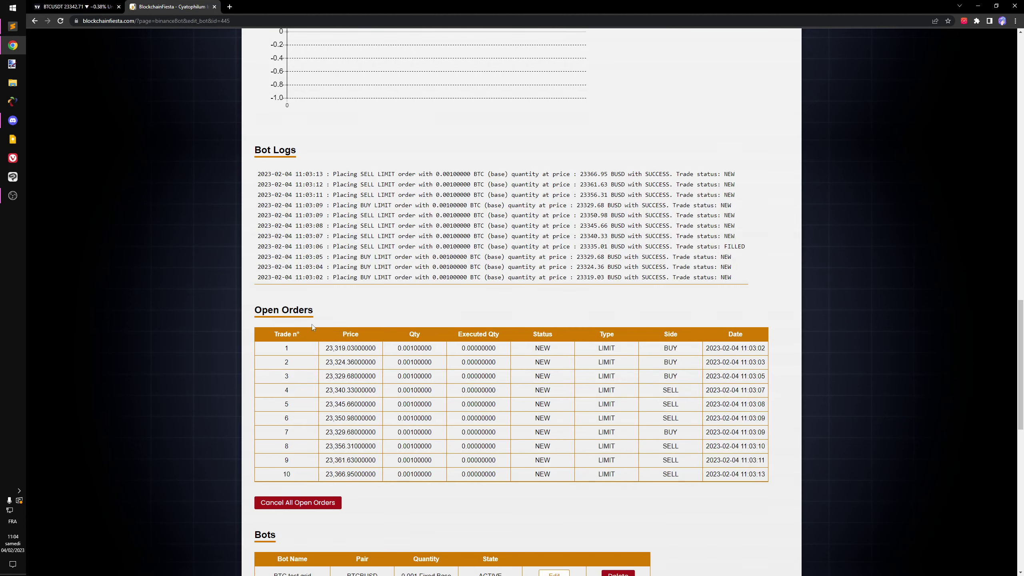
pyautogui.click(101, 4)
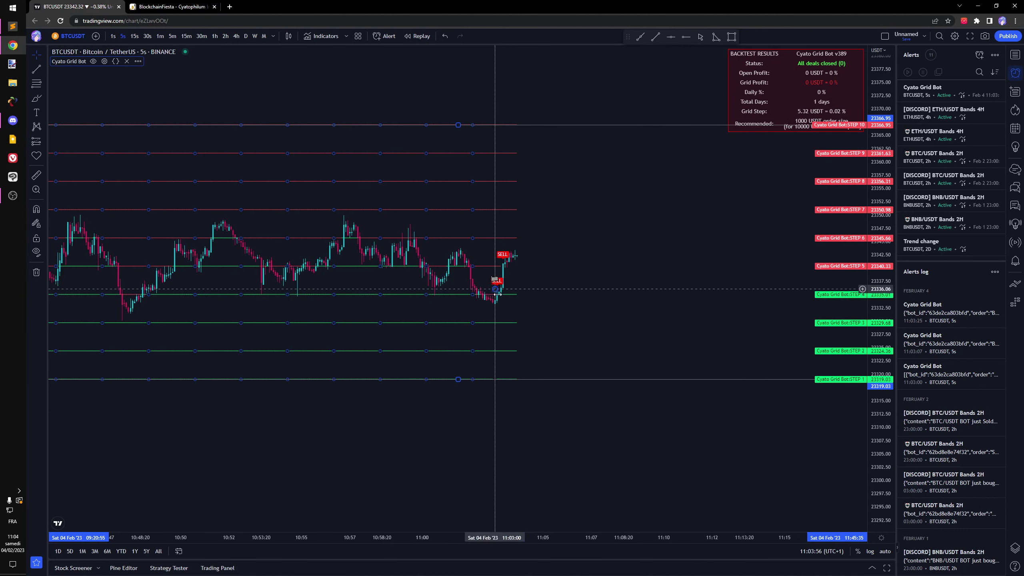
pyautogui.hotkey('ctrl', 'Tab')
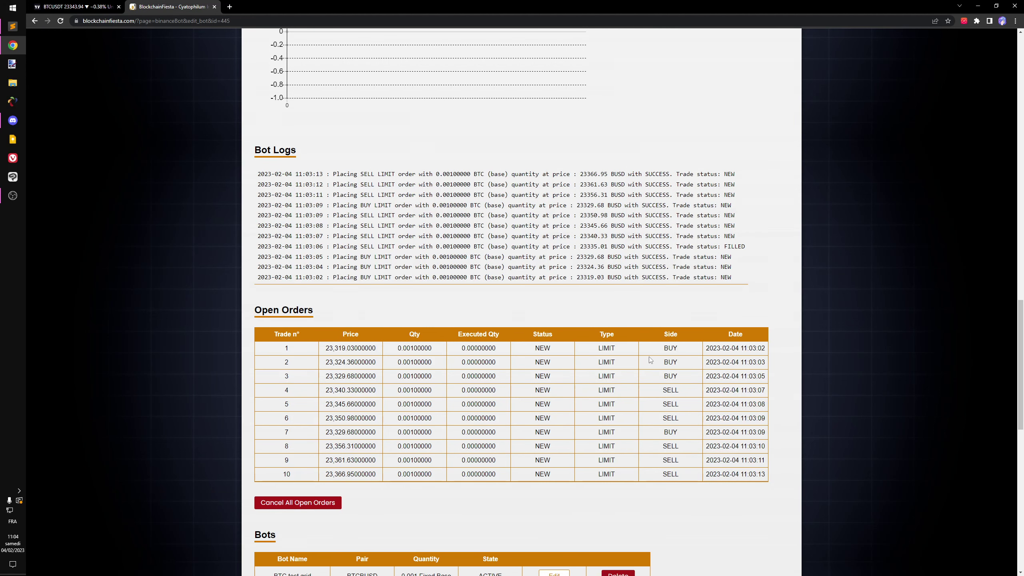
pyautogui.moveTo(660, 348); pyautogui.dragTo(676, 389)
pyautogui.moveTo(662, 432); pyautogui.dragTo(676, 460)
pyautogui.click(657, 389)
pyautogui.click(114, 4)
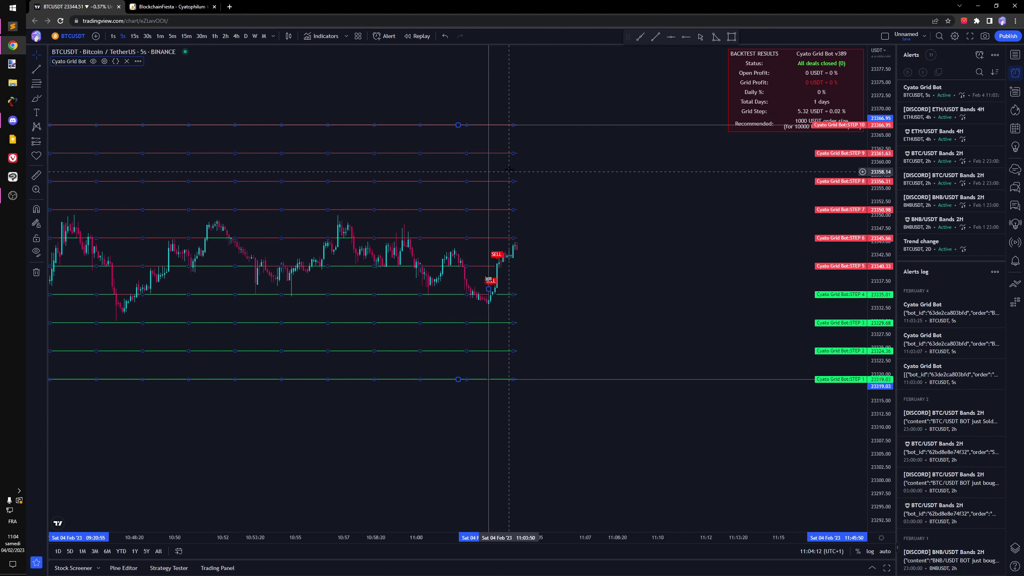
pyautogui.click(601, 265)
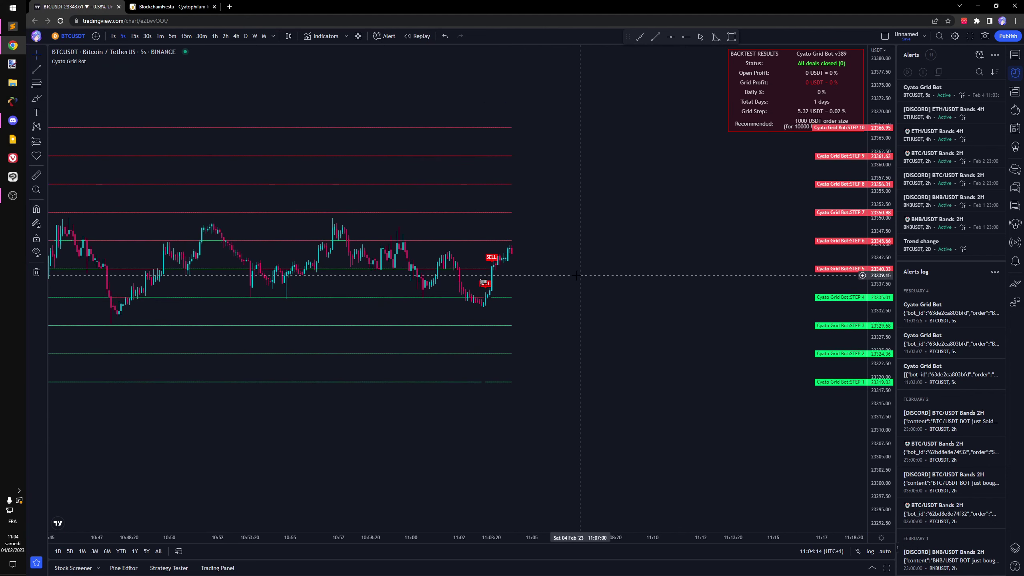
# Review the sell orders in the bot's Open Orders table against the STEP levels on the TradingView chart.
pyautogui.click(196, 4)
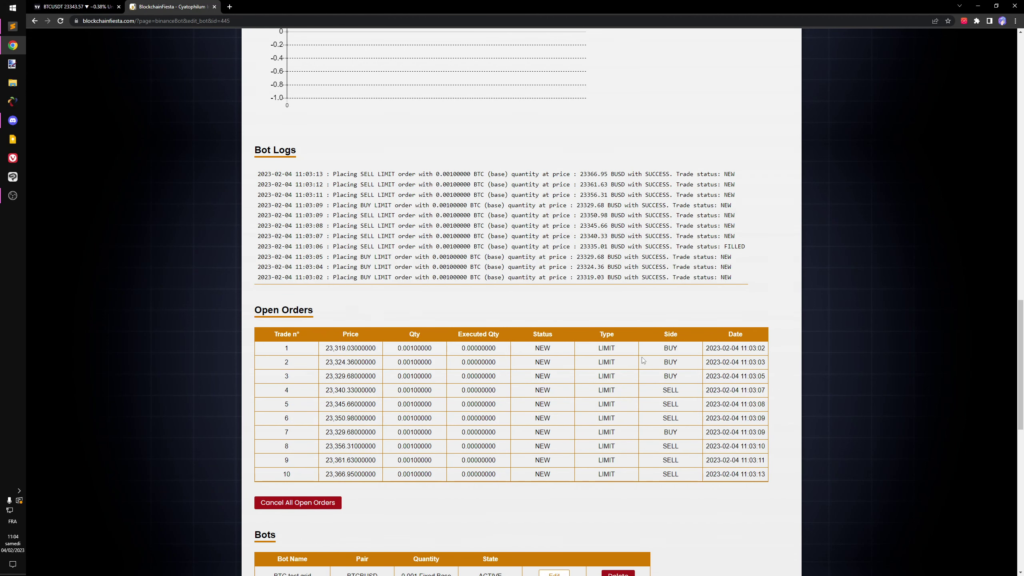
pyautogui.moveTo(579, 339); pyautogui.dragTo(589, 365)
pyautogui.click(623, 466)
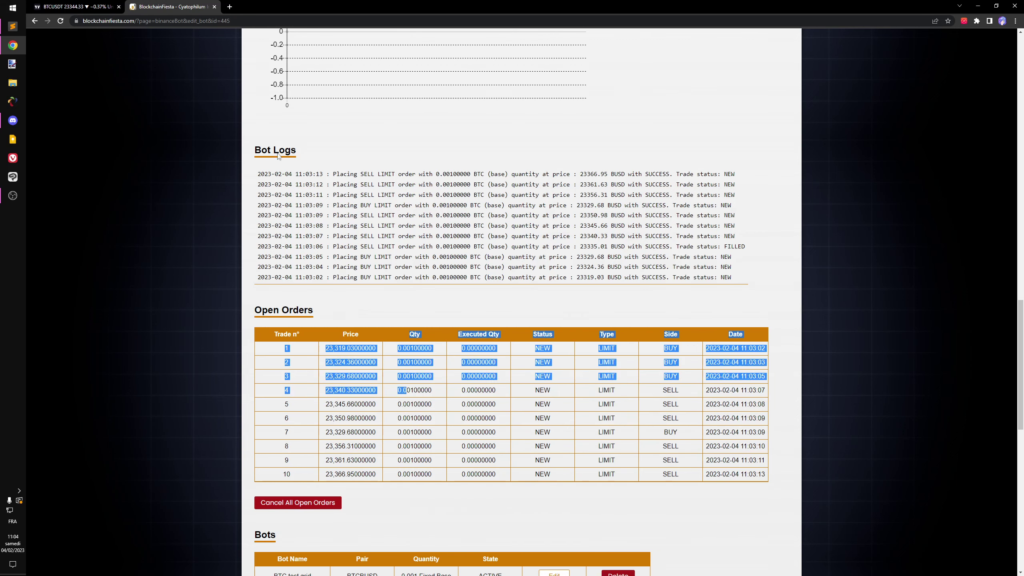
pyautogui.hotkey('ctrl', 'Tab')
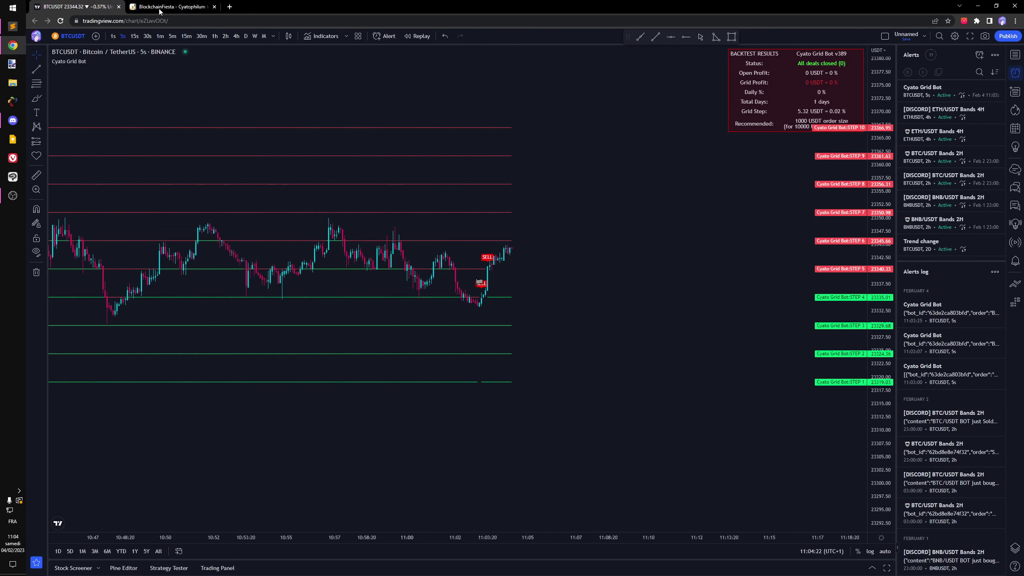
pyautogui.hotkey('ctrl', 'Tab')
pyautogui.click(405, 421)
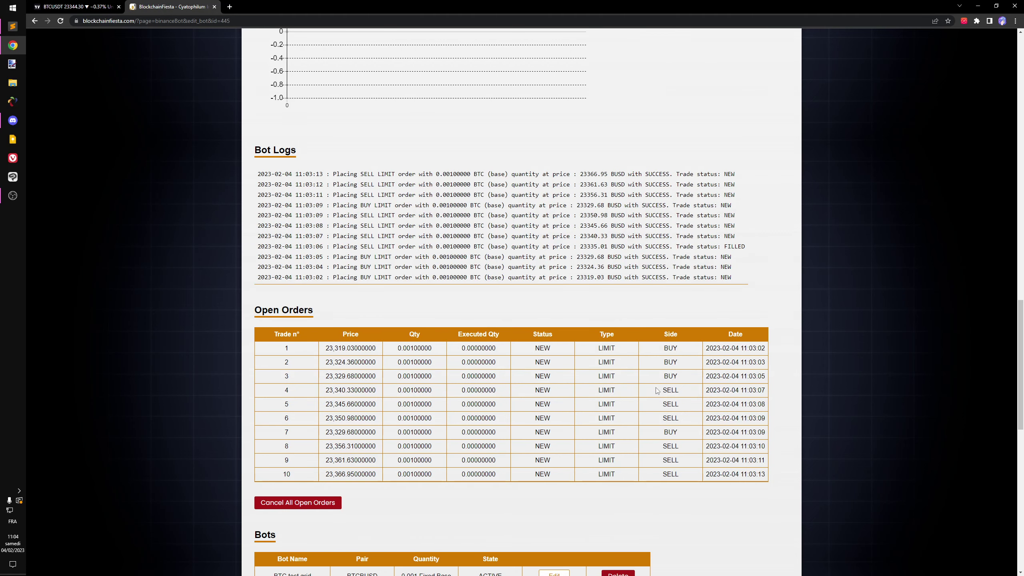
pyautogui.moveTo(656, 390); pyautogui.dragTo(678, 429)
pyautogui.moveTo(661, 390); pyautogui.dragTo(682, 406)
pyautogui.moveTo(685, 422); pyautogui.dragTo(657, 381)
pyautogui.click(688, 423)
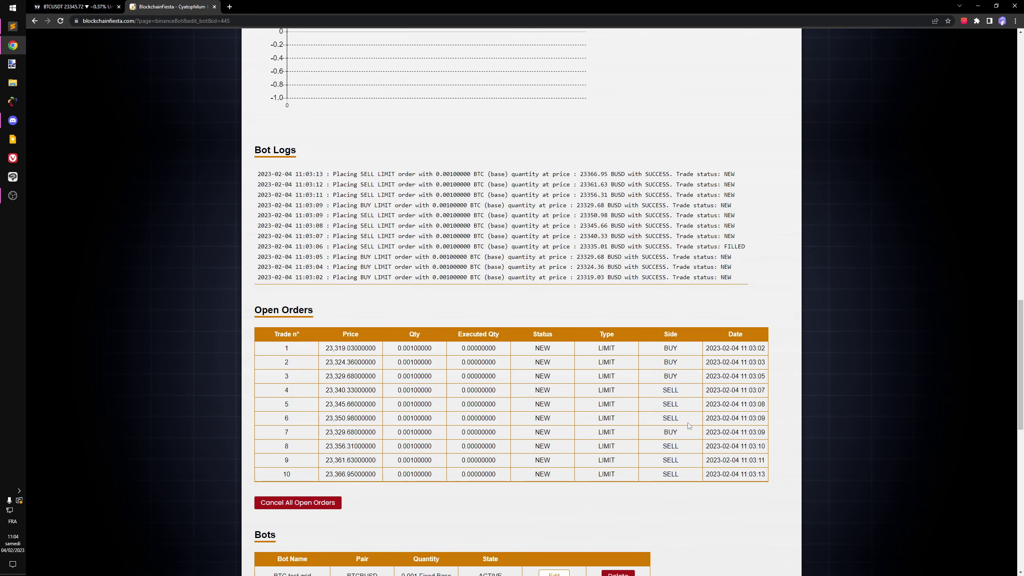
pyautogui.click(73, 5)
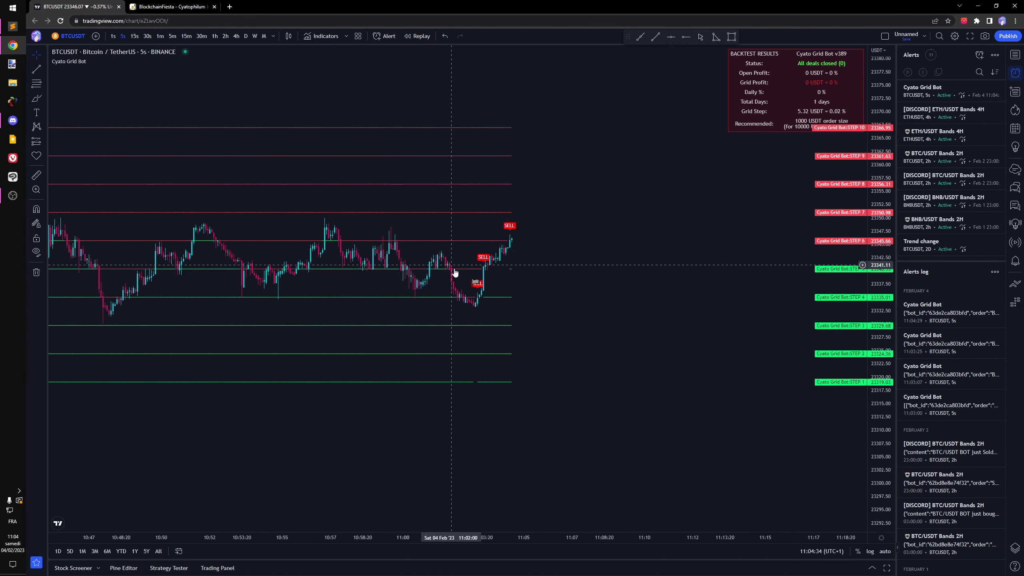
# Examine the recent sell signals on the chart and read the matching Cyato Grid Bot messages in the alerts log.
pyautogui.moveTo(941, 352)
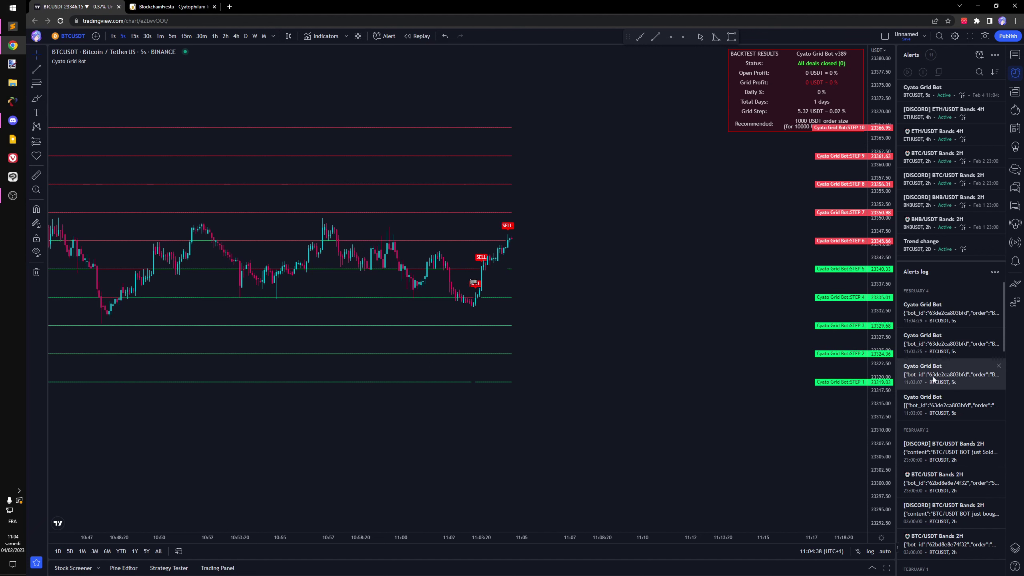
pyautogui.moveTo(934, 380)
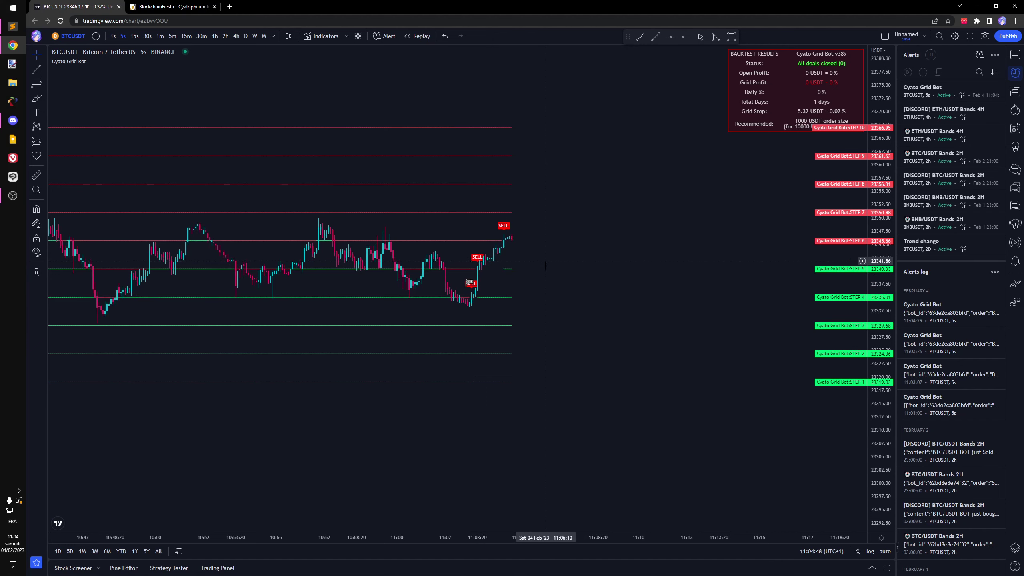
pyautogui.scroll(2, 546, 266)
pyautogui.moveTo(876, 278); pyautogui.dragTo(879, 113)
pyautogui.moveTo(537, 240); pyautogui.dragTo(644, 317)
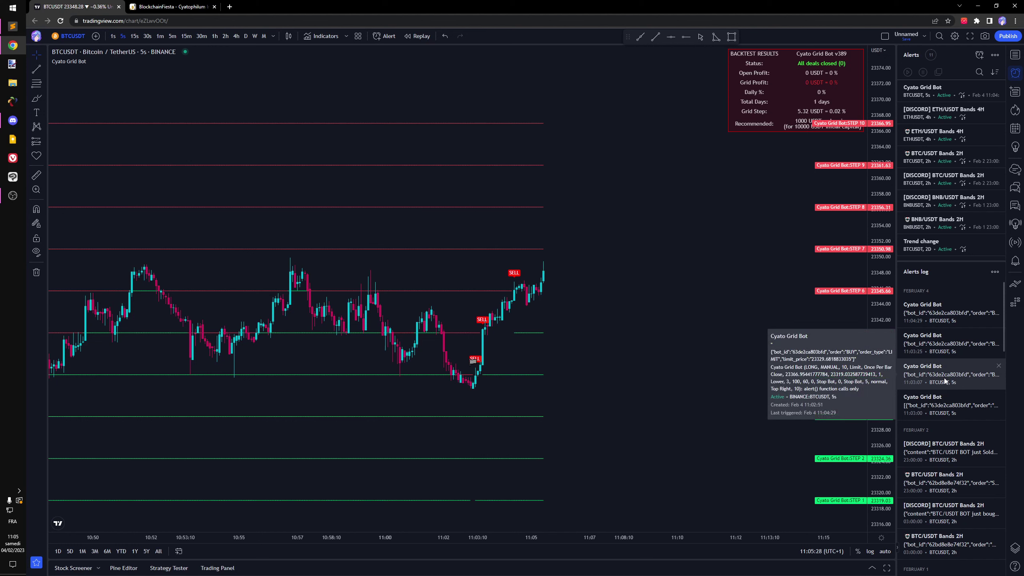
pyautogui.moveTo(932, 309)
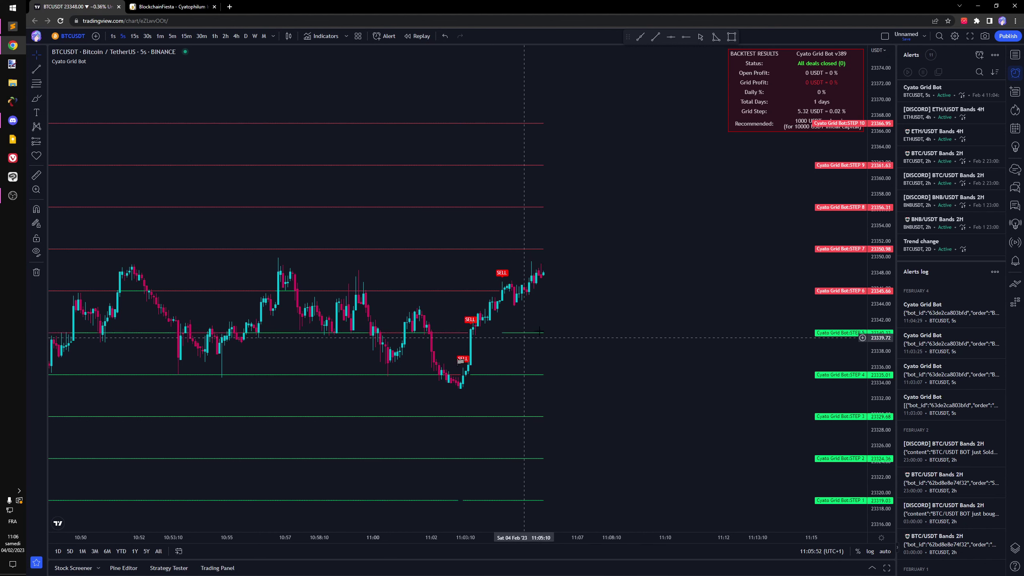
pyautogui.moveTo(975, 317)
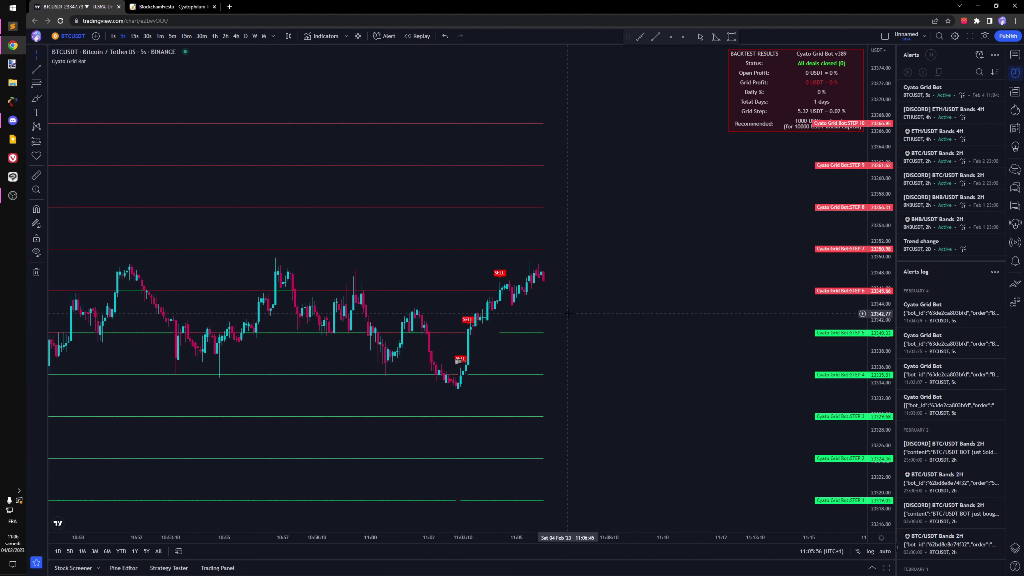
# Check the BUY and SELL alert messages in Cyato Grid Bot's inputs and close the settings without changes.
pyautogui.click(186, 6)
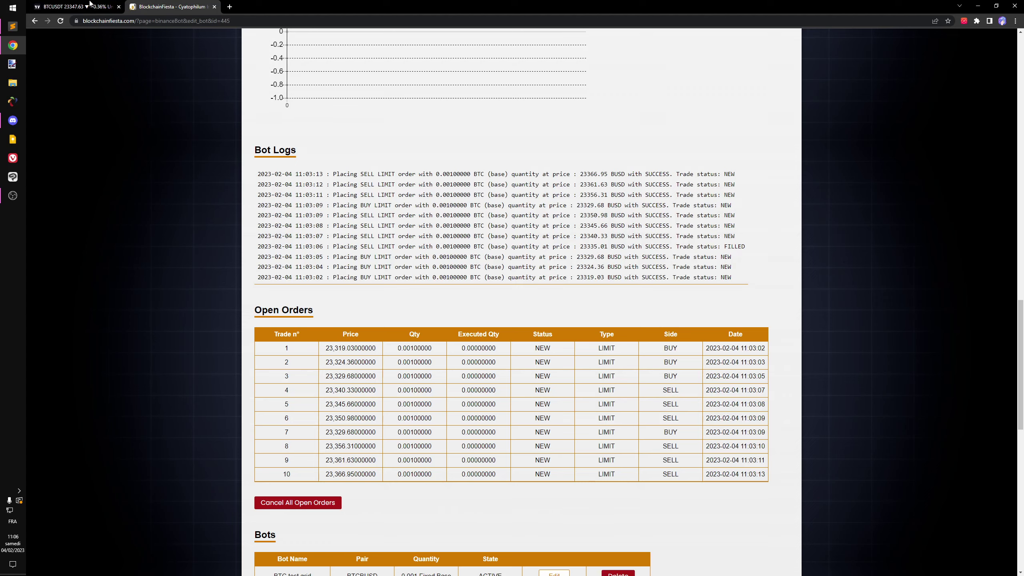
pyautogui.click(75, 7)
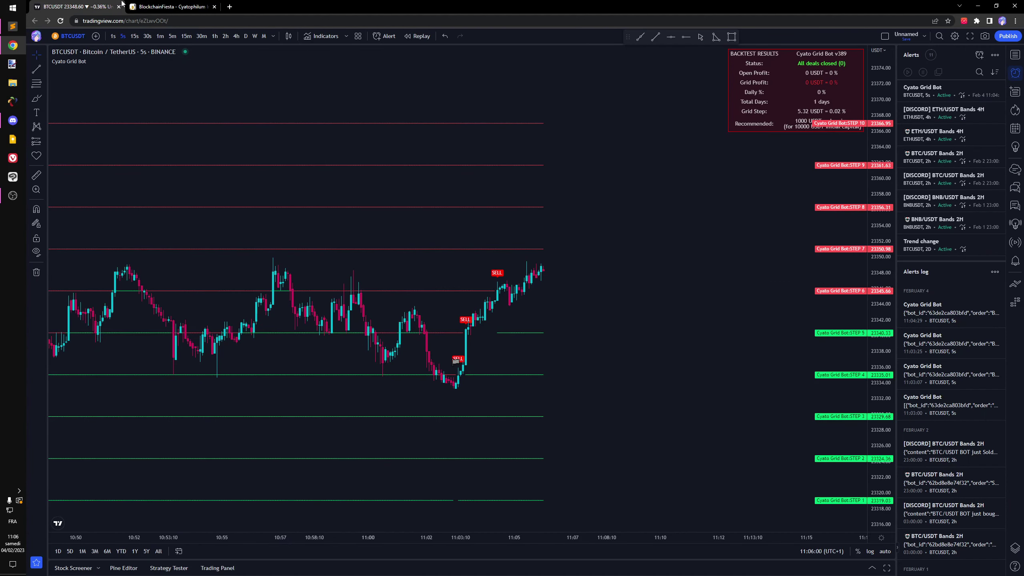
pyautogui.click(186, 6)
pyautogui.click(75, 7)
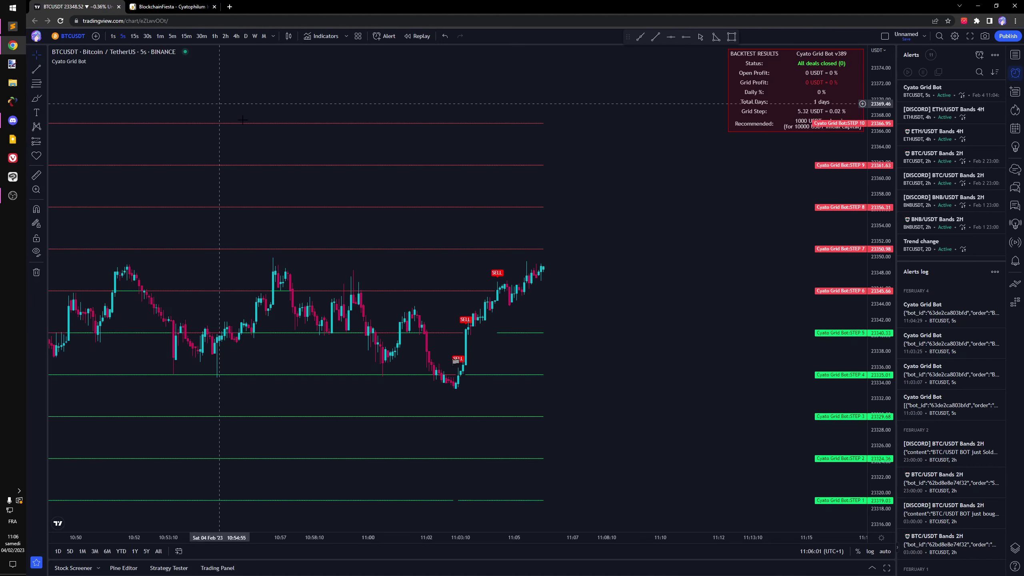
pyautogui.doubleClick(85, 61)
pyautogui.scroll(-10, 541, 411)
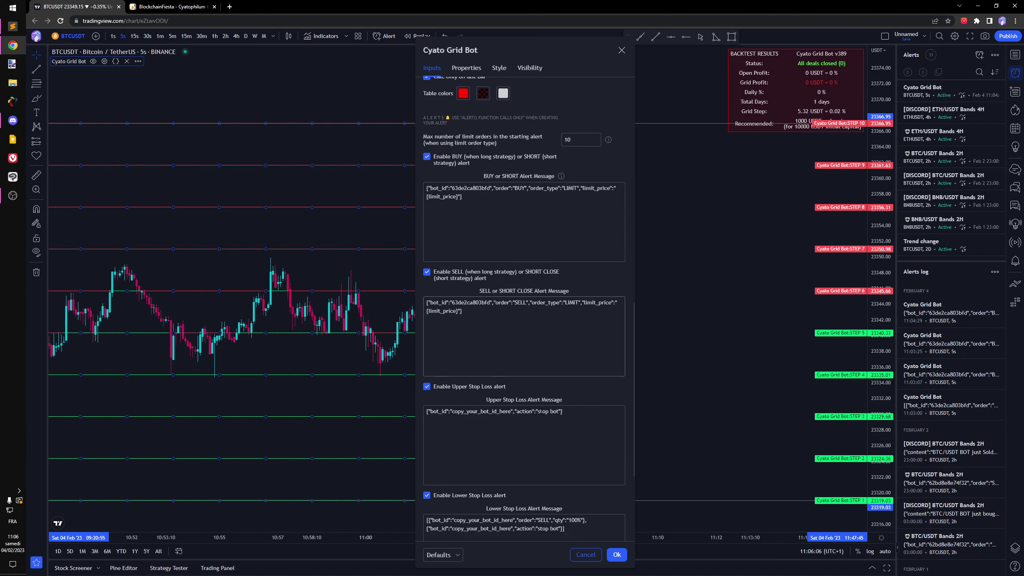
pyautogui.scroll(3, 532, 405)
pyautogui.click(725, 240)
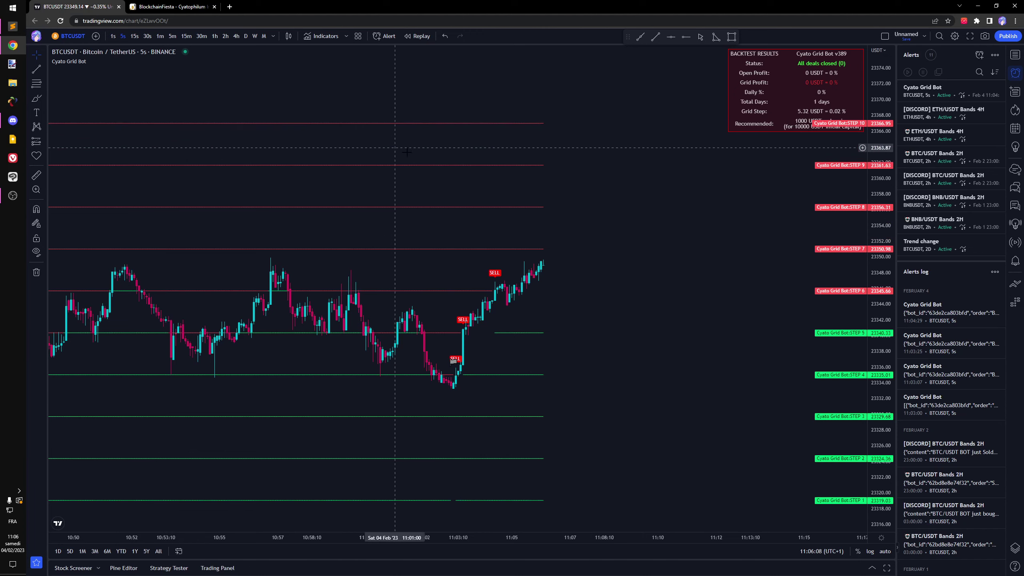
# Return to the BlockchainFiesta bot settings and set the fixed base-currency quantity back to 0.001.
pyautogui.click(173, 6)
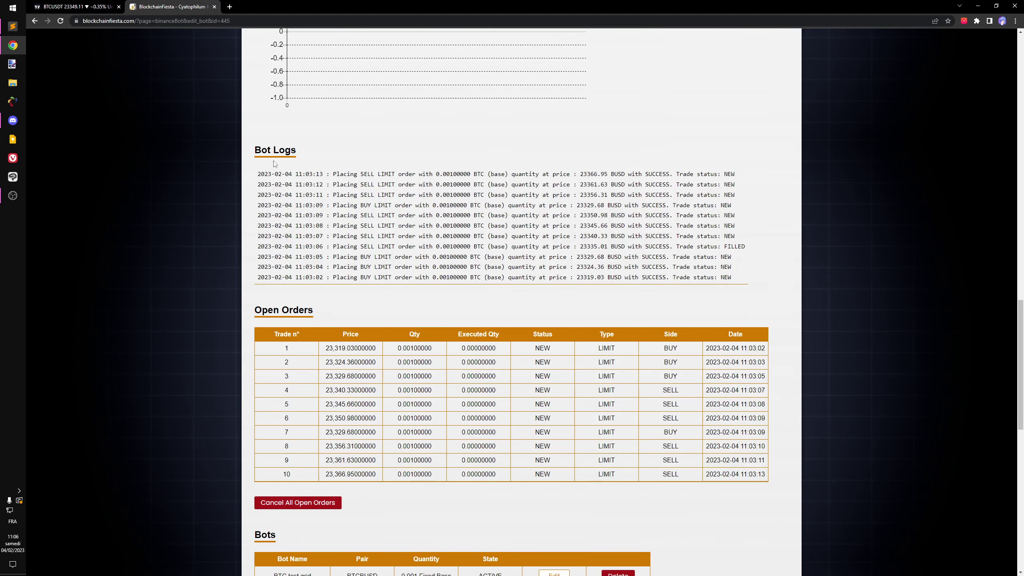
pyautogui.scroll(12, 204, 380)
pyautogui.scroll(8, 194, 448)
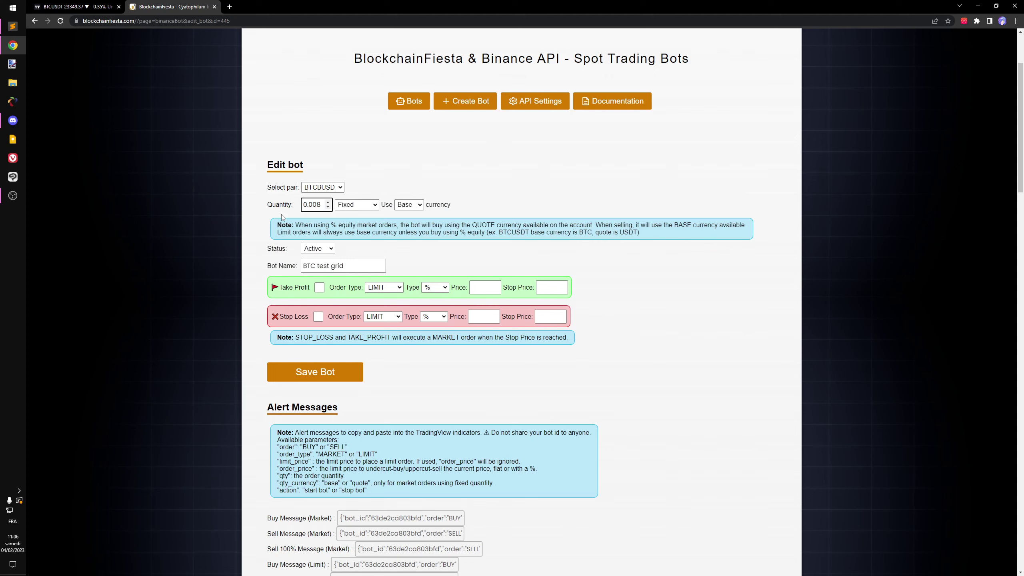
pyautogui.press('BackSpace')
pyautogui.write('1')
pyautogui.click(221, 239)
# Refresh the BTCBUSD trade history and examine the executed trades and bot logs.
pyautogui.scroll(-1, 208, 394)
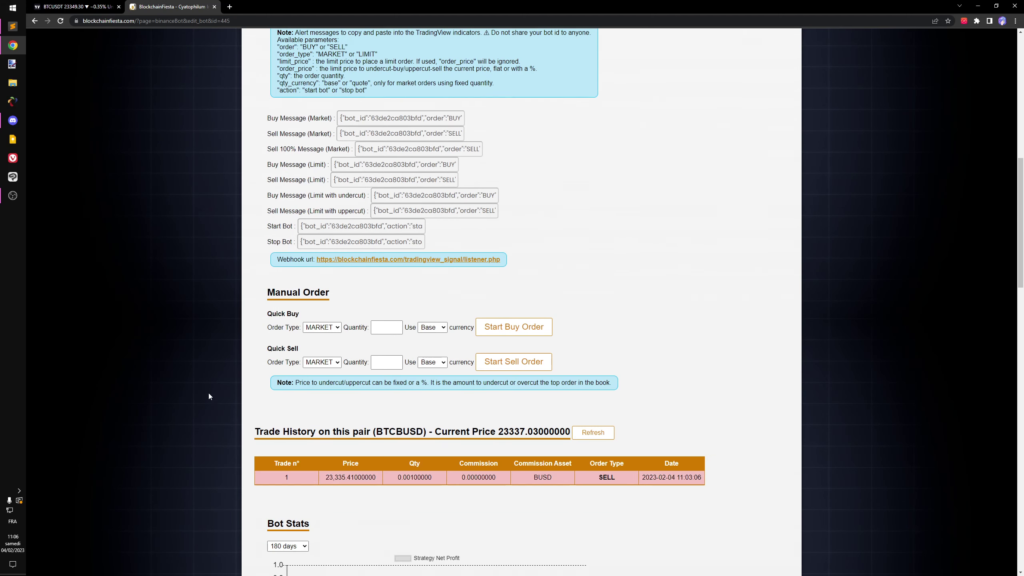
pyautogui.scroll(-5, 209, 393)
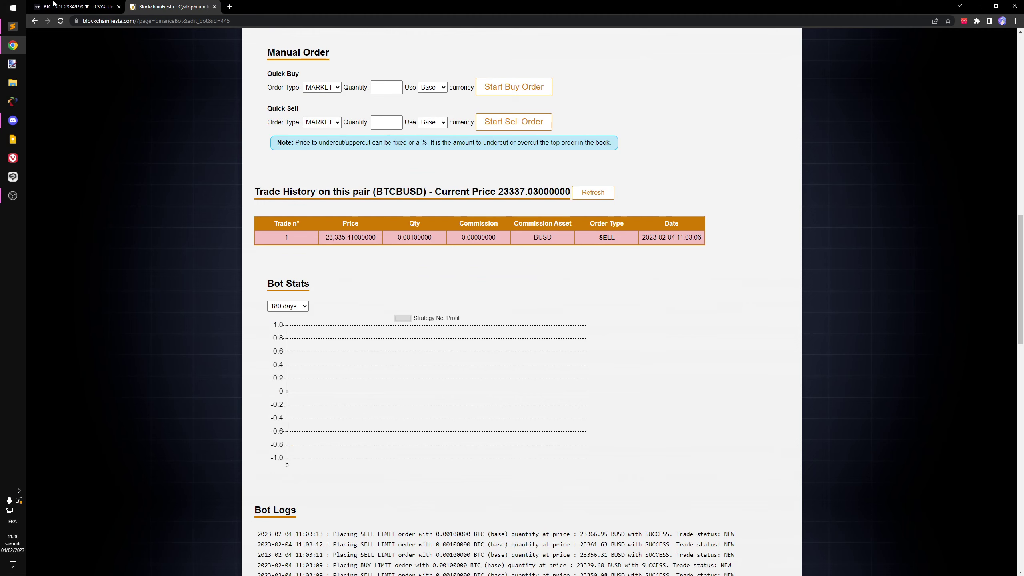
pyautogui.click(52, 3)
pyautogui.click(169, 4)
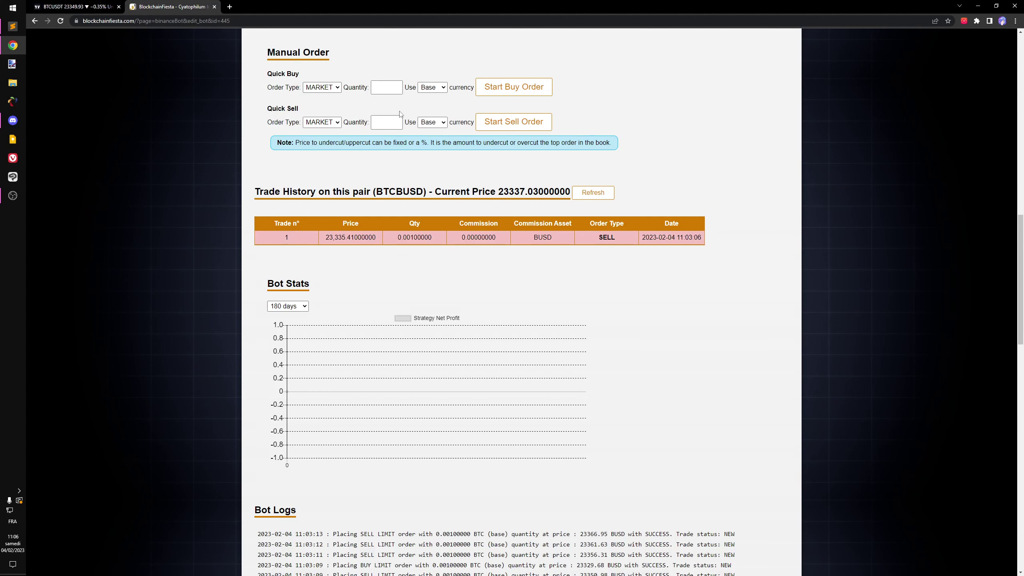
pyautogui.click(596, 194)
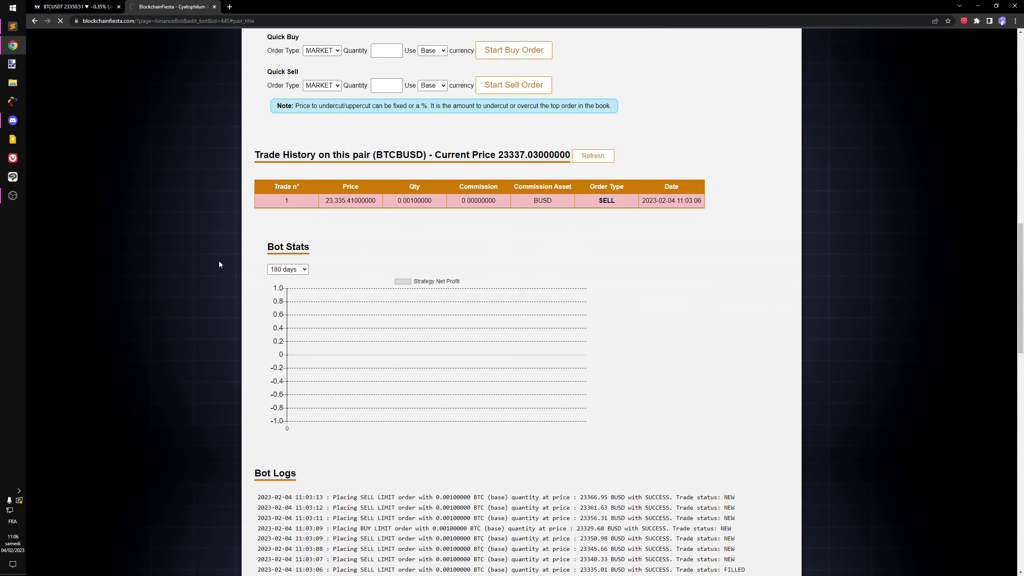
pyautogui.scroll(-2, 215, 331)
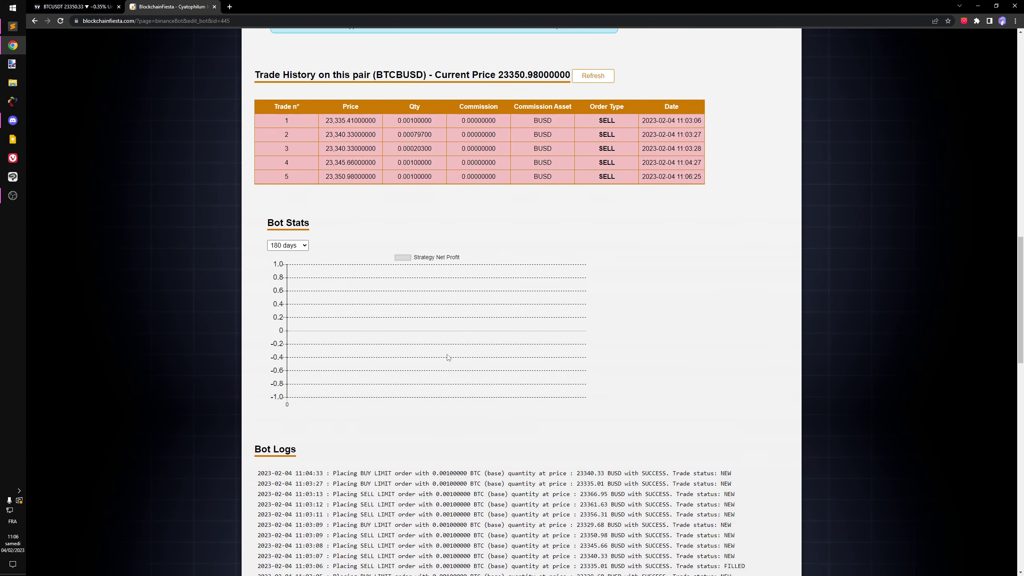
# Compare the BTCUSDT chart's latest grid signals with the newest buy limit entries in the BlockchainFiesta bot logs.
pyautogui.hotkey('ctrl', 'Tab')
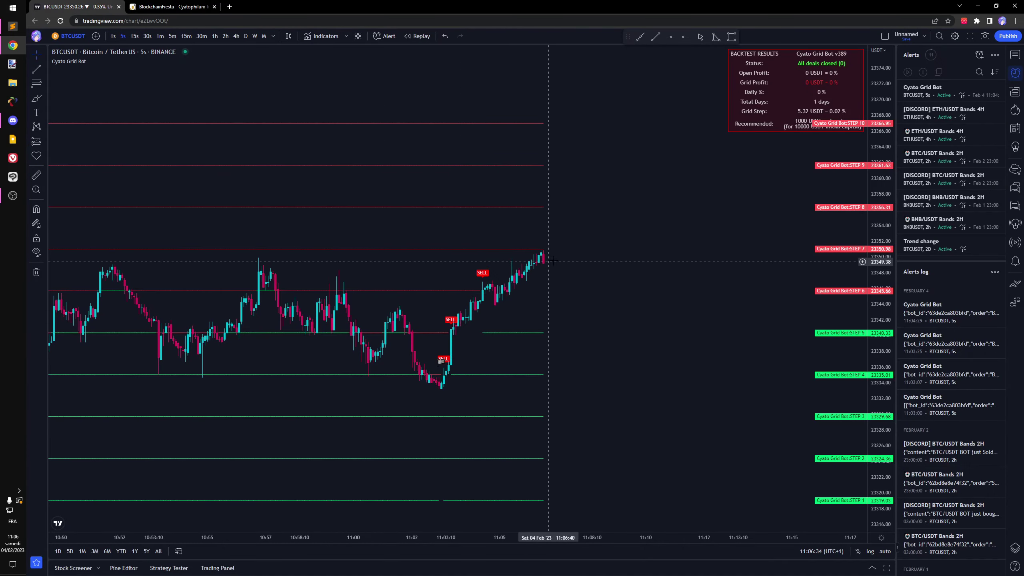
pyautogui.hotkey('ctrl', 'Tab')
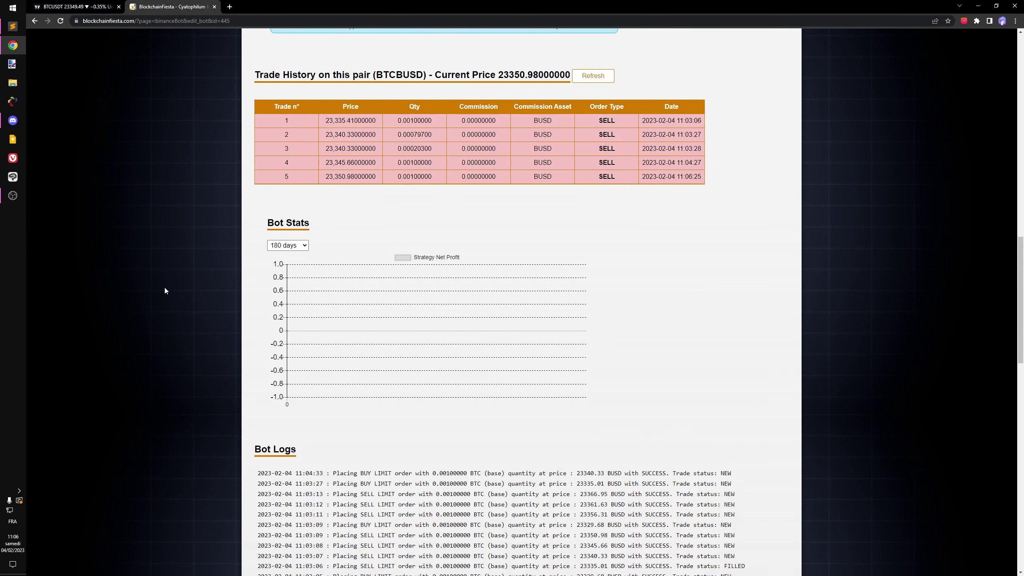
pyautogui.scroll(-4, 165, 290)
pyautogui.moveTo(309, 313); pyautogui.dragTo(345, 344)
pyautogui.click(345, 344)
pyautogui.click(87, 5)
pyautogui.click(208, 5)
pyautogui.moveTo(281, 324); pyautogui.dragTo(313, 313)
pyautogui.click(352, 325)
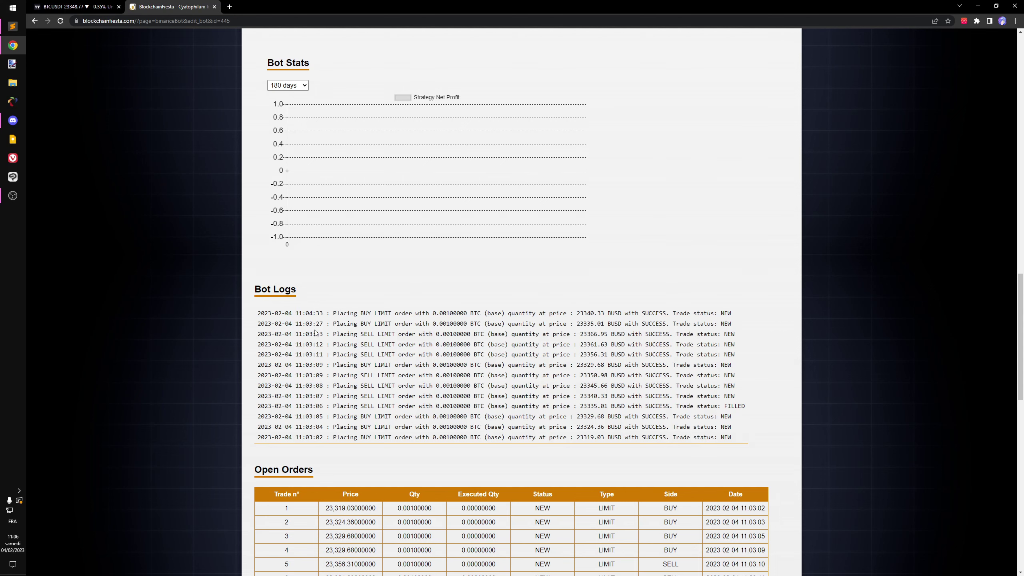
pyautogui.moveTo(334, 315); pyautogui.dragTo(347, 324)
pyautogui.click(347, 325)
# Review the bot's open BTCBUSD limit orders and the executed sells in the trade history.
pyautogui.scroll(-3, 311, 348)
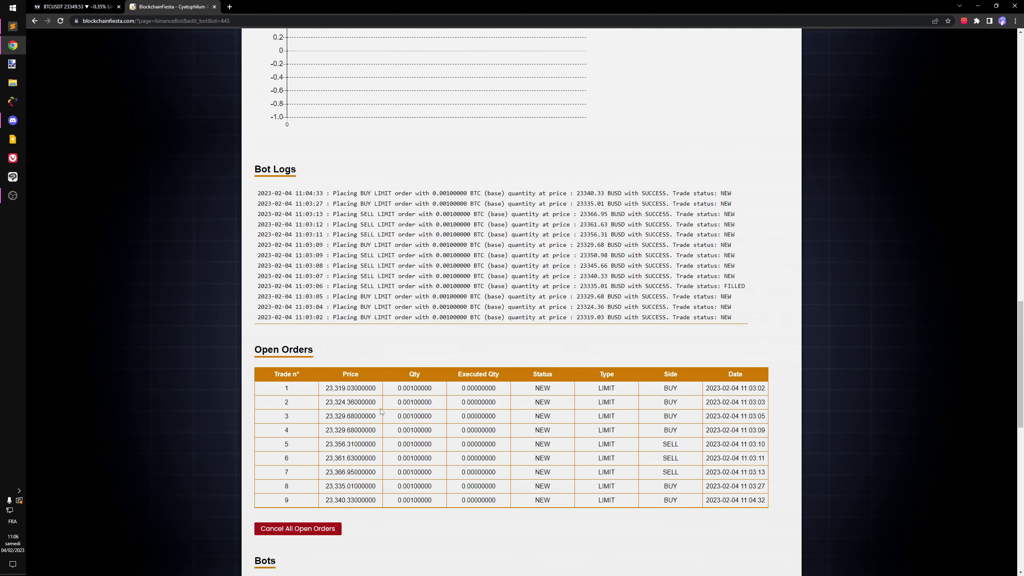
pyautogui.scroll(-2, 400, 416)
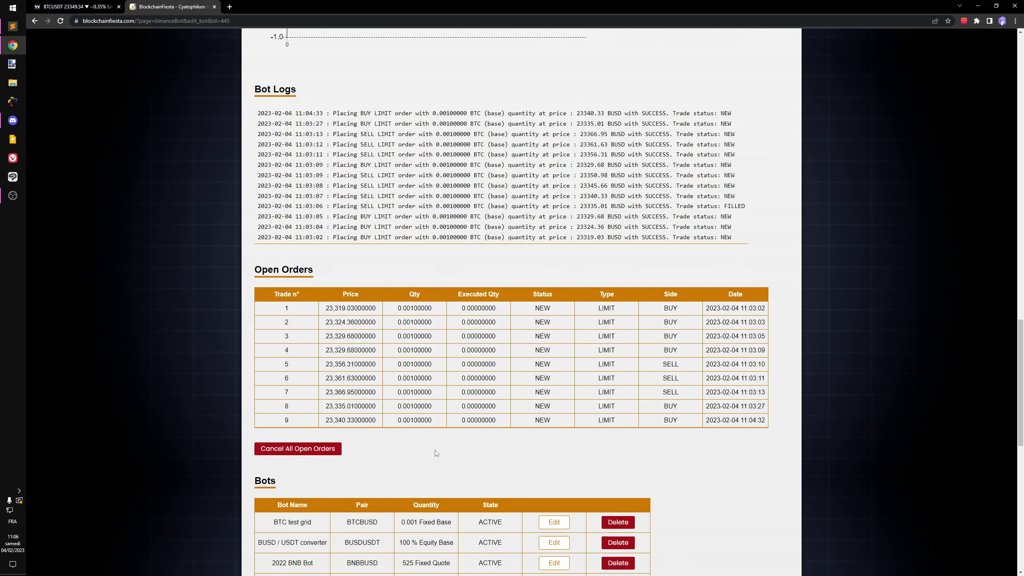
pyautogui.scroll(15, 323, 246)
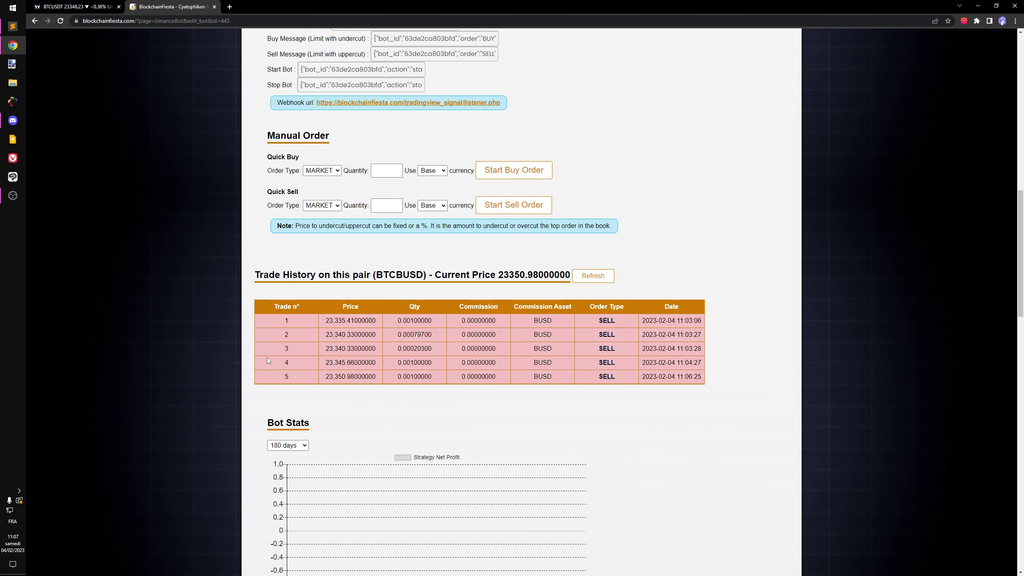
pyautogui.scroll(1, 267, 357)
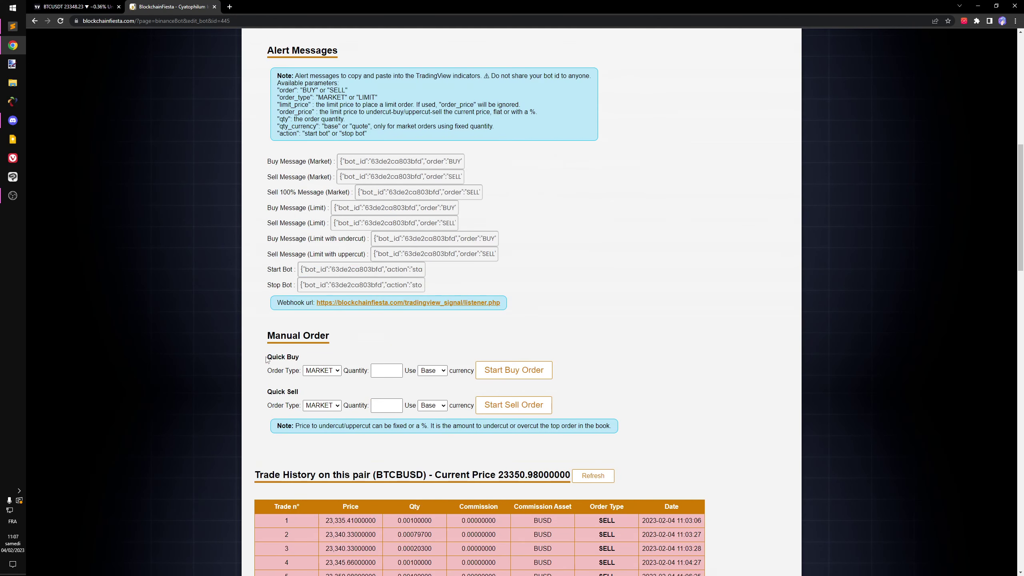
# Compare the Cyato Grid Bot levels on the chart with the bot's trade history, logs and settings.
pyautogui.click(113, 4)
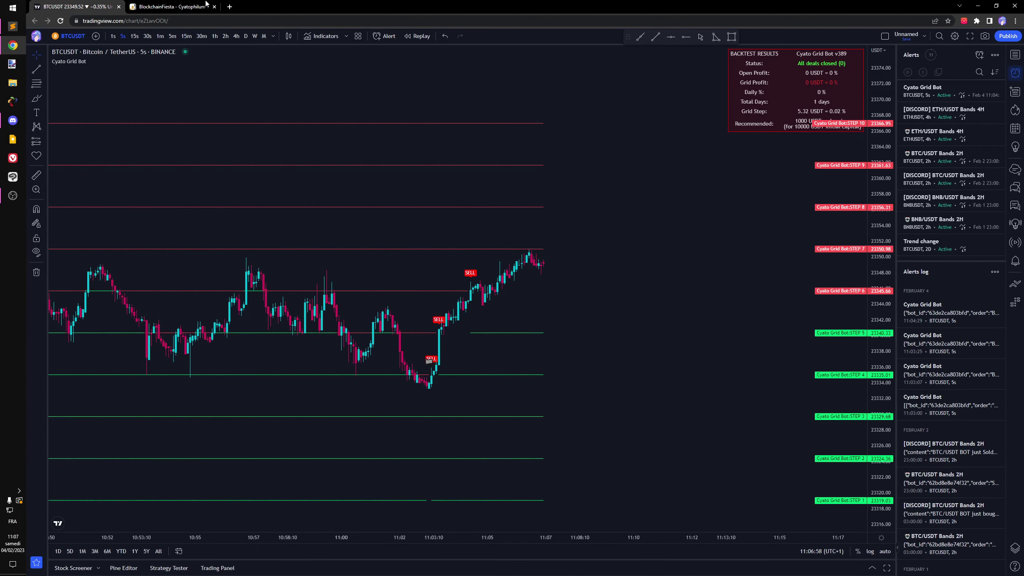
pyautogui.click(181, 6)
pyautogui.scroll(-4, 184, 338)
pyautogui.scroll(-5, 183, 338)
pyautogui.click(77, 7)
pyautogui.click(219, 5)
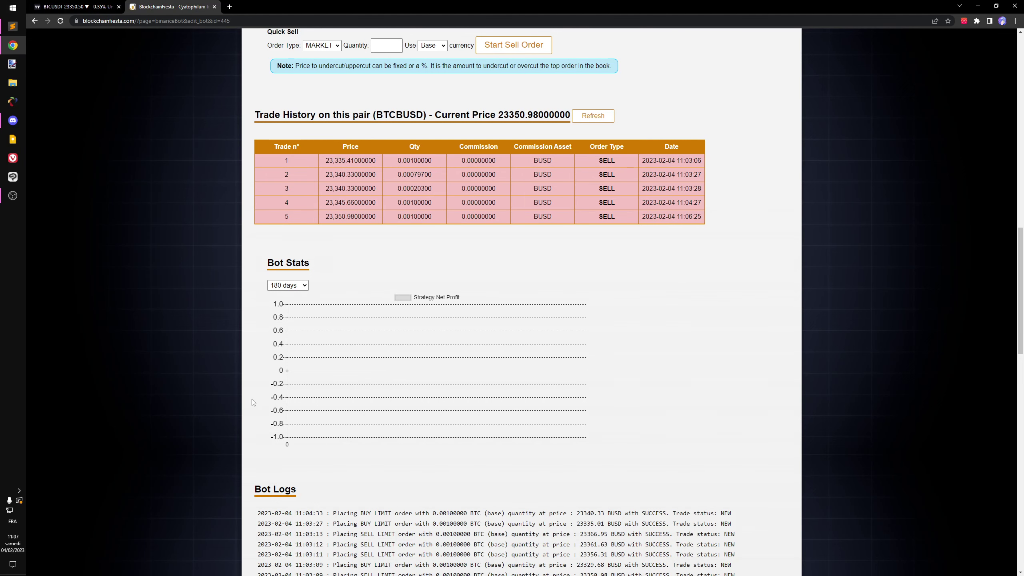
pyautogui.scroll(-5, 258, 412)
pyautogui.scroll(15, 275, 416)
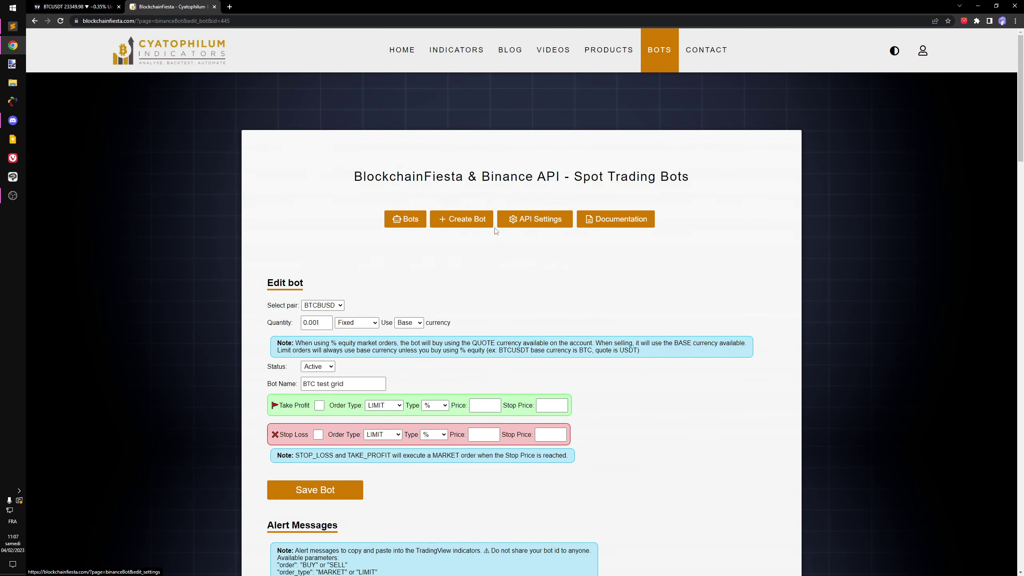
pyautogui.click(75, 4)
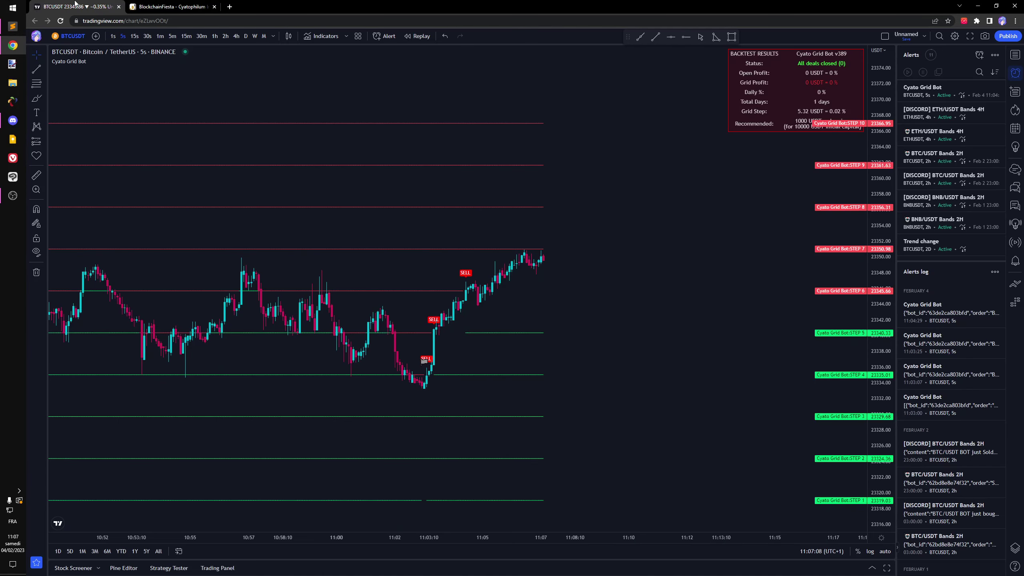
pyautogui.click(200, 5)
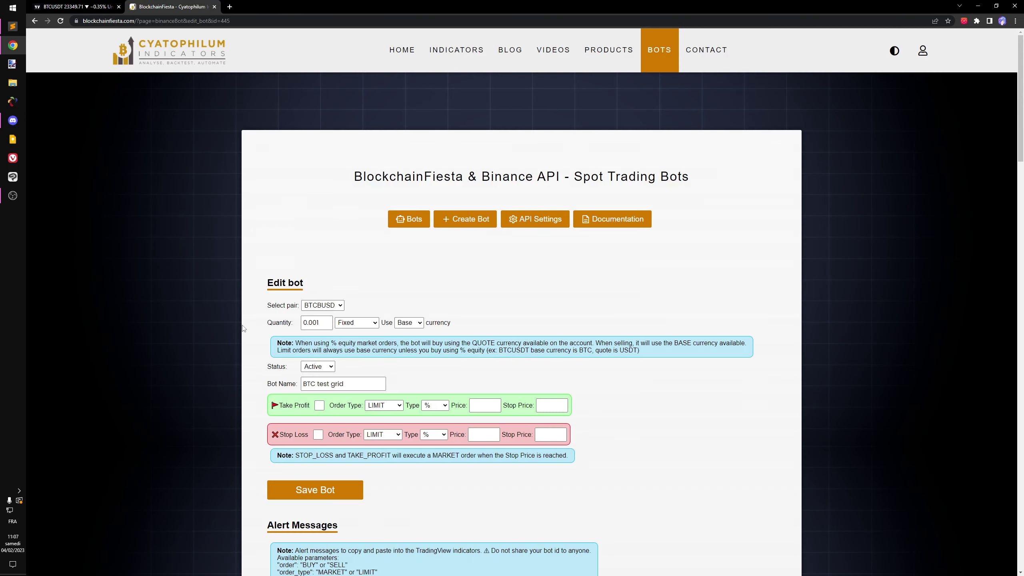
pyautogui.click(118, 3)
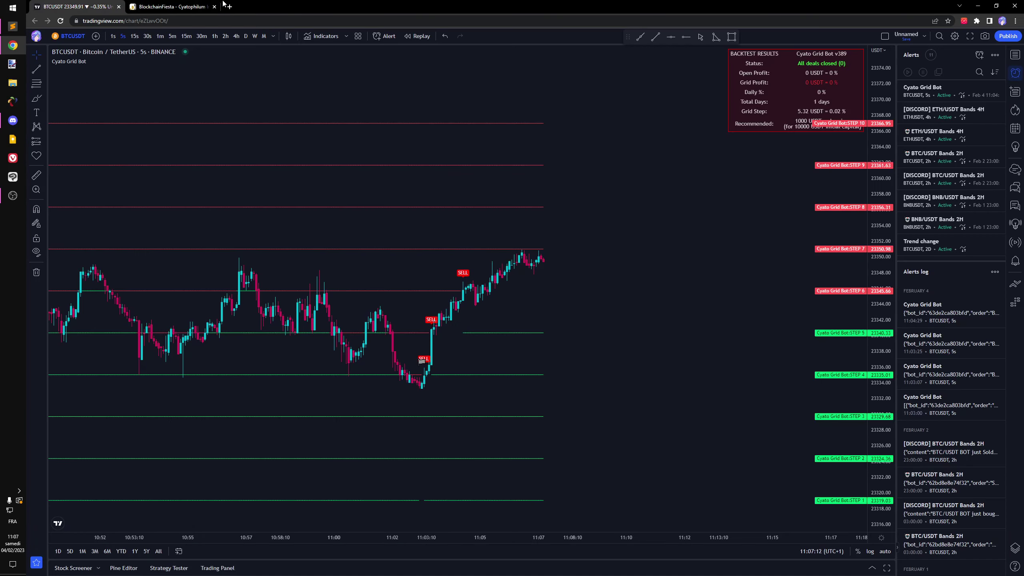
# Open the BlockchainFiesta products page in a separate tab and view the Trader Pro subscription plans.
pyautogui.click(199, 4)
pyautogui.middleClick(608, 56)
pyautogui.click(247, 6)
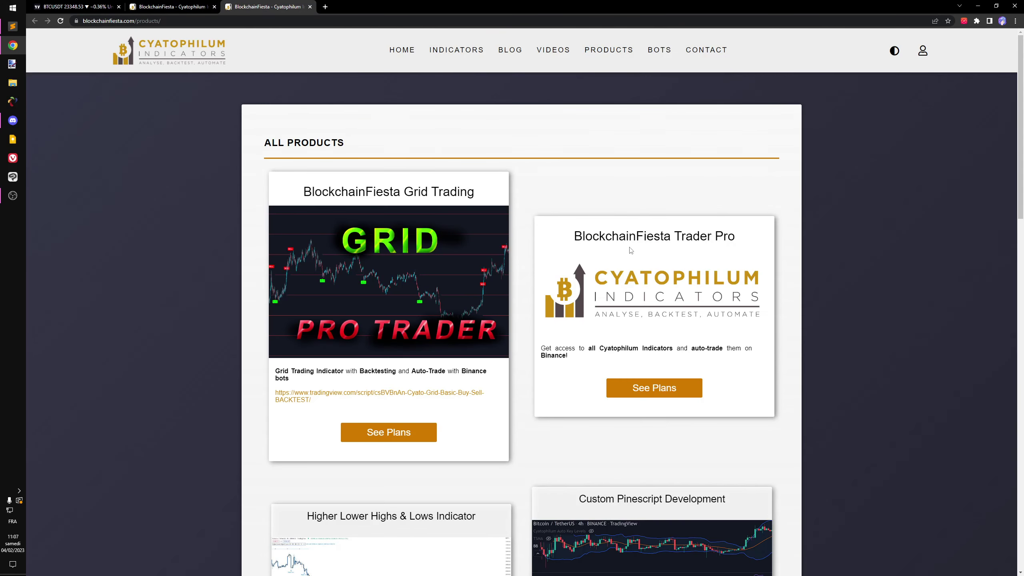
pyautogui.click(646, 388)
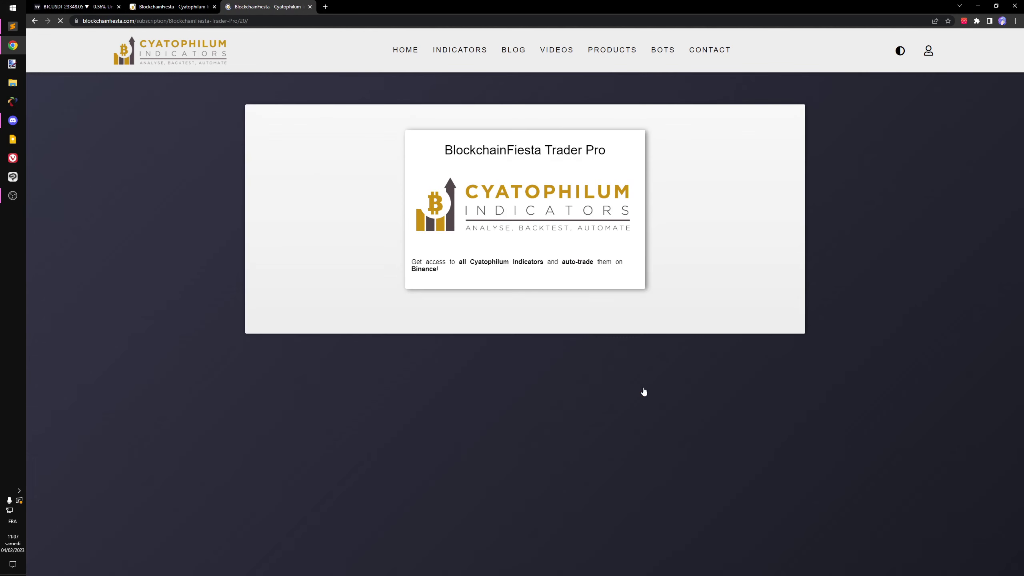
pyautogui.scroll(-2, 355, 372)
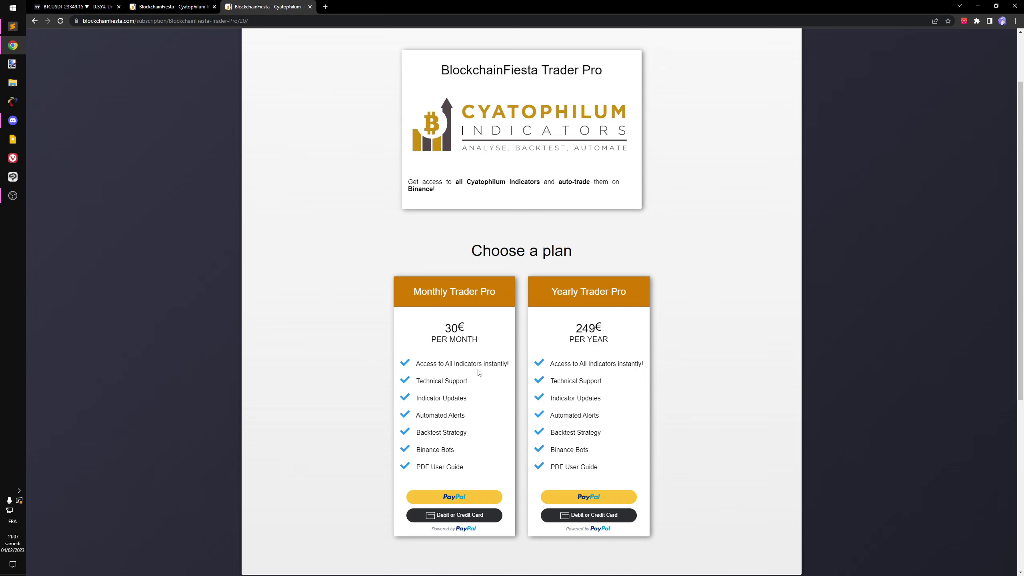
pyautogui.scroll(2, 427, 333)
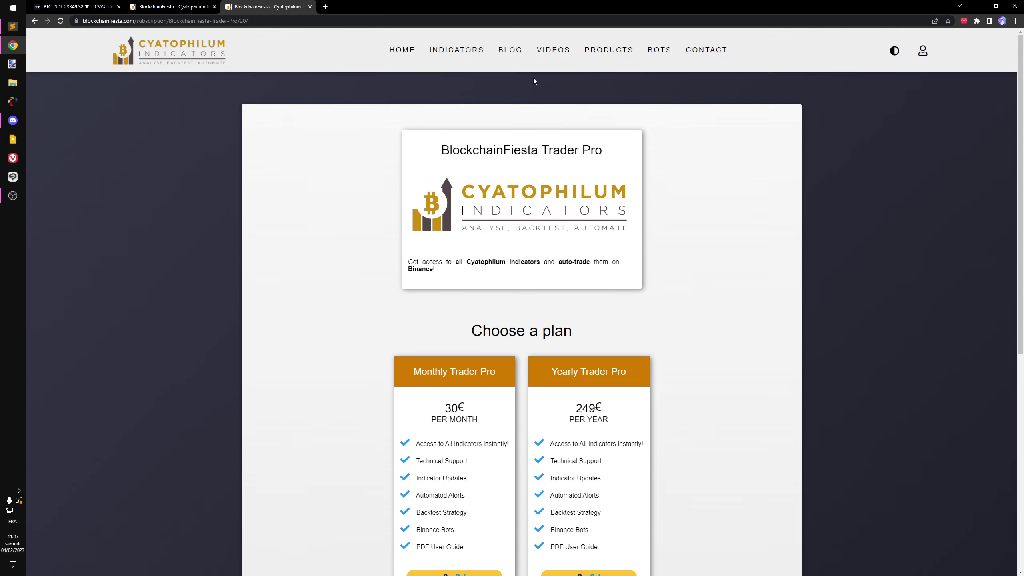
# Go back to the products and examine the price and included features of the BlockchainFiesta Grid Trading monthly plan.
pyautogui.click(609, 50)
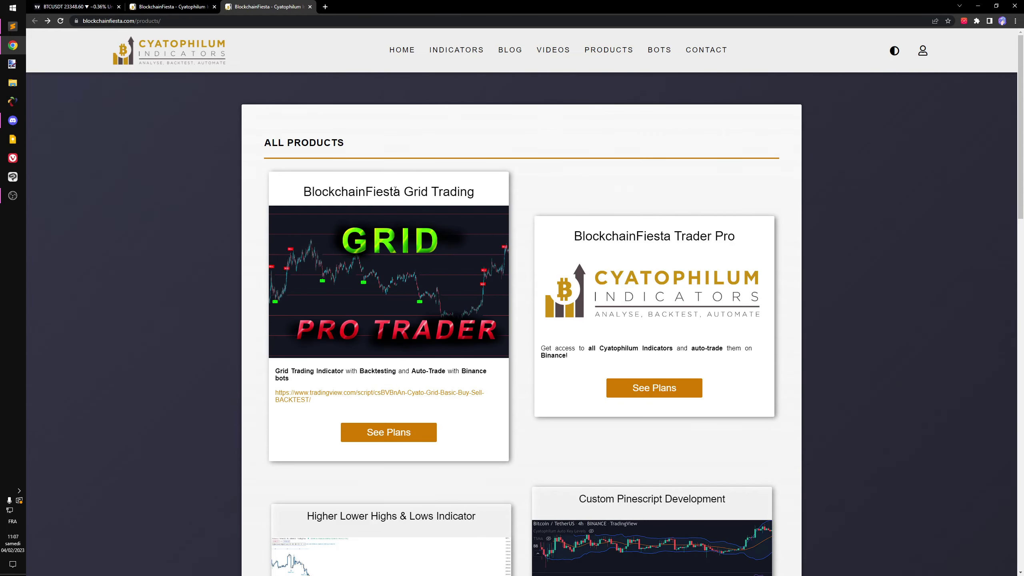
pyautogui.click(398, 432)
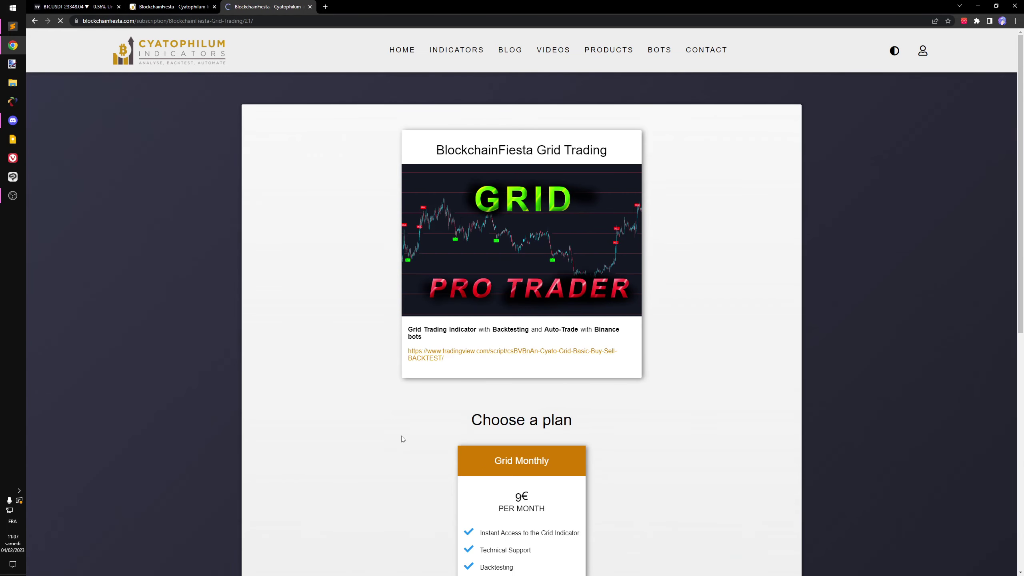
pyautogui.click(139, 4)
pyautogui.click(89, 4)
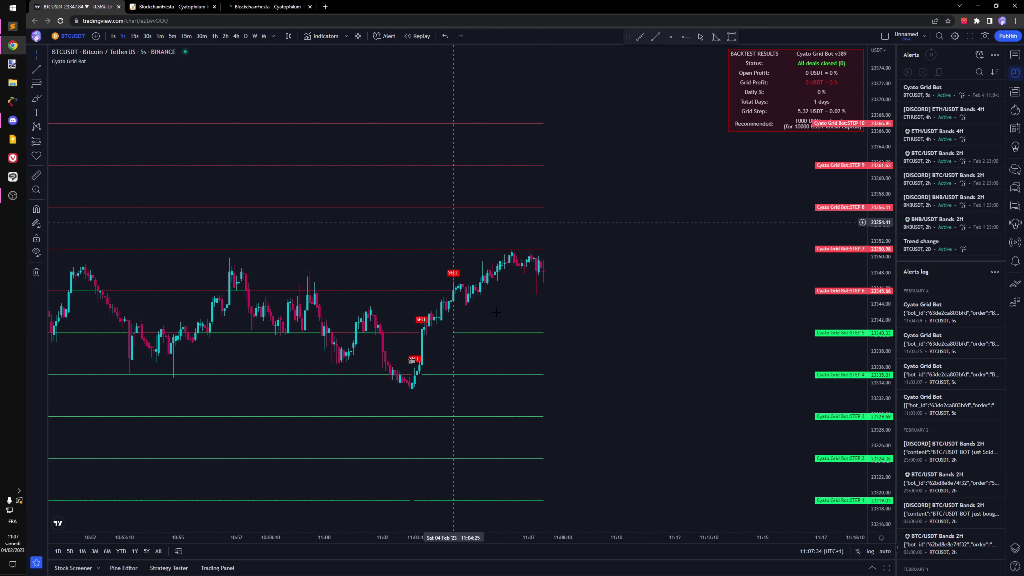
pyautogui.click(304, 4)
pyautogui.scroll(-3, 427, 380)
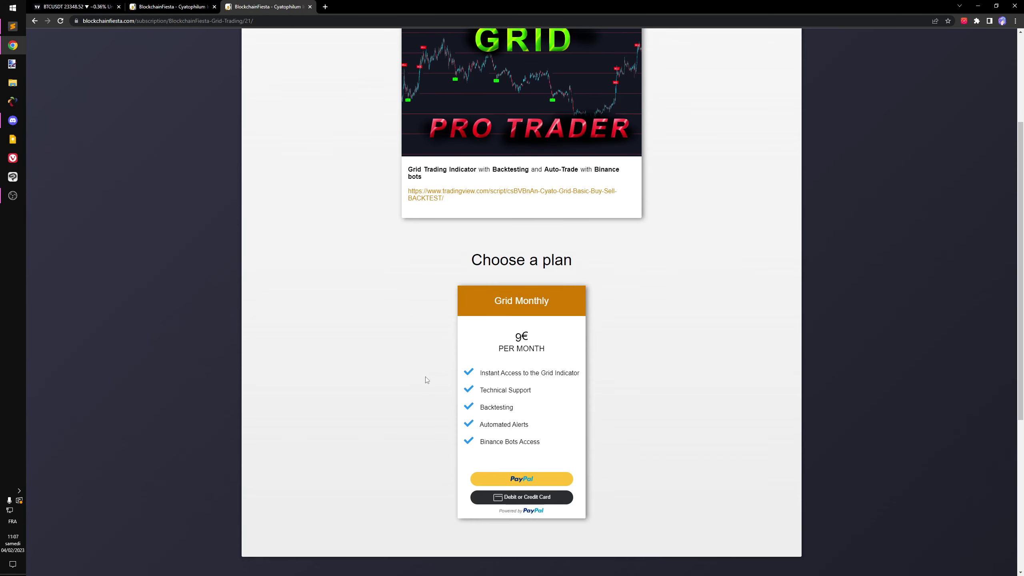
pyautogui.moveTo(485, 337); pyautogui.dragTo(575, 370)
pyautogui.click(574, 381)
pyautogui.moveTo(529, 372); pyautogui.dragTo(581, 372)
pyautogui.moveTo(538, 440); pyautogui.dragTo(480, 441)
pyautogui.click(341, 261)
# Return to the bot's BTCBUSD trade history and check the BTCUSDT chart and alerts log for new grid alerts.
pyautogui.click(192, 7)
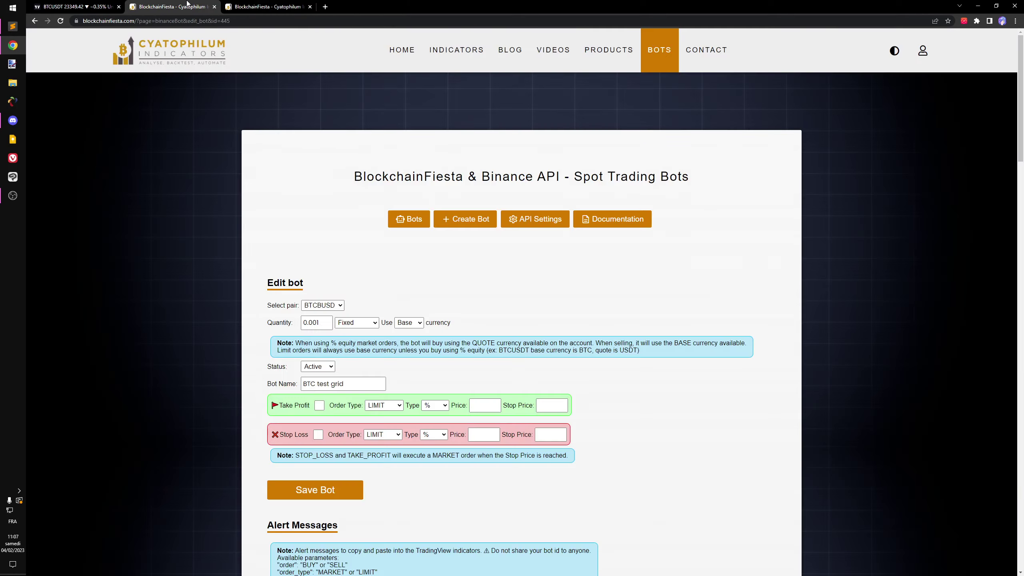
pyautogui.scroll(-20, 451, 315)
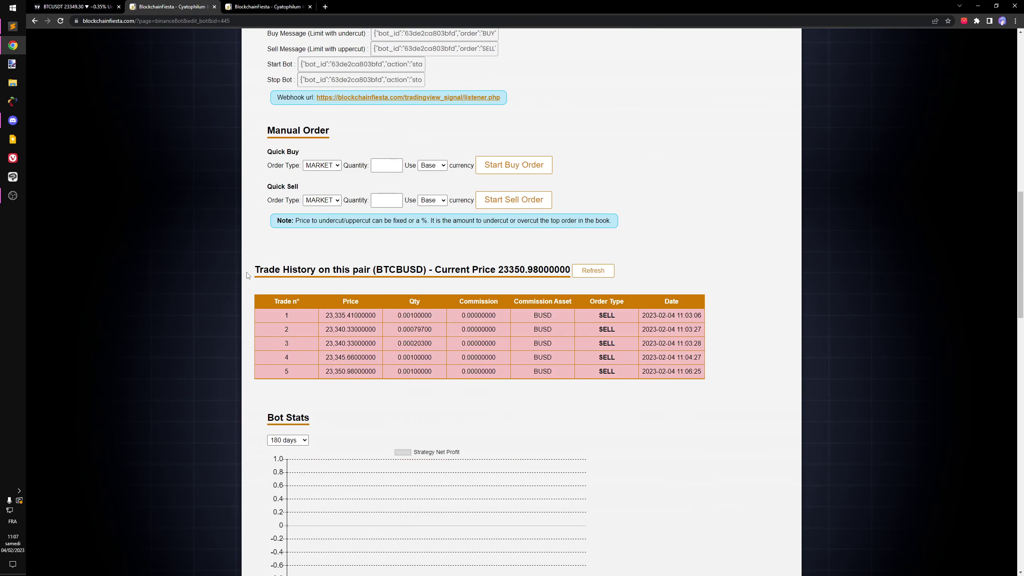
pyautogui.click(56, 5)
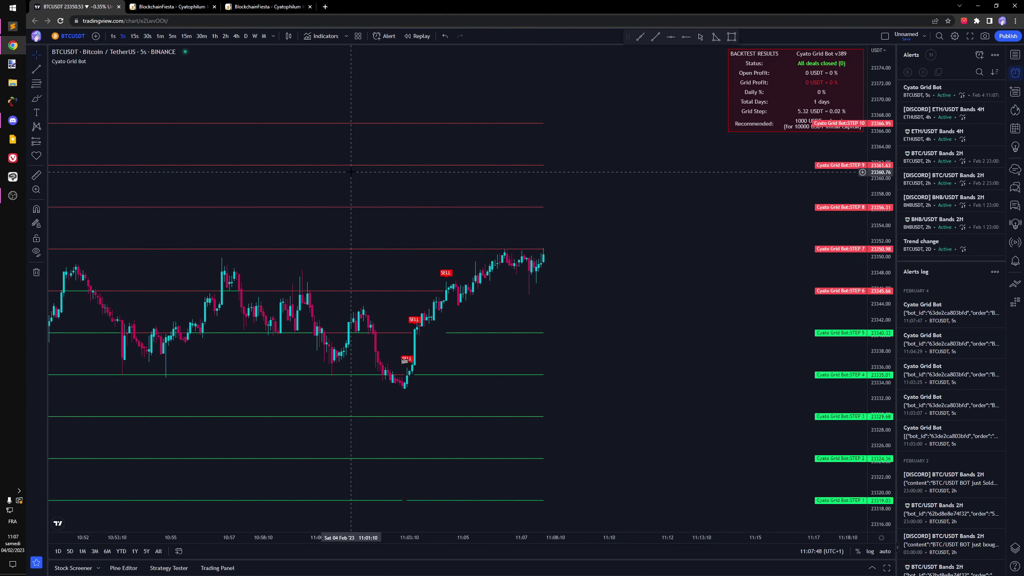